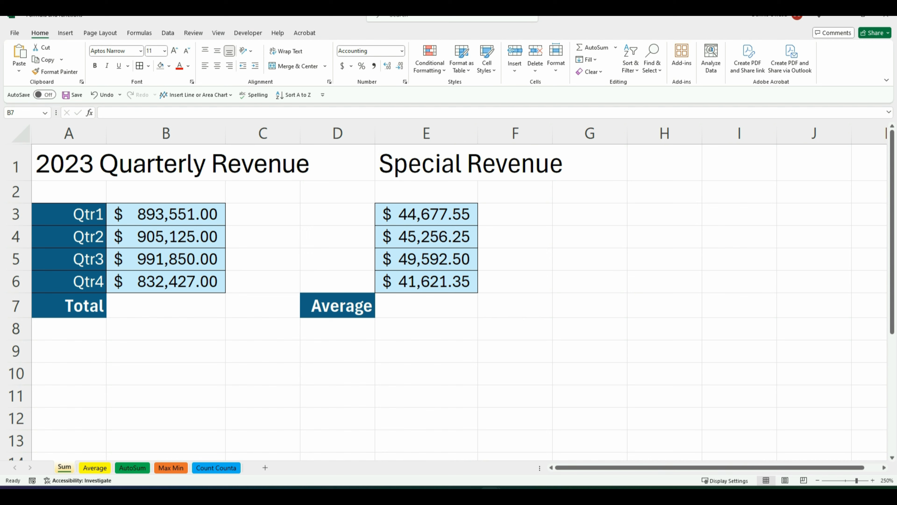
Enter a SUM formula in B7 using the typed quarterly amounts: =SUM(893551,905125,991850,832427).
{"action": "left_click", "coordinate": [143, 305]}
{"action": "type", "text": "=sum"}
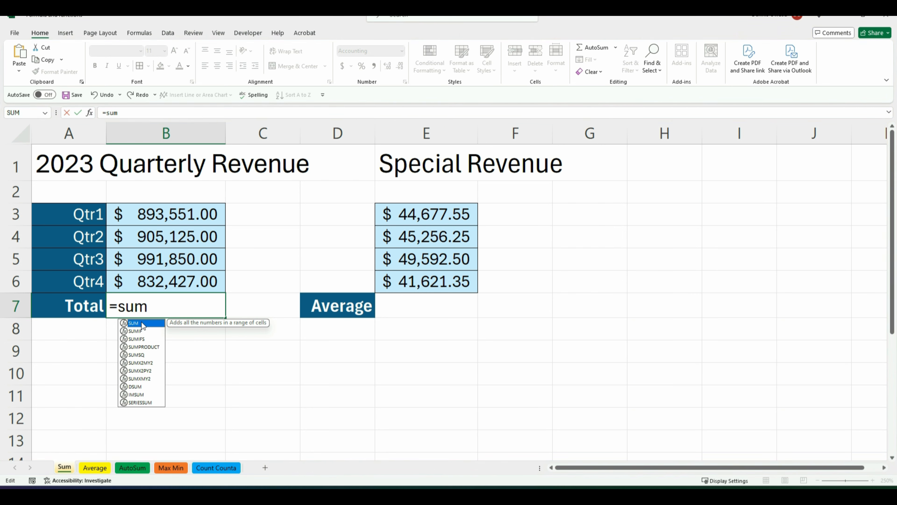
{"action": "key", "text": "Tab"}
{"action": "type", "text": "893551"}
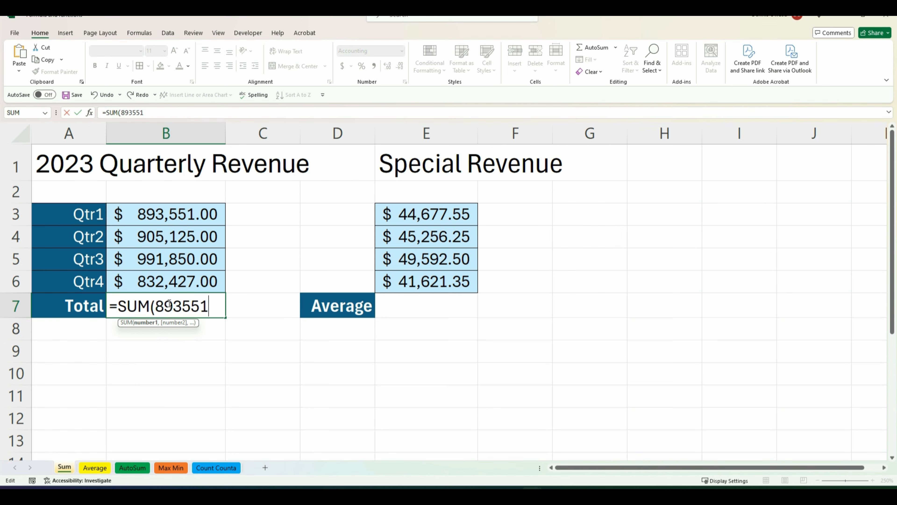
{"action": "type", "text": ",905125,"}
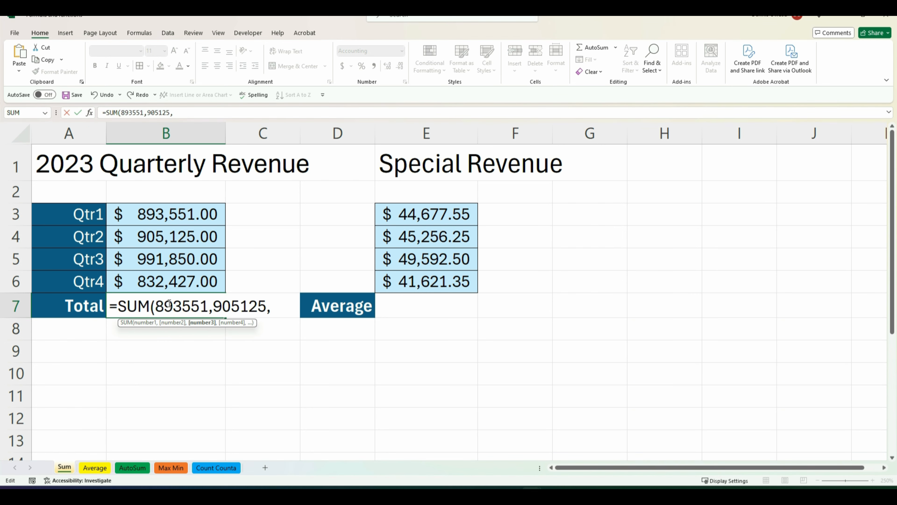
{"action": "type", "text": "991850,832427"}
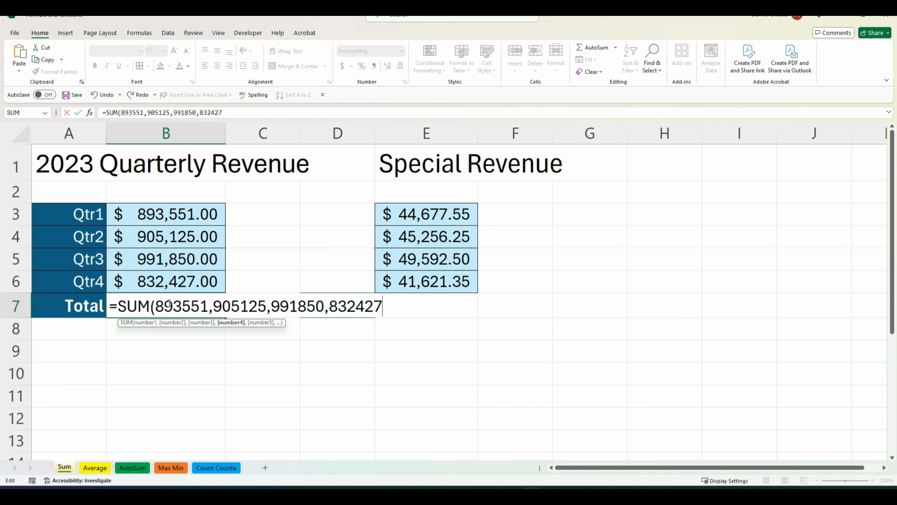
{"action": "key", "text": "Return"}
{"action": "left_click", "coordinate": [169, 304]}
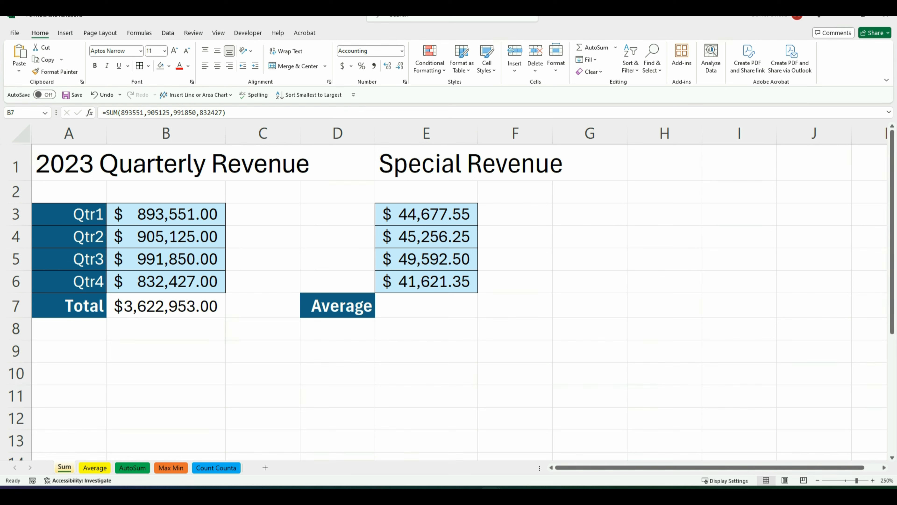
Delete the Qtr3 row to test the Total formula, and undo the deletion.
{"action": "left_click", "coordinate": [15, 258]}
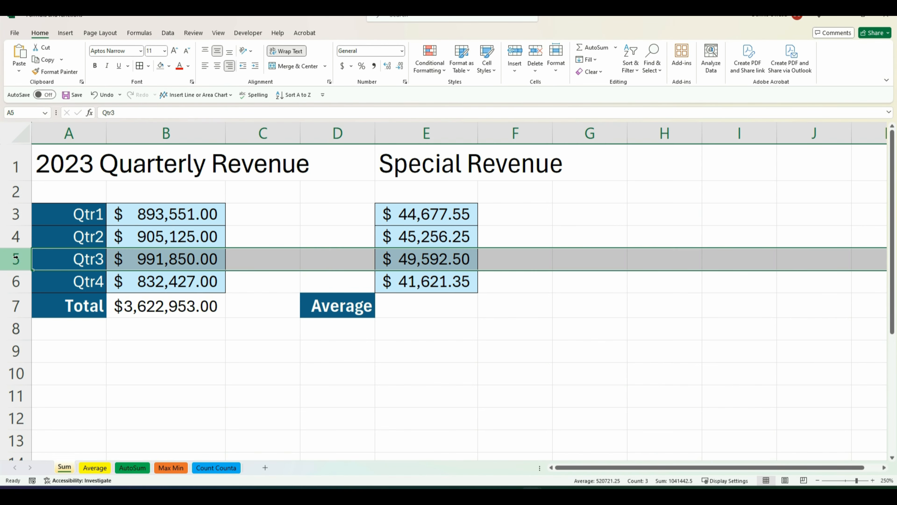
{"action": "right_click", "coordinate": [15, 258]}
{"action": "left_click", "coordinate": [79, 367]}
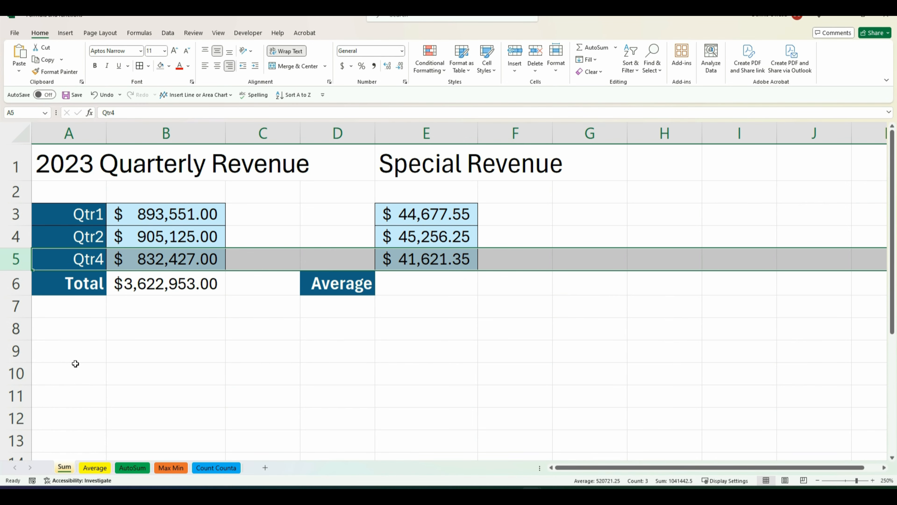
{"action": "left_click", "coordinate": [148, 289]}
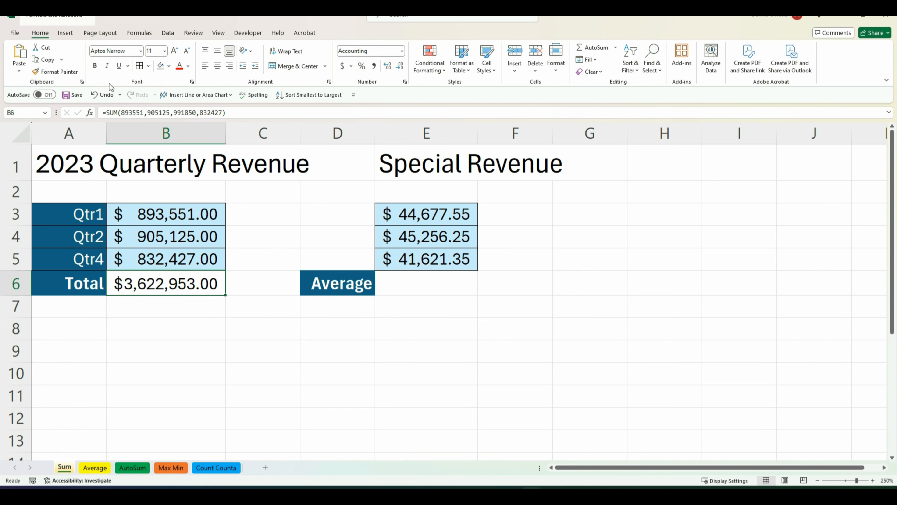
{"action": "left_click", "coordinate": [103, 95]}
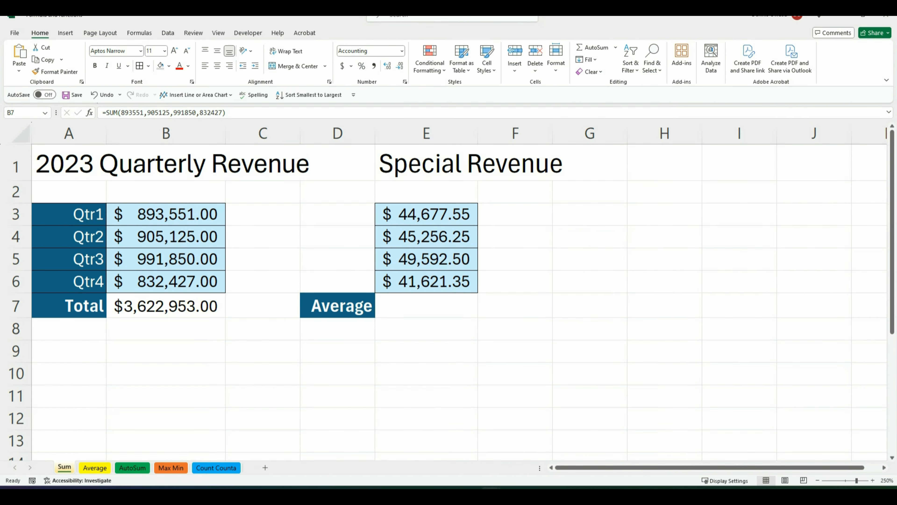
Clear the formula from the Total cell B7.
{"action": "left_click", "coordinate": [198, 304]}
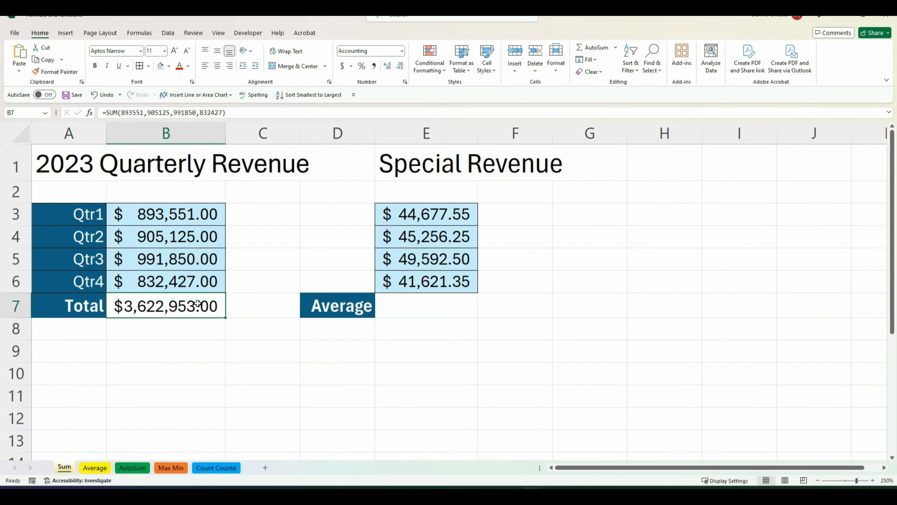
{"action": "key", "text": "Delete"}
{"action": "left_click", "coordinate": [187, 328]}
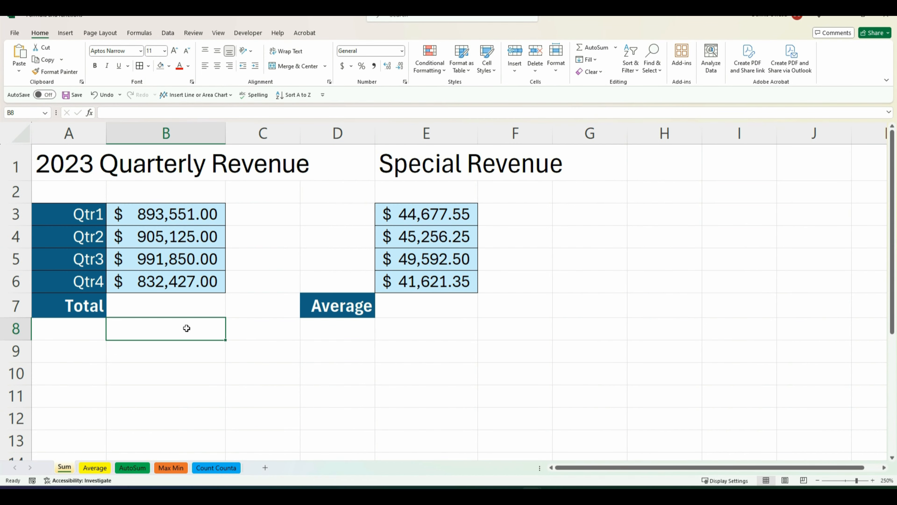
Total the four quarters in B7 with individual cell references: =SUM(B3,B4,B5,B6).
{"action": "left_click", "coordinate": [145, 299]}
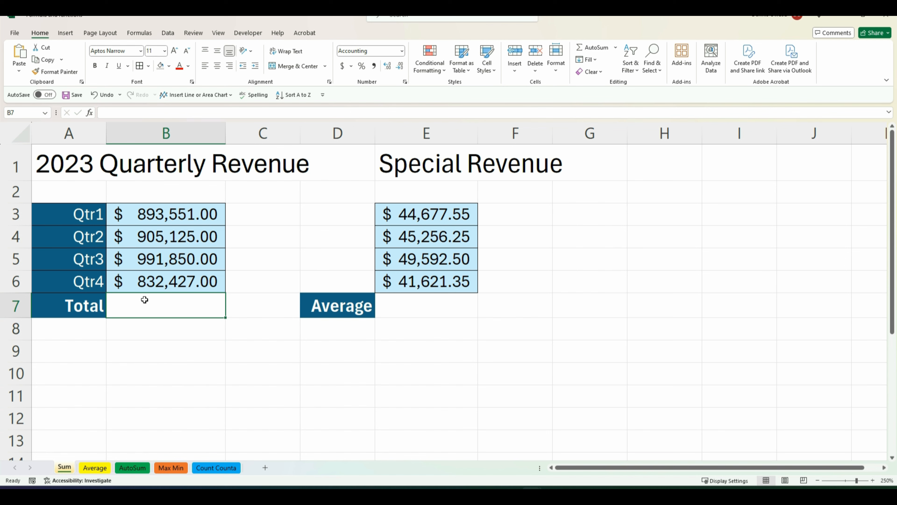
{"action": "type", "text": "=sum"}
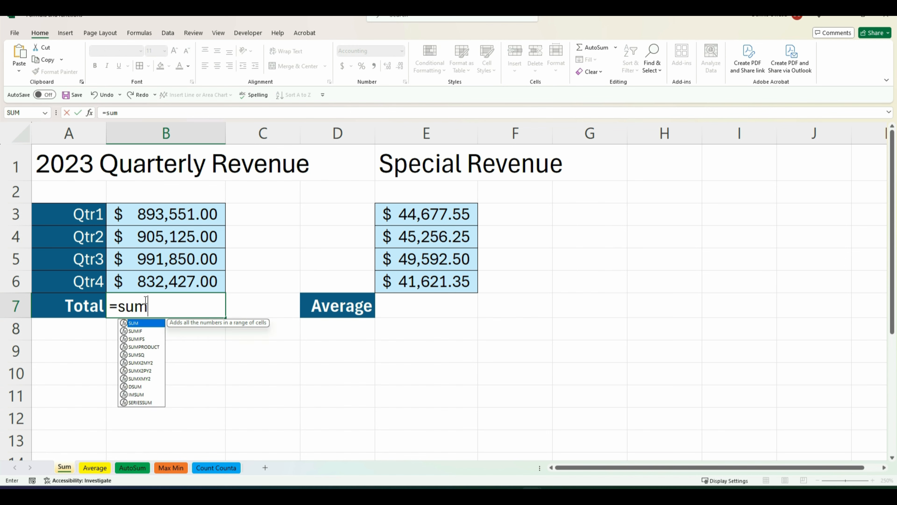
{"action": "double_click", "coordinate": [160, 323]}
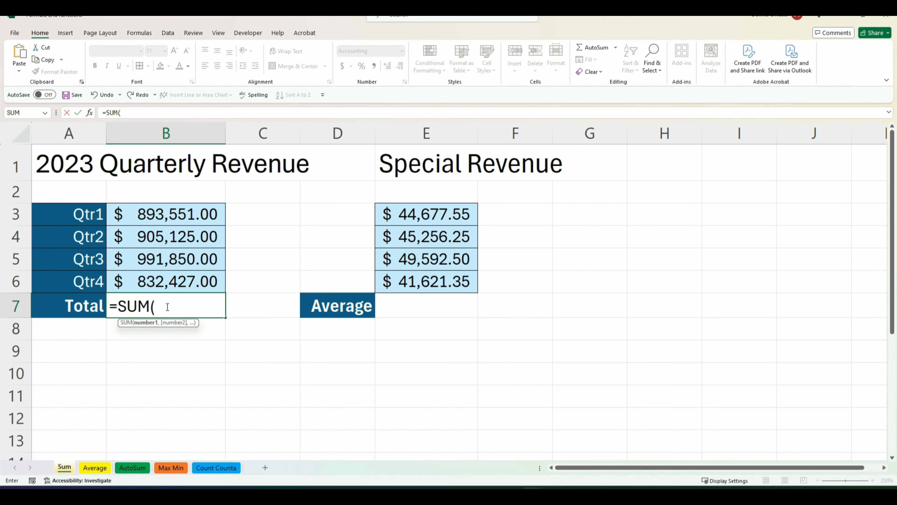
{"action": "type", "text": "B3"}
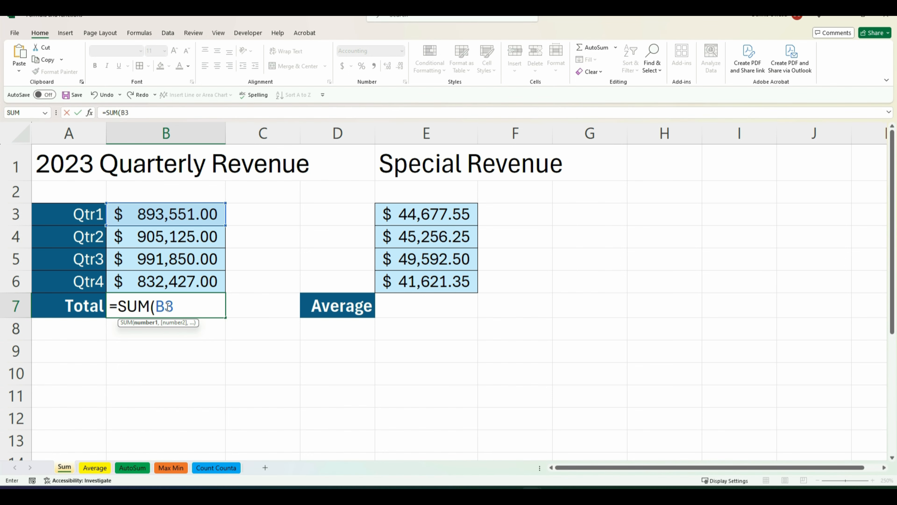
{"action": "type", "text": ",B4"}
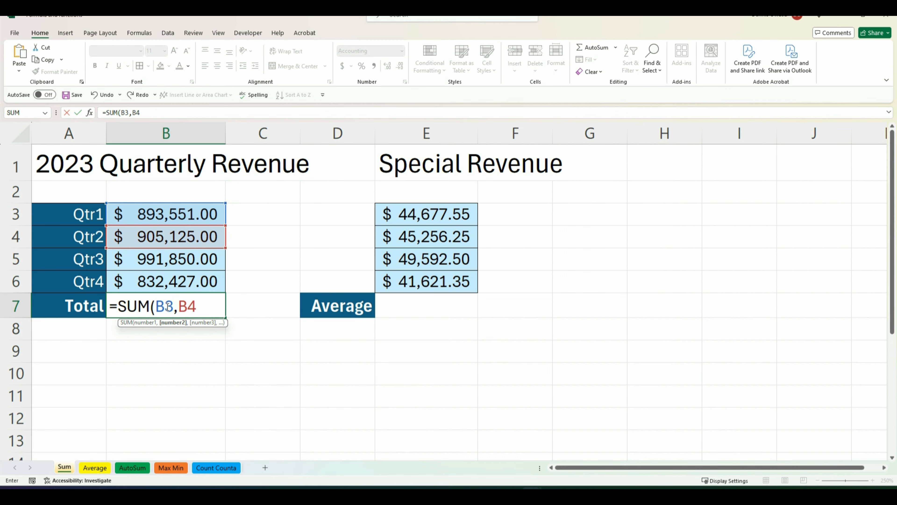
{"action": "type", "text": ",B5,B"}
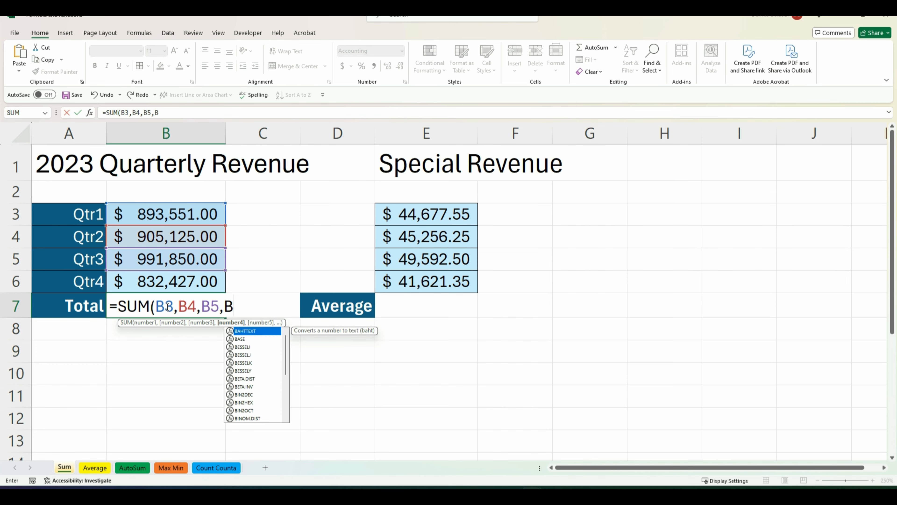
{"action": "type", "text": "6)_"}
{"action": "key", "text": "Return"}
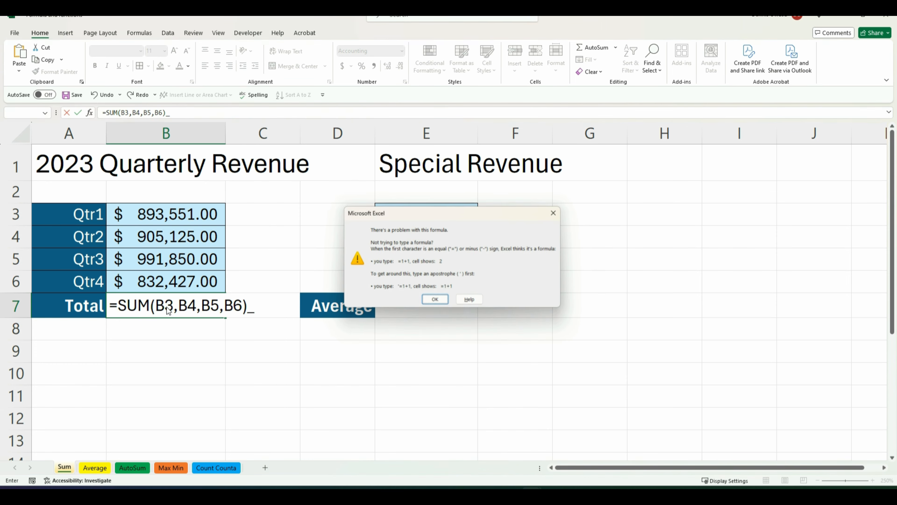
{"action": "left_click", "coordinate": [404, 297]}
{"action": "key", "text": "BackSpace"}
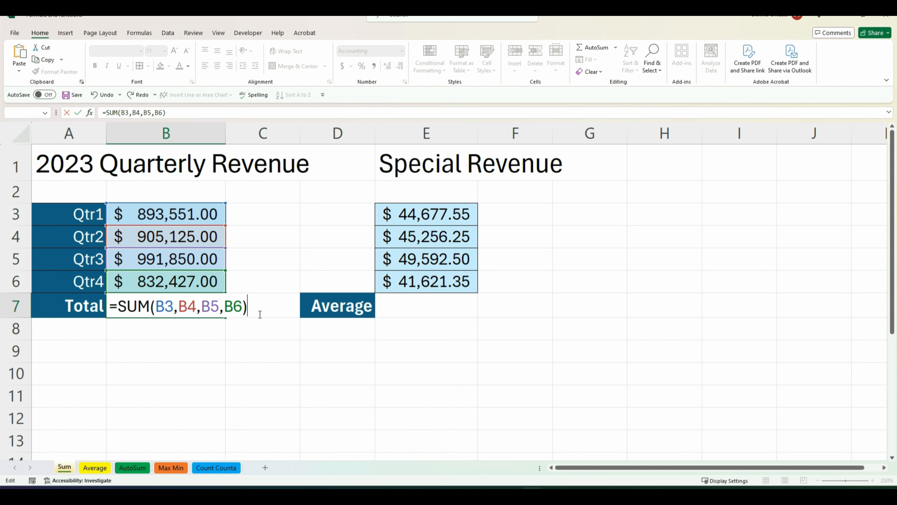
{"action": "key", "text": "Return"}
{"action": "left_click", "coordinate": [200, 313]}
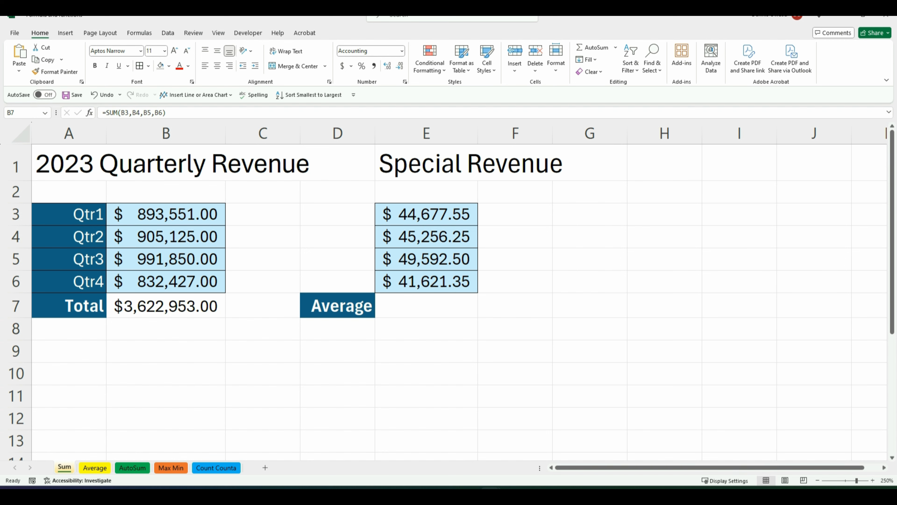
Delete the Qtr2 row to see how the cell-reference total reacts, and undo the deletion.
{"action": "left_click", "coordinate": [14, 237]}
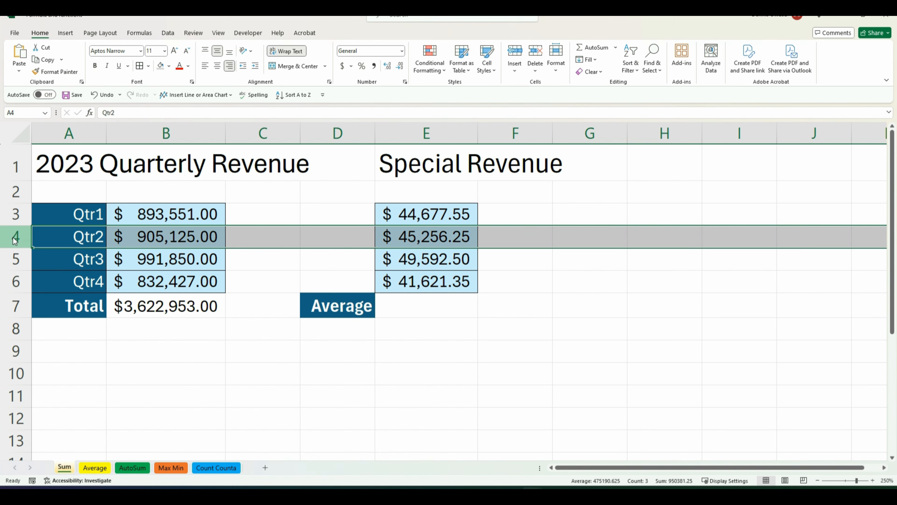
{"action": "right_click", "coordinate": [14, 238]}
{"action": "left_click", "coordinate": [65, 348]}
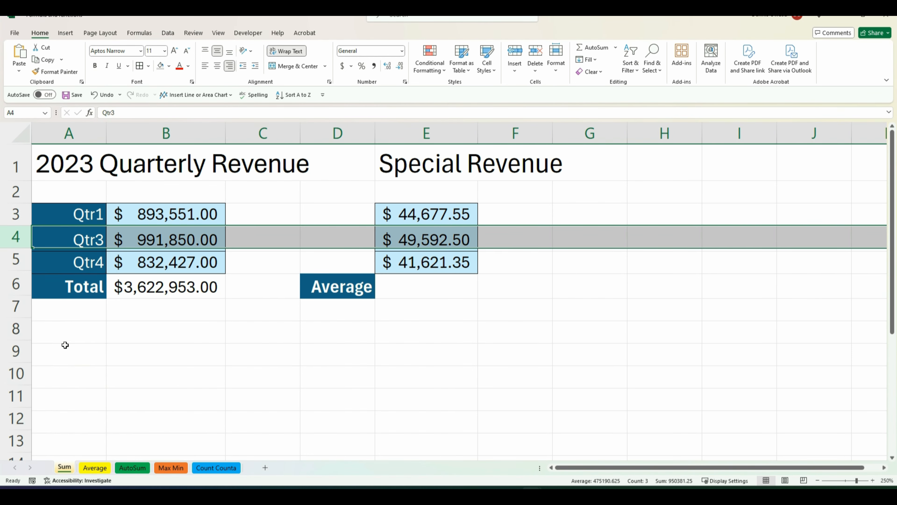
{"action": "left_click", "coordinate": [128, 291]}
{"action": "left_click", "coordinate": [96, 96]}
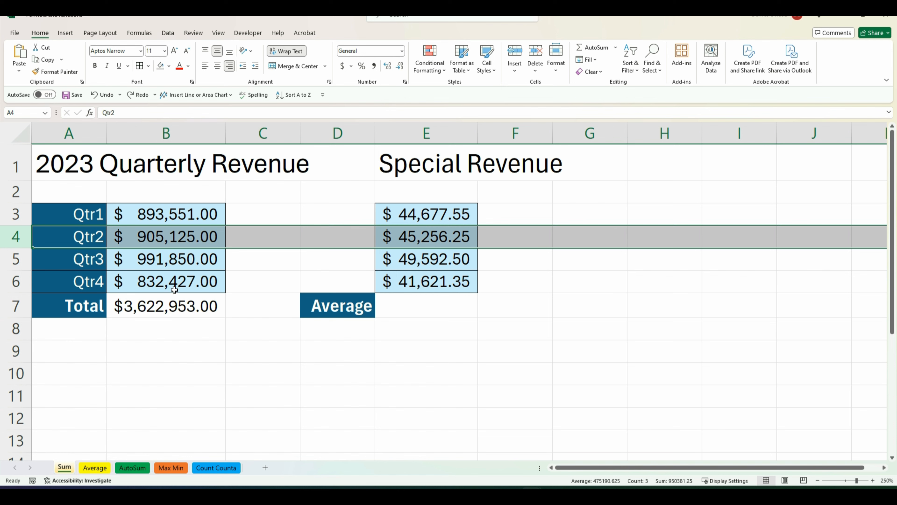
Change the first reference in the Total formula to B2, giving =SUM(B2,B4,B5,B6), and undo the edit.
{"action": "left_click", "coordinate": [159, 303]}
{"action": "double_click", "coordinate": [173, 307]}
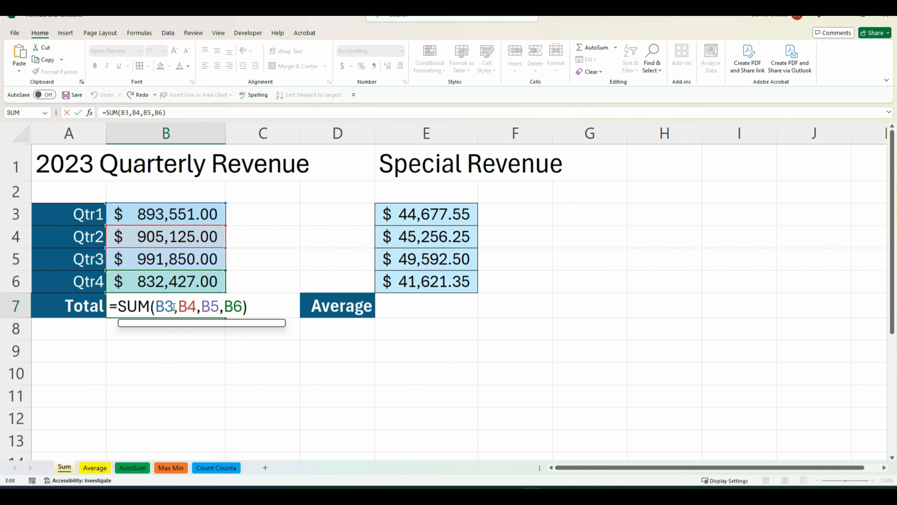
{"action": "key", "text": "BackSpace"}
{"action": "type", "text": "2"}
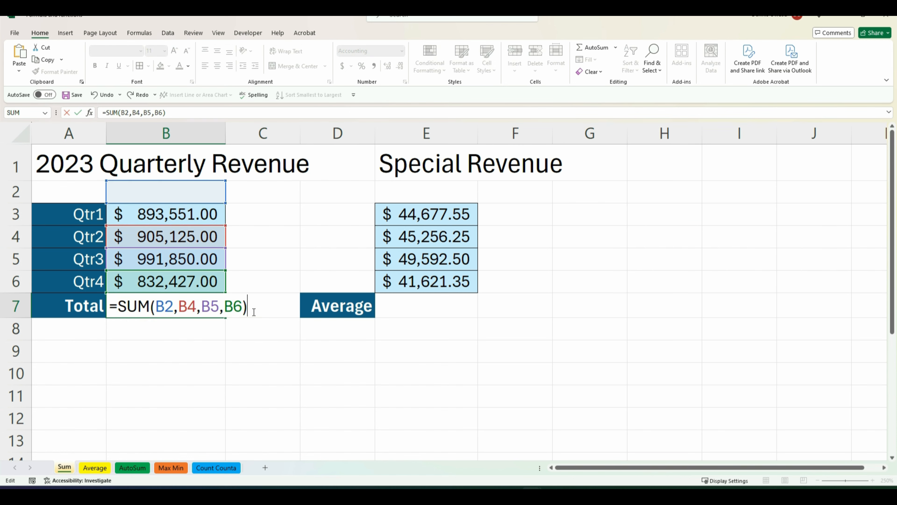
{"action": "key", "text": "Return"}
{"action": "left_click", "coordinate": [178, 305]}
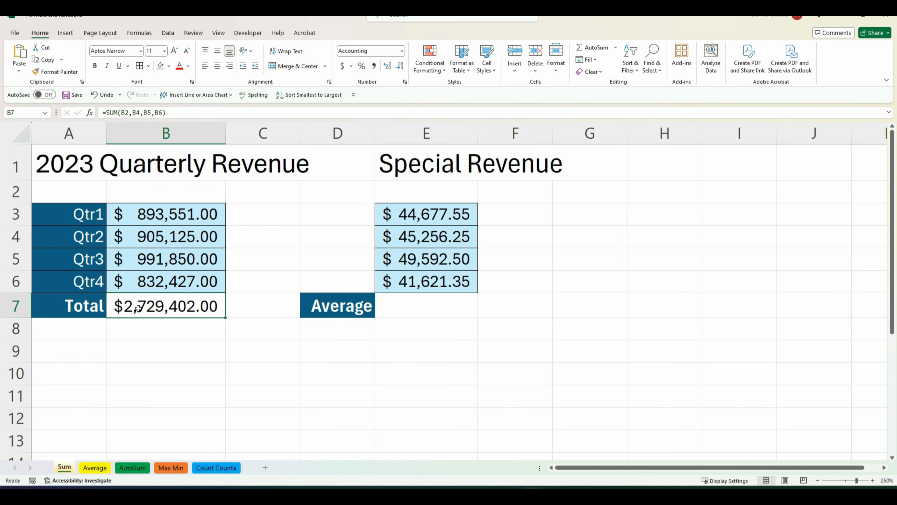
{"action": "left_click", "coordinate": [101, 95]}
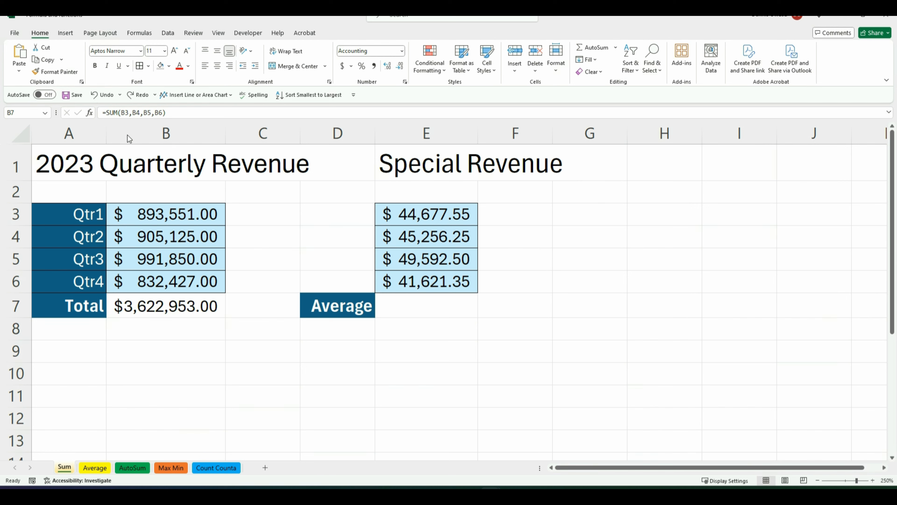
Replace the Total formula in B7 with a SUM over the quarterly revenue range: =SUM(B3:B6).
{"action": "left_click", "coordinate": [172, 305]}
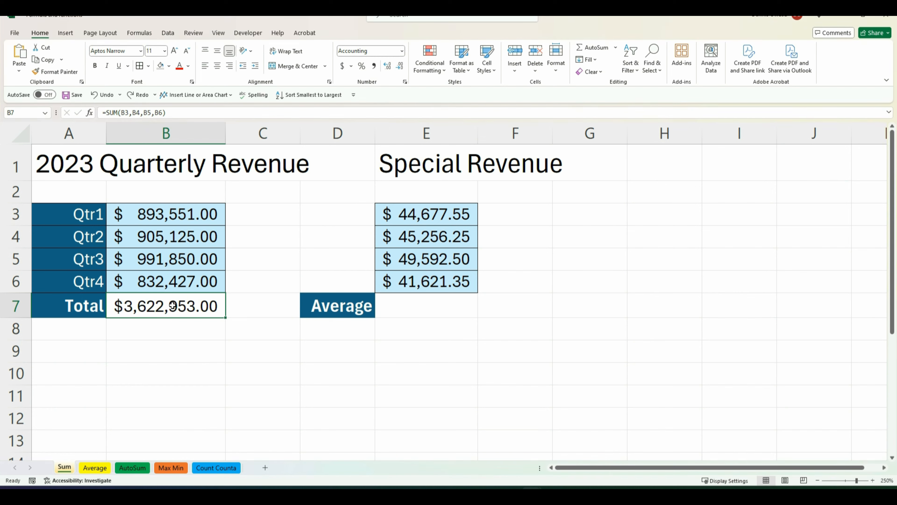
{"action": "key", "text": "BackSpace"}
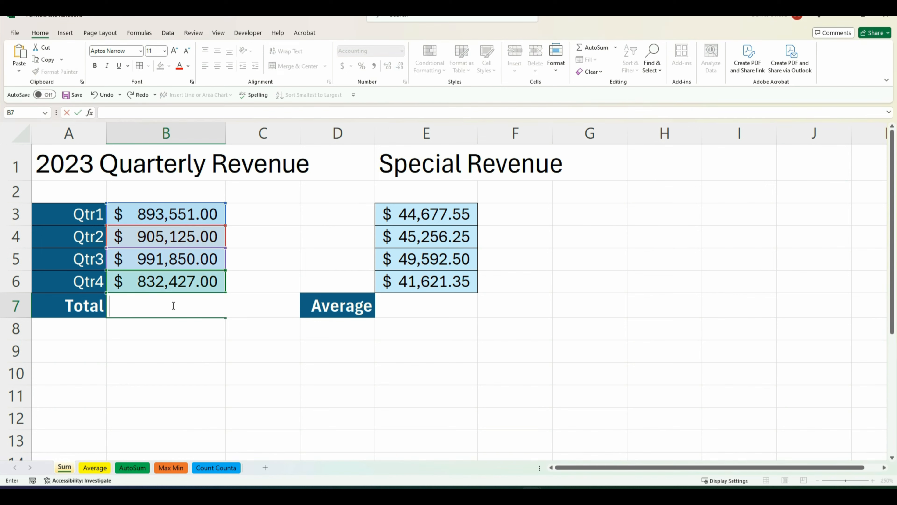
{"action": "type", "text": "=sum"}
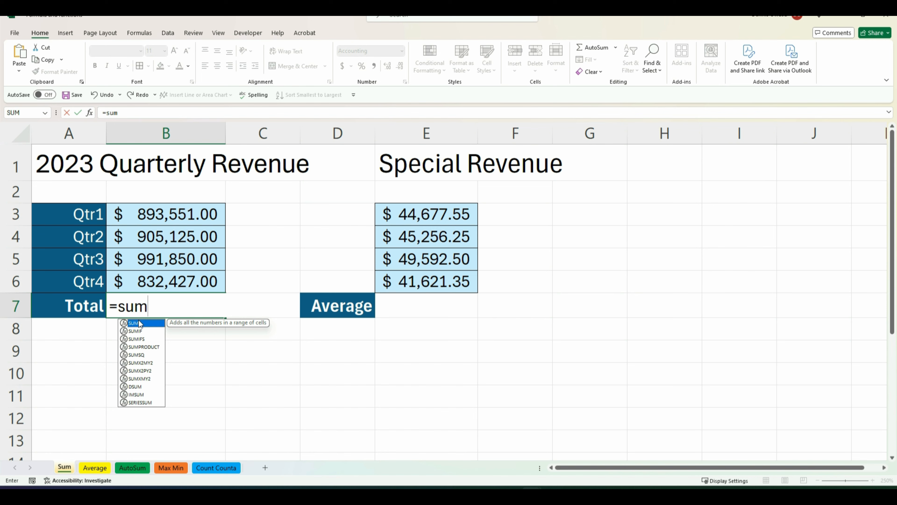
{"action": "double_click", "coordinate": [140, 324]}
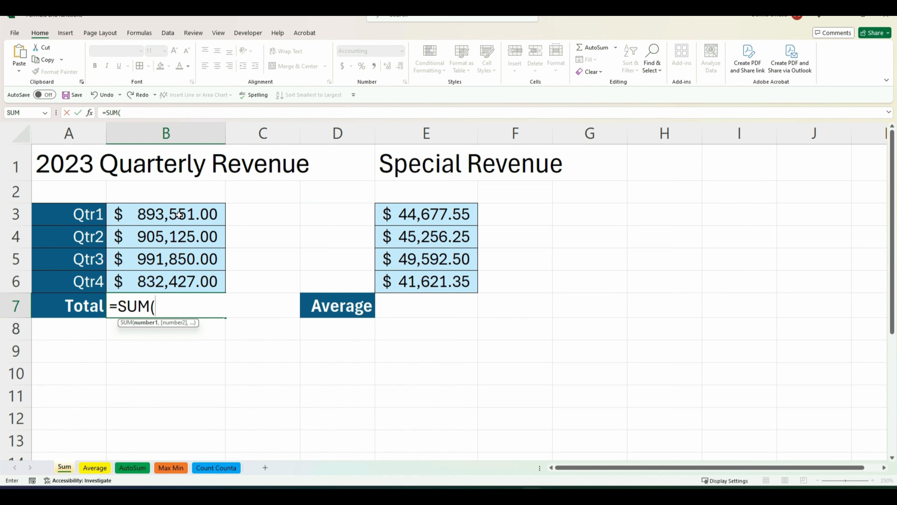
{"action": "left_click_drag", "start_coordinate": [180, 214], "coordinate": [181, 278]}
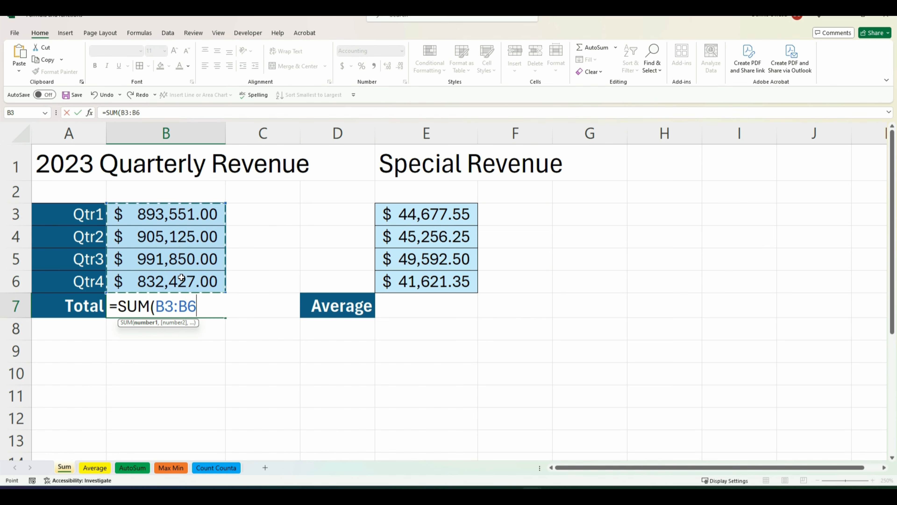
{"action": "type", "text": ")"}
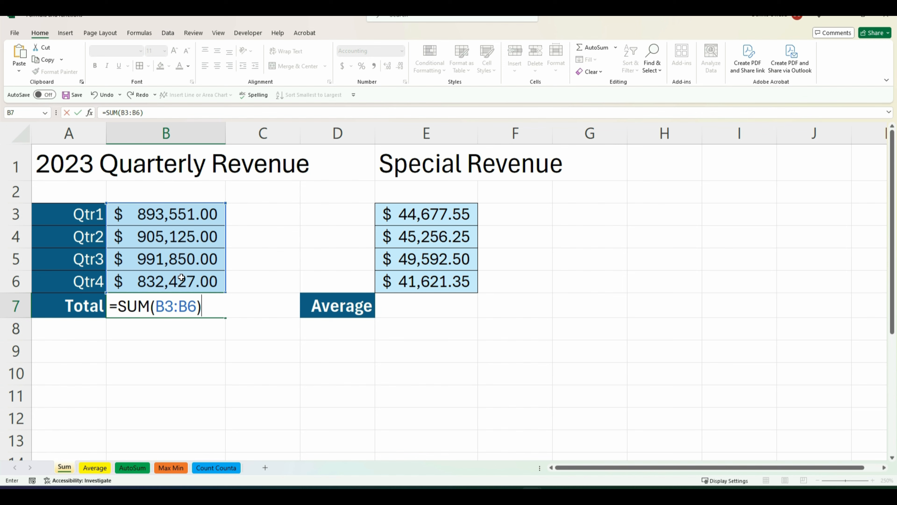
{"action": "key", "text": "Return"}
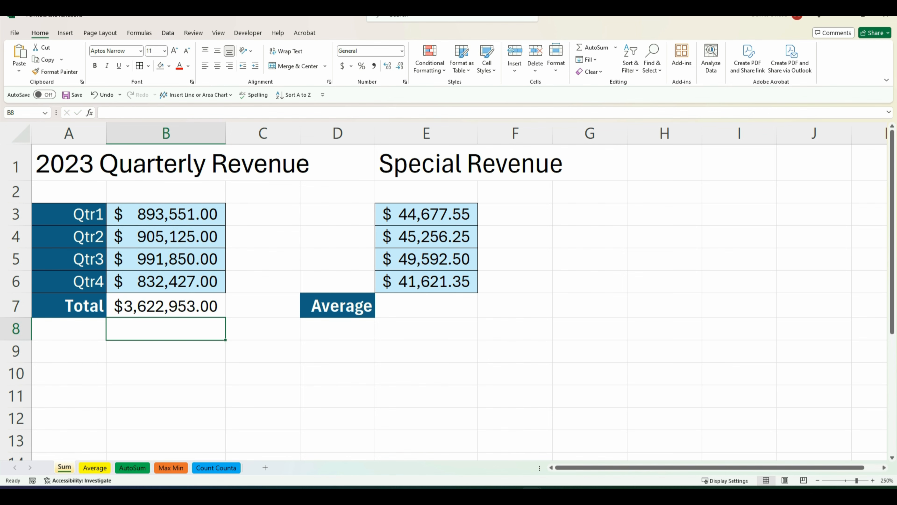
Clear the Total in B7, enter the range formula =SUM(B3:B6) again, and select the cell to check it.
{"action": "left_click", "coordinate": [155, 306]}
{"action": "key", "text": "BackSpace"}
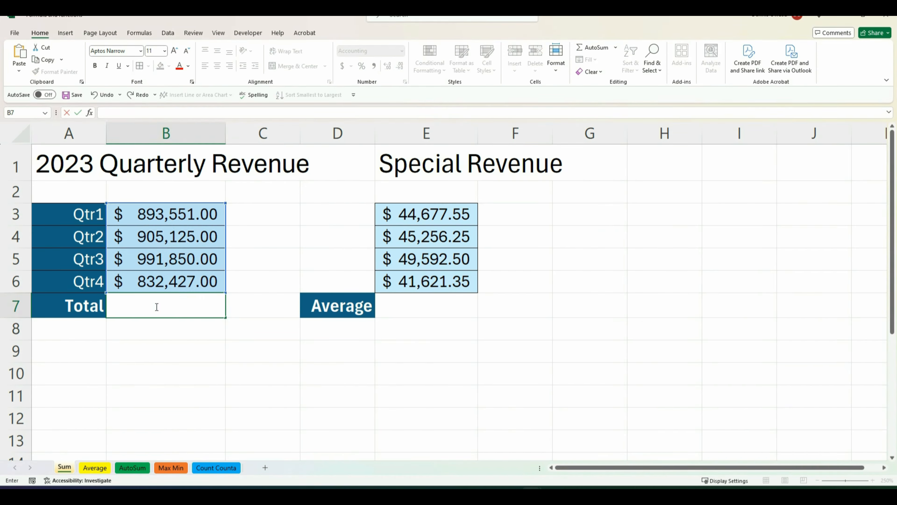
{"action": "type", "text": "=sum"}
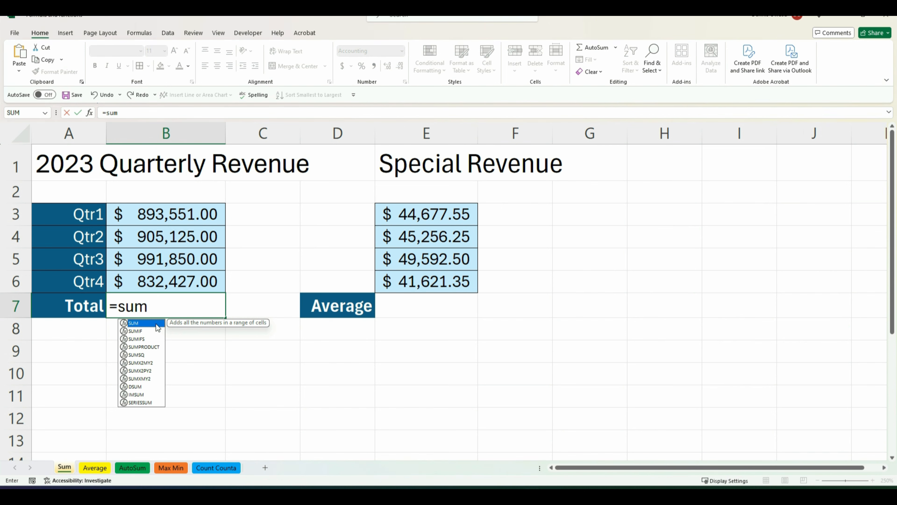
{"action": "key", "text": "Tab"}
{"action": "type", "text": "B3"}
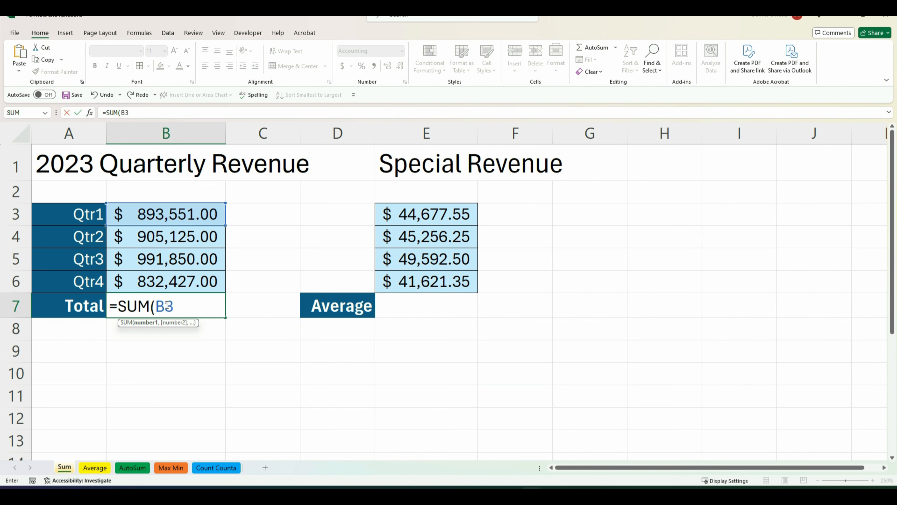
{"action": "type", "text": ":B6)"}
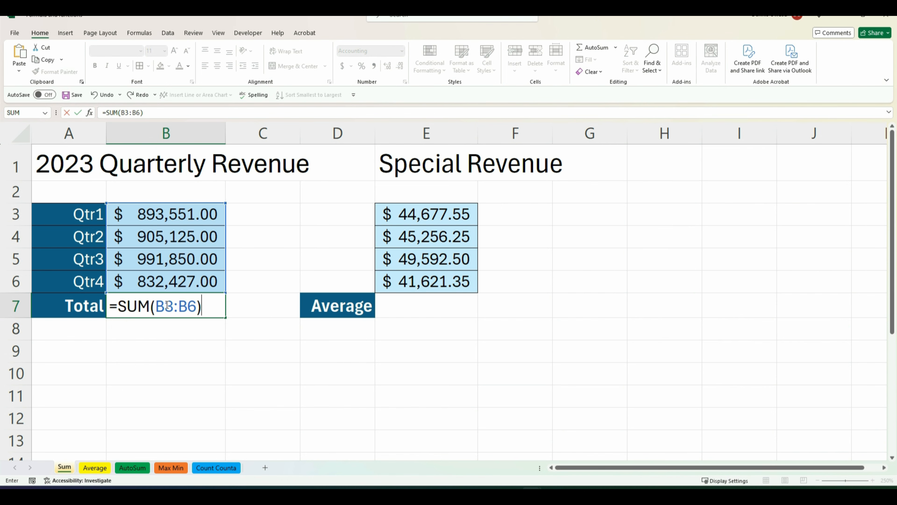
{"action": "key", "text": "Return"}
{"action": "left_click", "coordinate": [165, 304]}
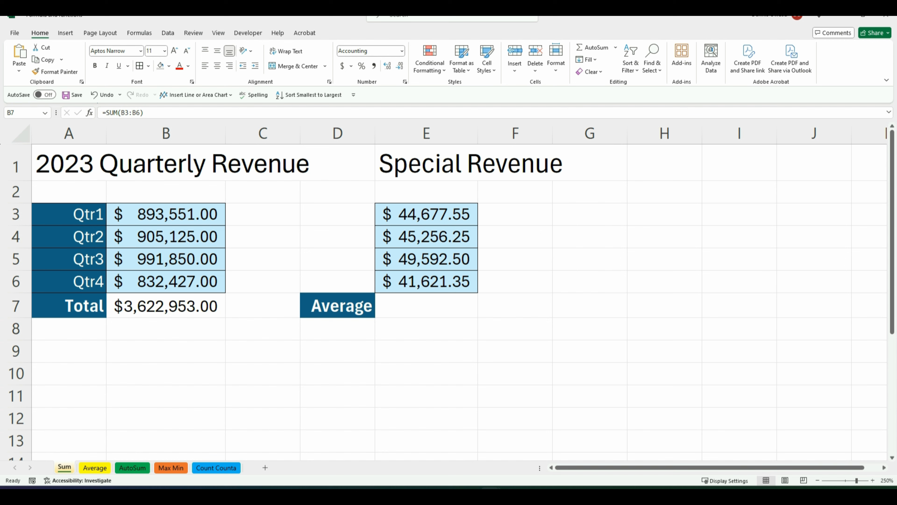
Replace the Total formula in B7 with a SUM of both the quarterly and special revenue ranges: =SUM(B3:B6,E3:E6).
{"action": "key", "text": "ctrl+z"}
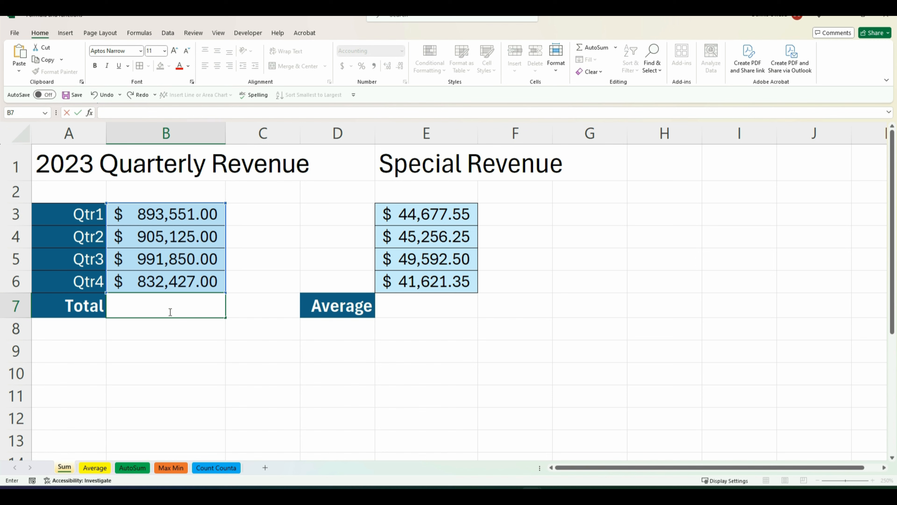
{"action": "type", "text": "=sum"}
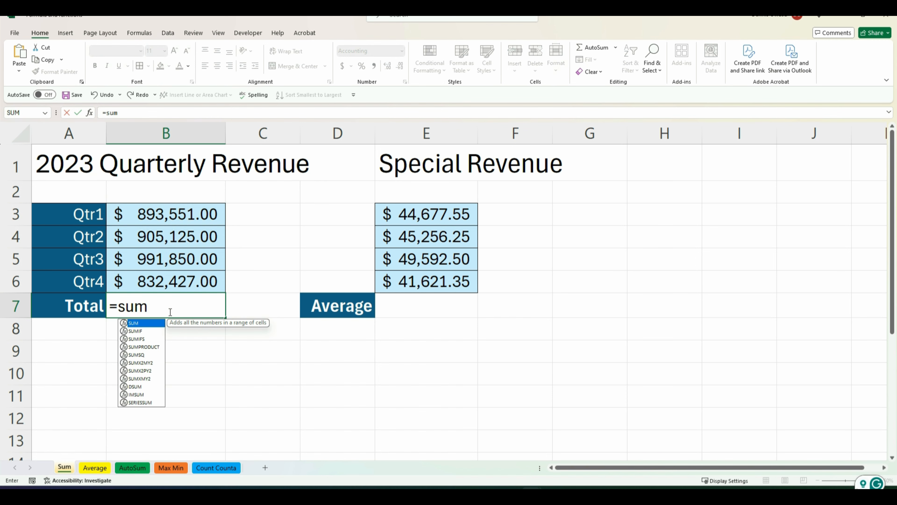
{"action": "double_click", "coordinate": [148, 323]}
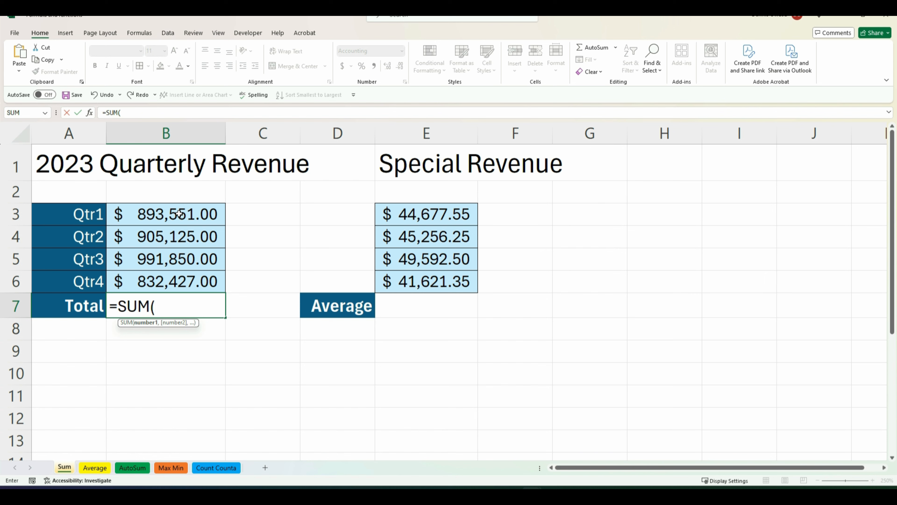
{"action": "left_click_drag", "start_coordinate": [179, 214], "coordinate": [181, 280]}
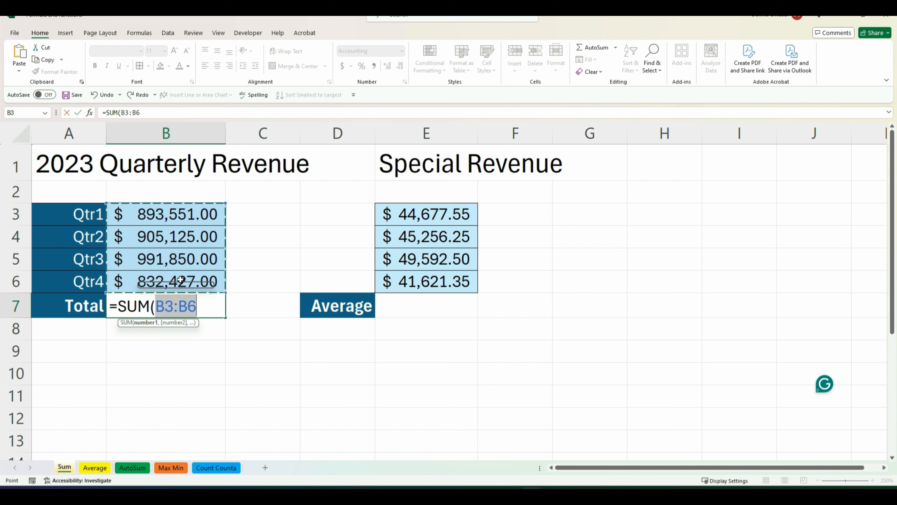
{"action": "type", "text": ","}
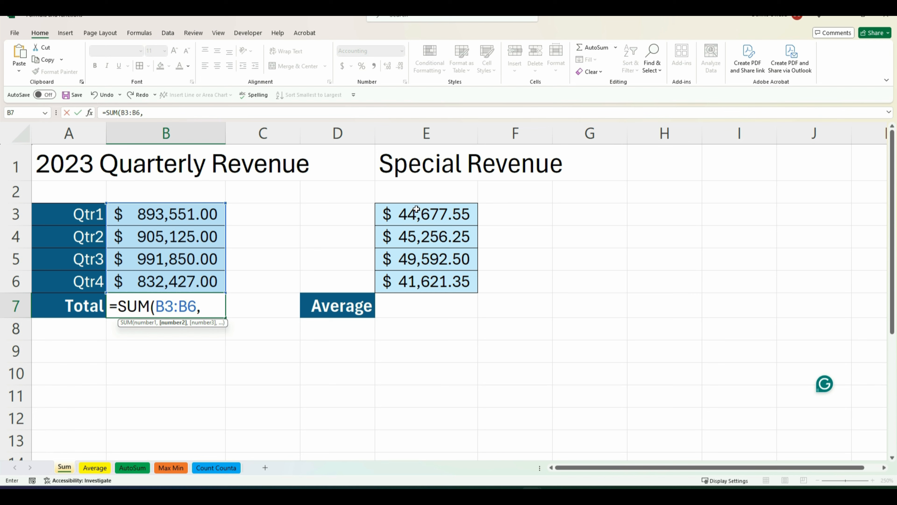
{"action": "left_click", "coordinate": [419, 224]}
{"action": "left_click_drag", "start_coordinate": [419, 224], "coordinate": [420, 276]}
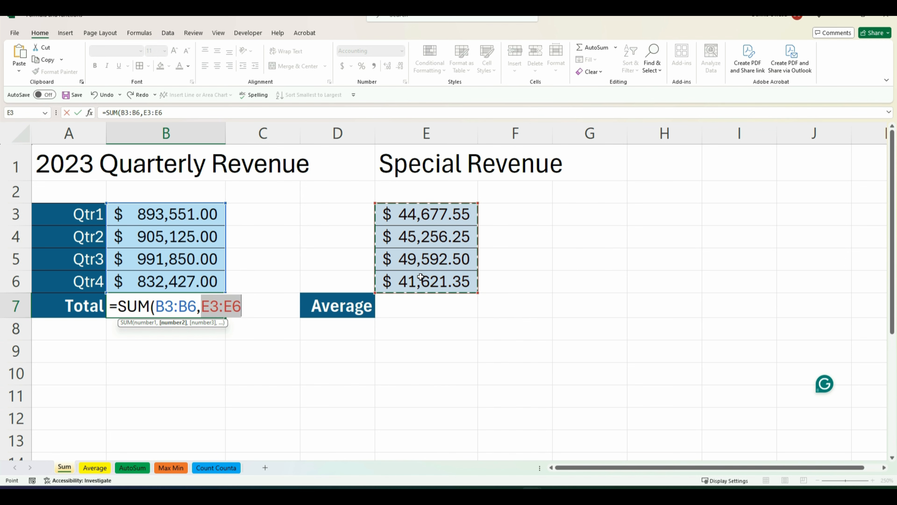
{"action": "type", "text": ")"}
{"action": "key", "text": "Return"}
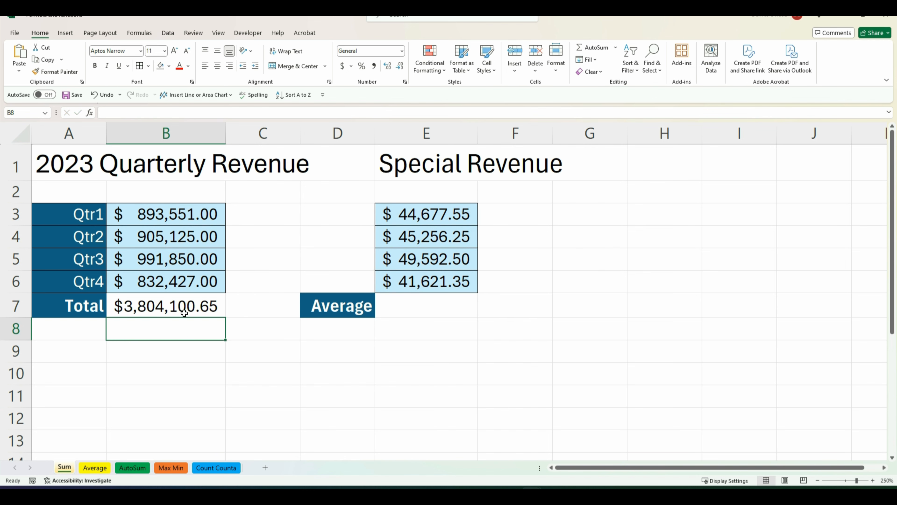
{"action": "left_click", "coordinate": [168, 311]}
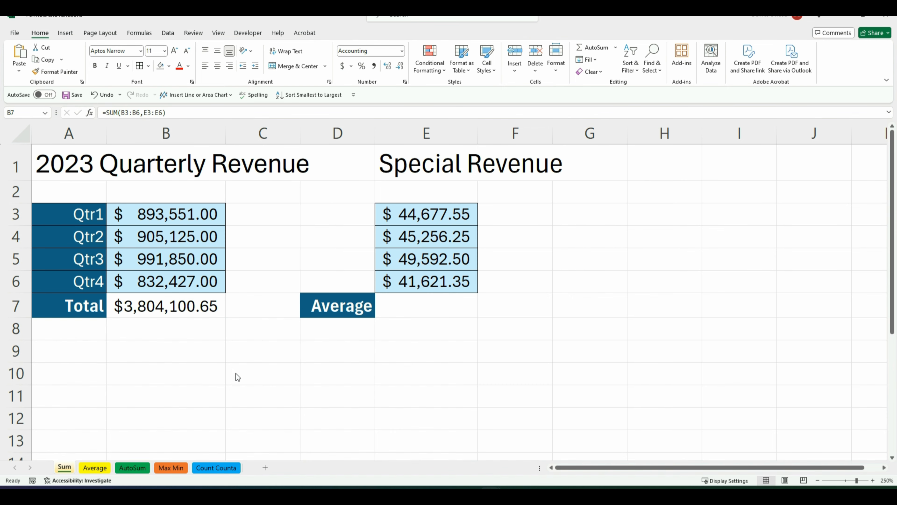
Replace the Total formula in B7 with a SUM across the Qtr1 row: =SUM(B3:E3).
{"action": "left_click", "coordinate": [165, 305]}
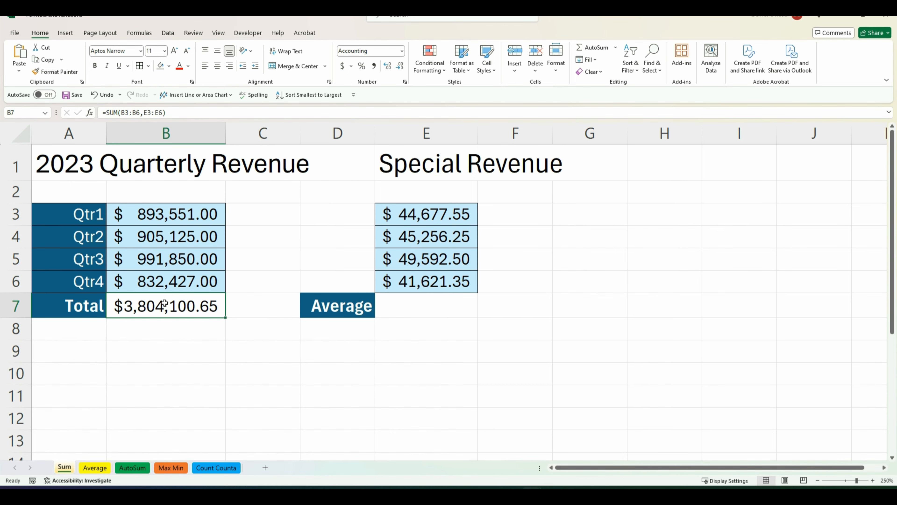
{"action": "key", "text": "Delete"}
{"action": "type", "text": "=sum"}
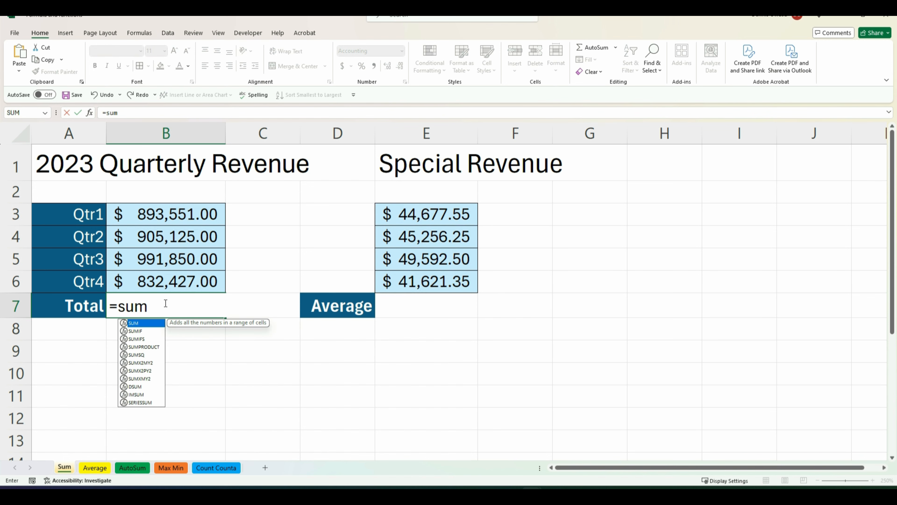
{"action": "double_click", "coordinate": [155, 321]}
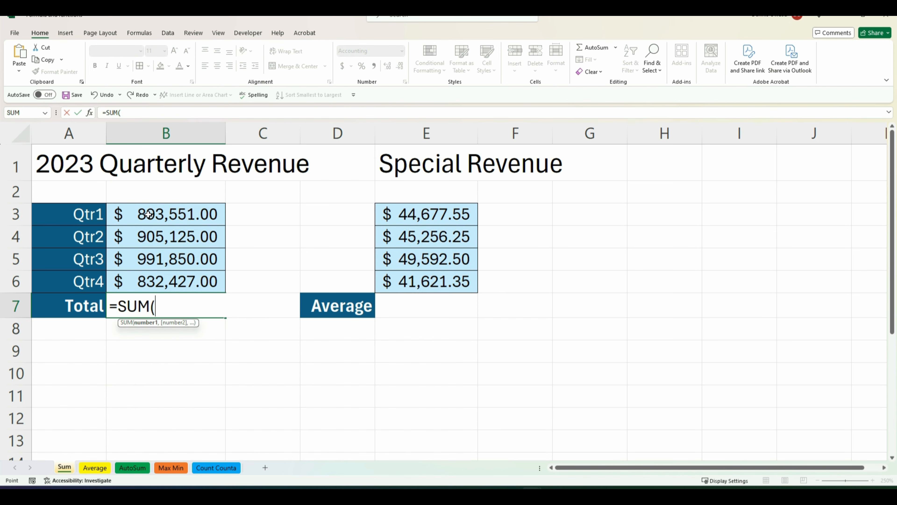
{"action": "left_click_drag", "start_coordinate": [148, 214], "coordinate": [386, 214]}
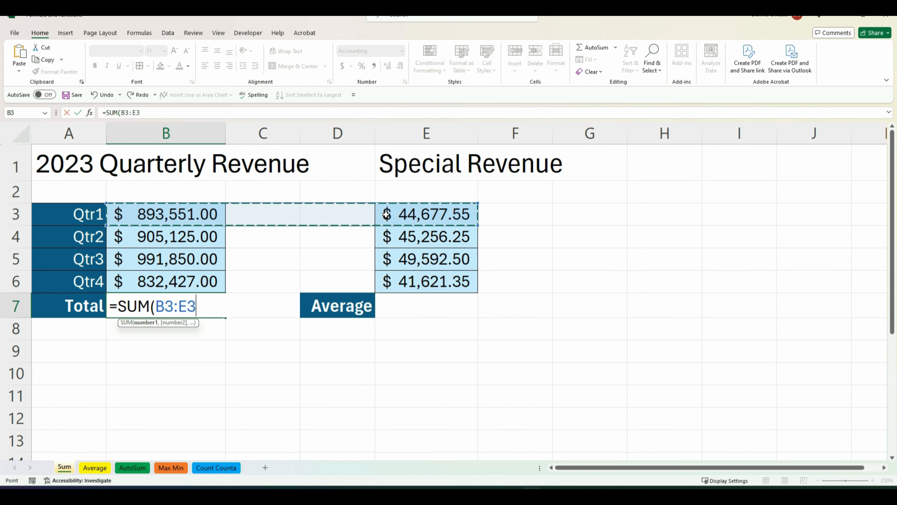
{"action": "type", "text": ")"}
{"action": "key", "text": "Return"}
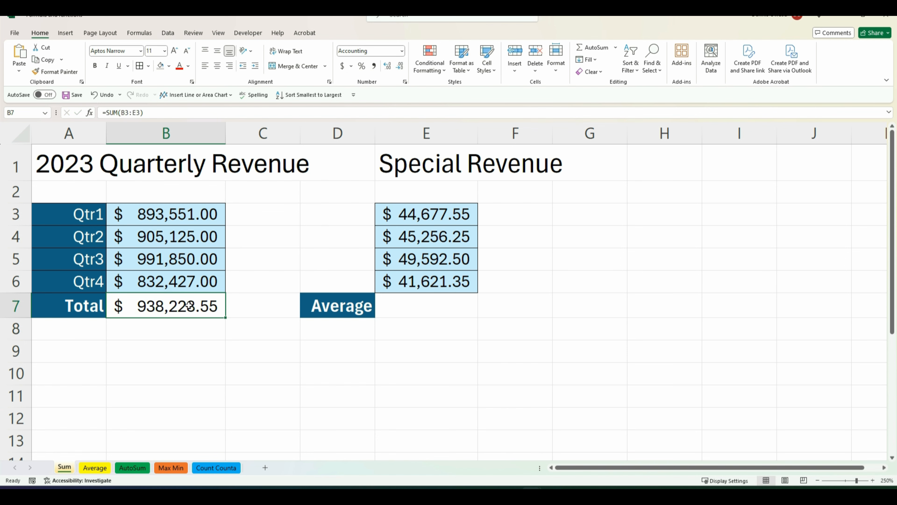
Replace the Qtr1 row formula in B7 with a SUM over the whole block of revenue columns: =SUM(B3:E6).
{"action": "key", "text": "ctrl+z"}
{"action": "type", "text": "=sum"}
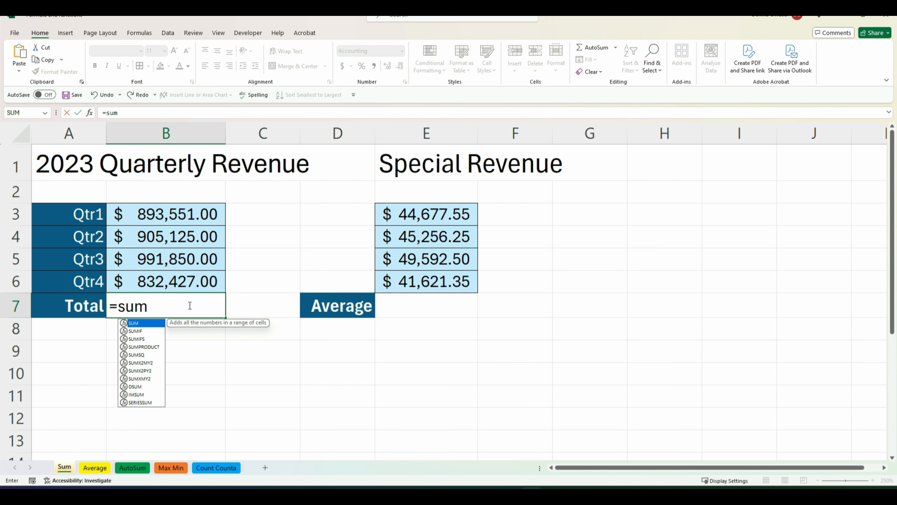
{"action": "key", "text": "Tab"}
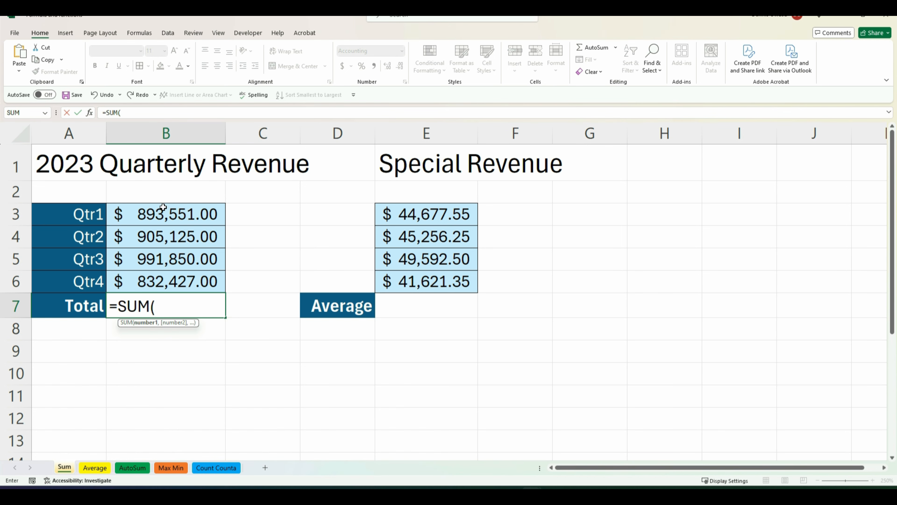
{"action": "left_click_drag", "start_coordinate": [163, 208], "coordinate": [430, 279]}
{"action": "type", "text": ")"}
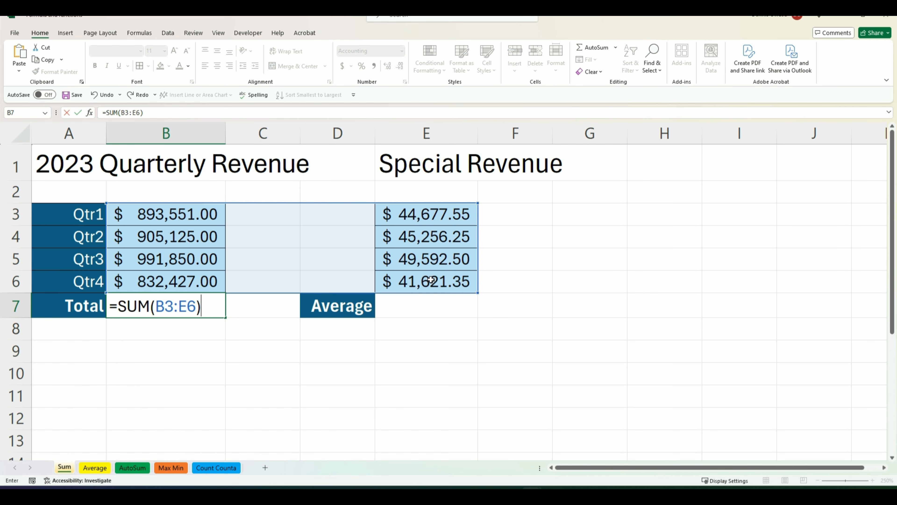
{"action": "key", "text": "Return"}
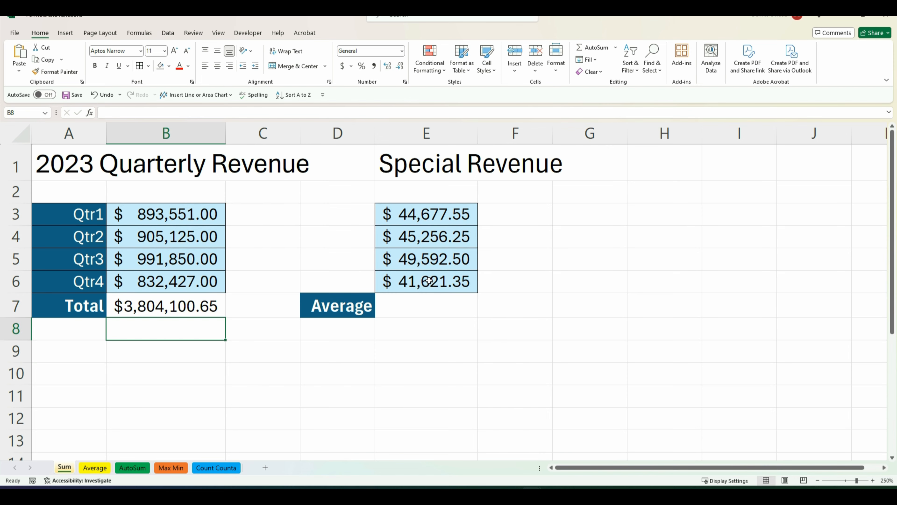
{"action": "left_click", "coordinate": [216, 303]}
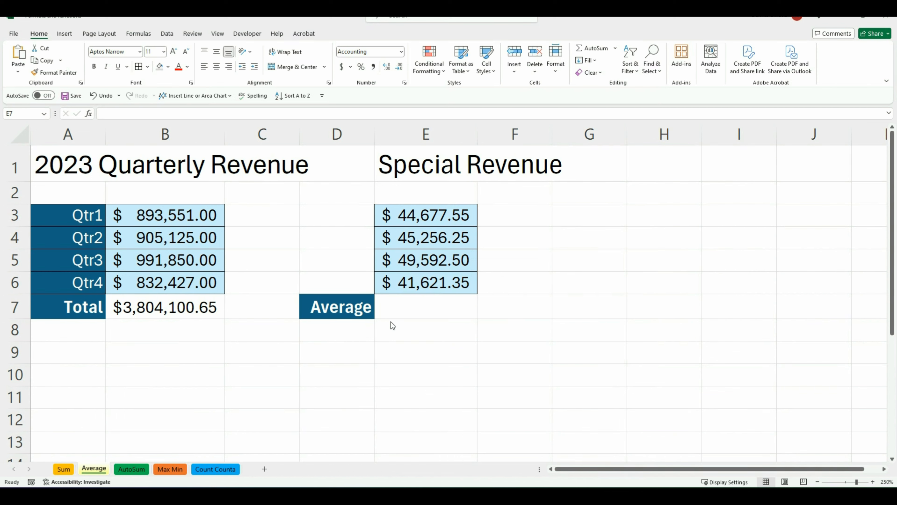
On the Average sheet, average the four special revenue values in E7 with =AVERAGE(E3:E6).
{"action": "left_click", "coordinate": [393, 310]}
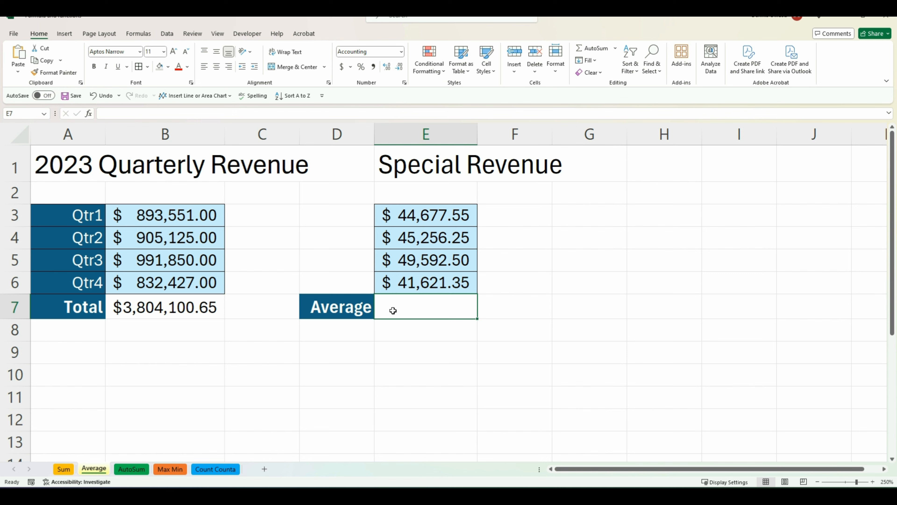
{"action": "type", "text": "=Aver"}
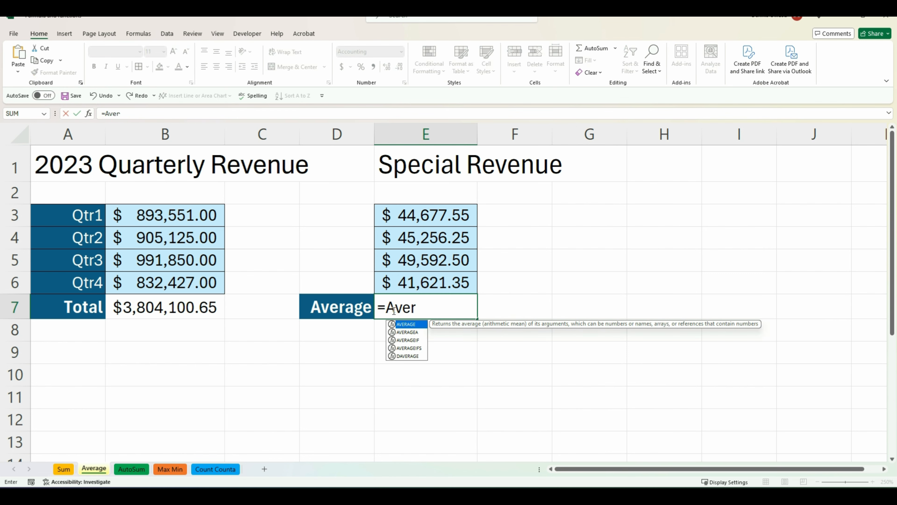
{"action": "double_click", "coordinate": [417, 325]}
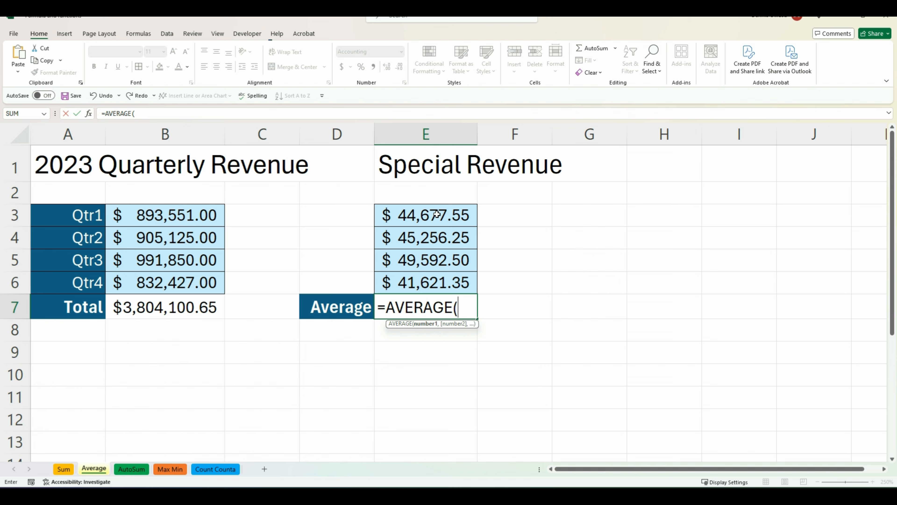
{"action": "left_click_drag", "start_coordinate": [436, 214], "coordinate": [447, 278]}
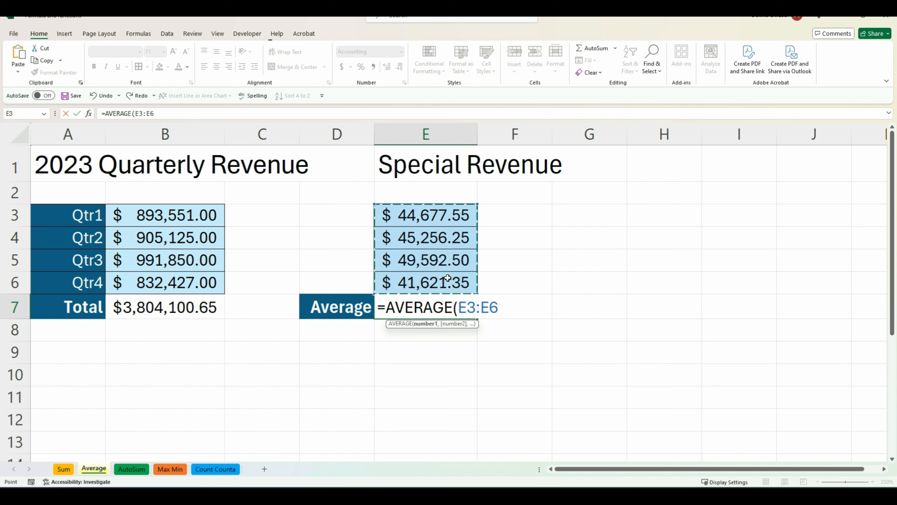
{"action": "type", "text": ")"}
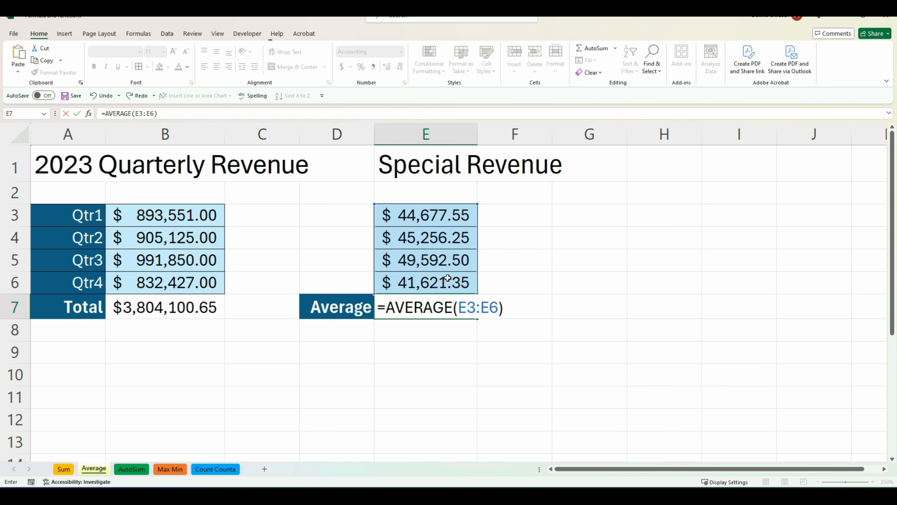
{"action": "key", "text": "Return"}
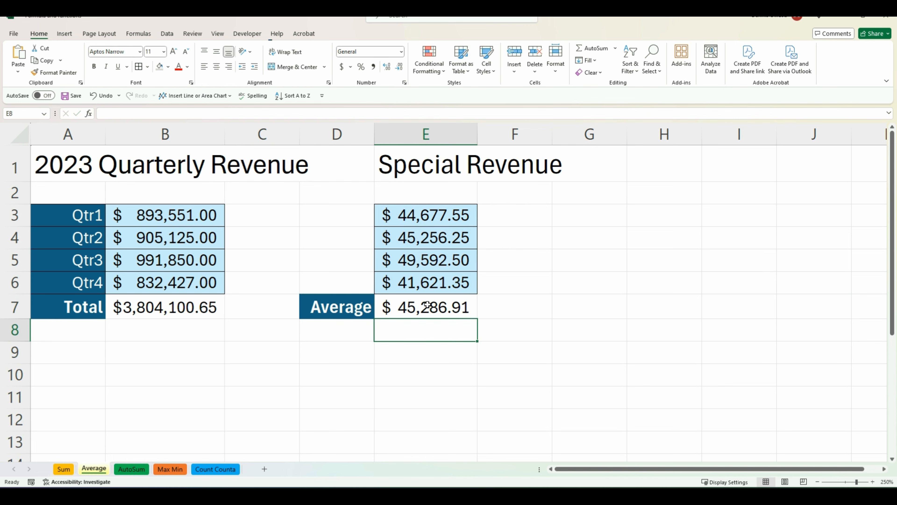
{"action": "left_click", "coordinate": [427, 305]}
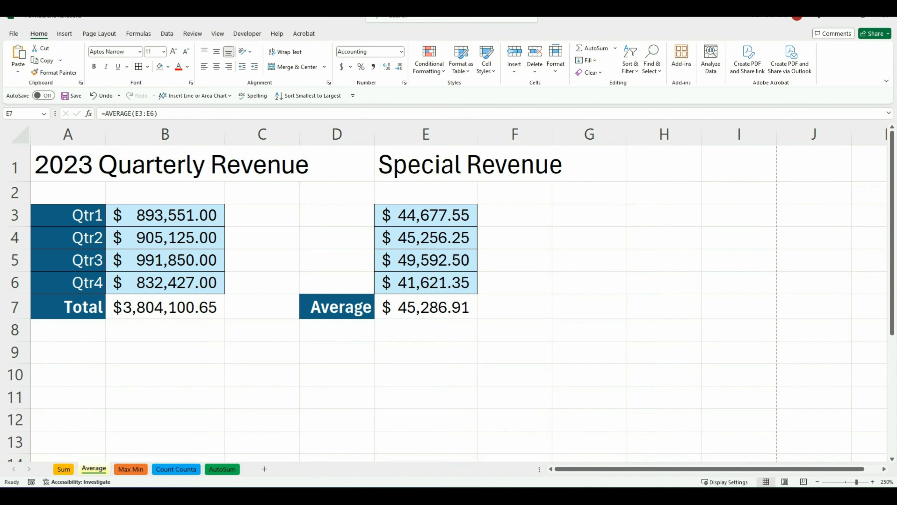
Clear the special revenue average in E7 and re-enter its formula as =AVERAGE(E3:E6).
{"action": "left_click", "coordinate": [439, 307]}
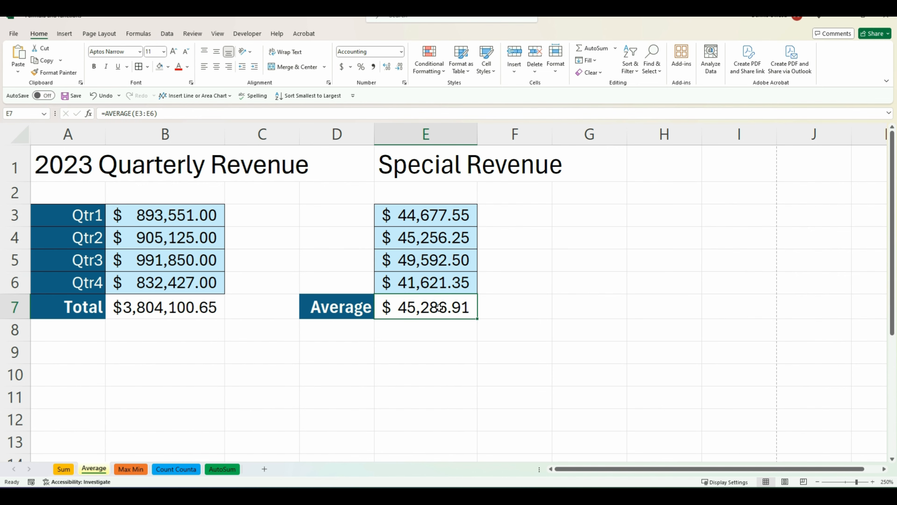
{"action": "key", "text": "BackSpace"}
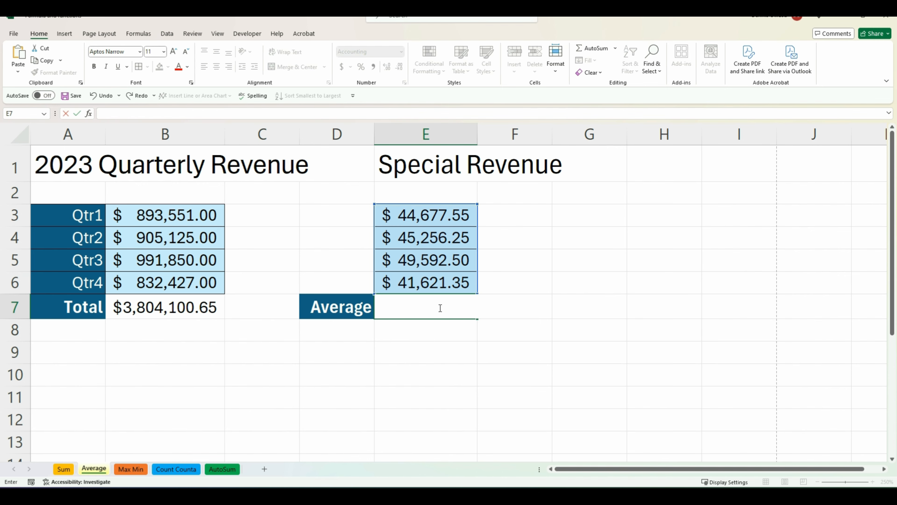
{"action": "type", "text": "=Aver"}
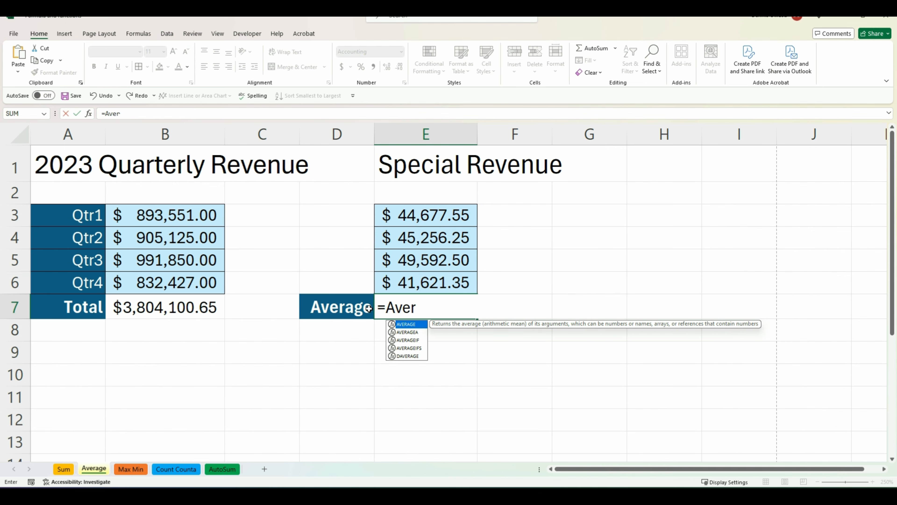
{"action": "double_click", "coordinate": [412, 324]}
{"action": "type", "text": "E3"}
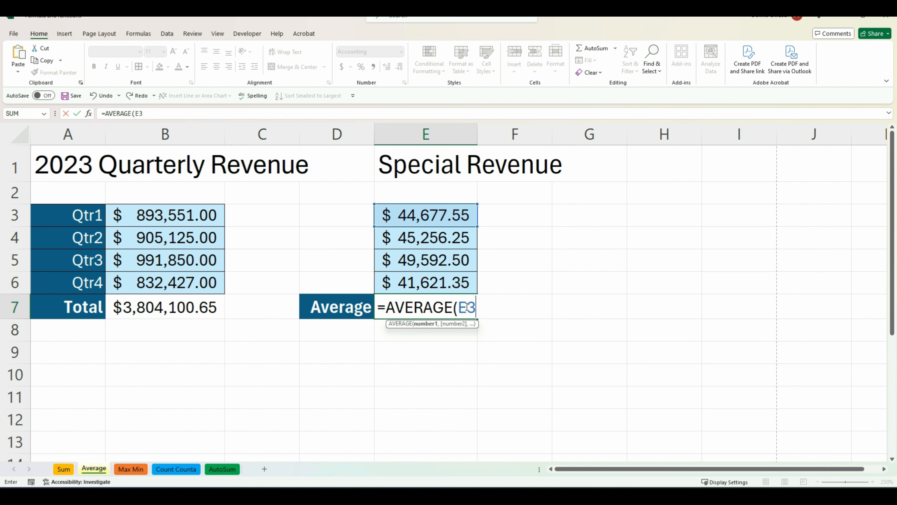
{"action": "type", "text": ":E6)"}
{"action": "key", "text": "Return"}
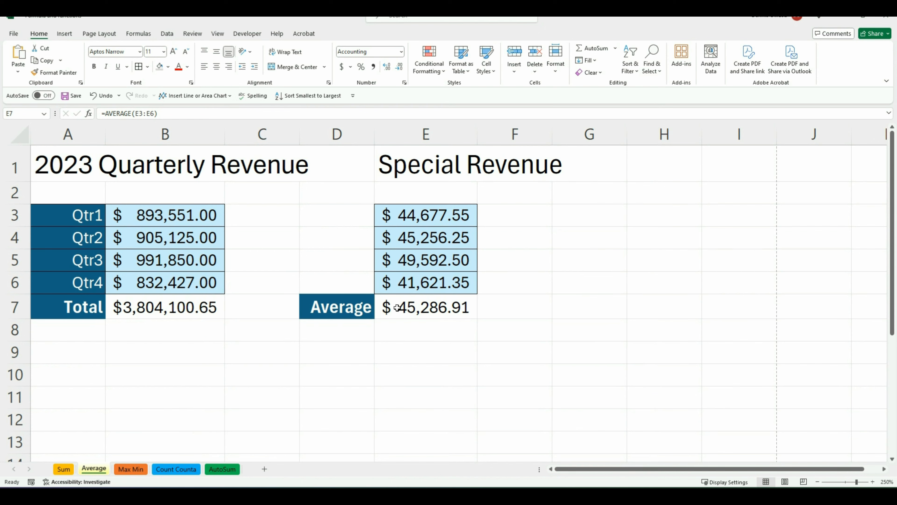
Replace the average in E7 with one covering both the quarterly and special revenue values: =AVERAGE(B3:B6,E3:E6).
{"action": "left_click", "coordinate": [432, 306]}
{"action": "key", "text": "BackSpace"}
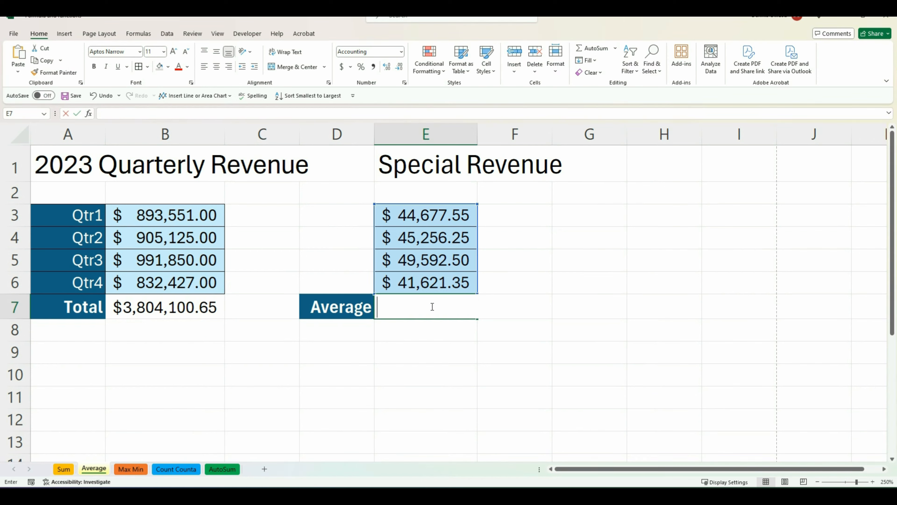
{"action": "key", "text": "Return"}
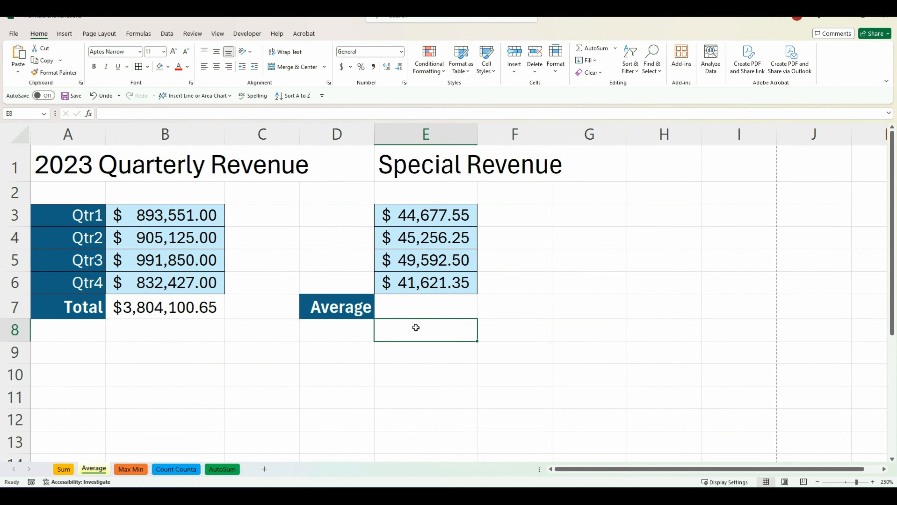
{"action": "left_click", "coordinate": [411, 316]}
{"action": "type", "text": "="}
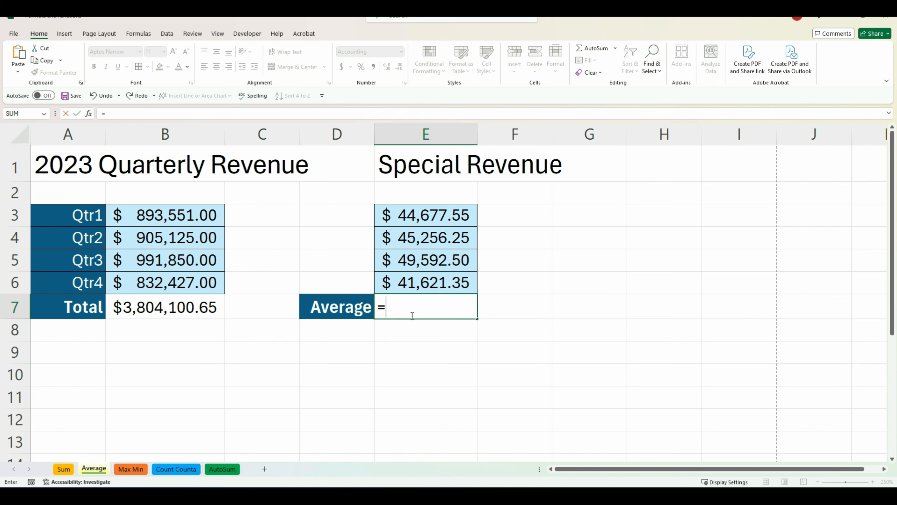
{"action": "type", "text": "Ave"}
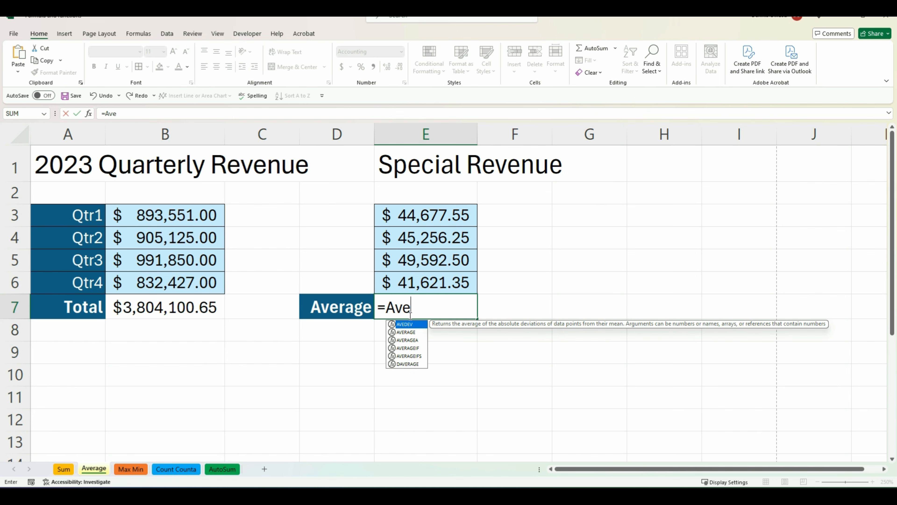
{"action": "key", "text": "Tab"}
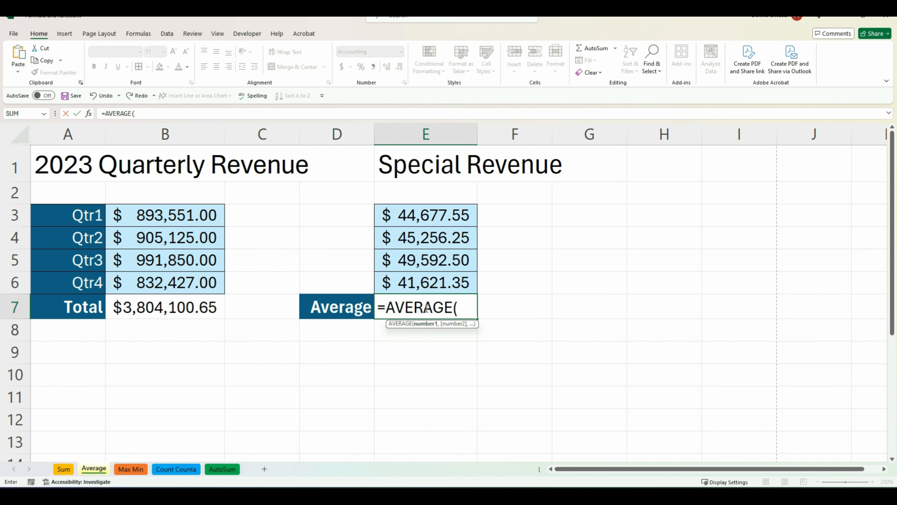
{"action": "left_click_drag", "start_coordinate": [182, 215], "coordinate": [187, 278]}
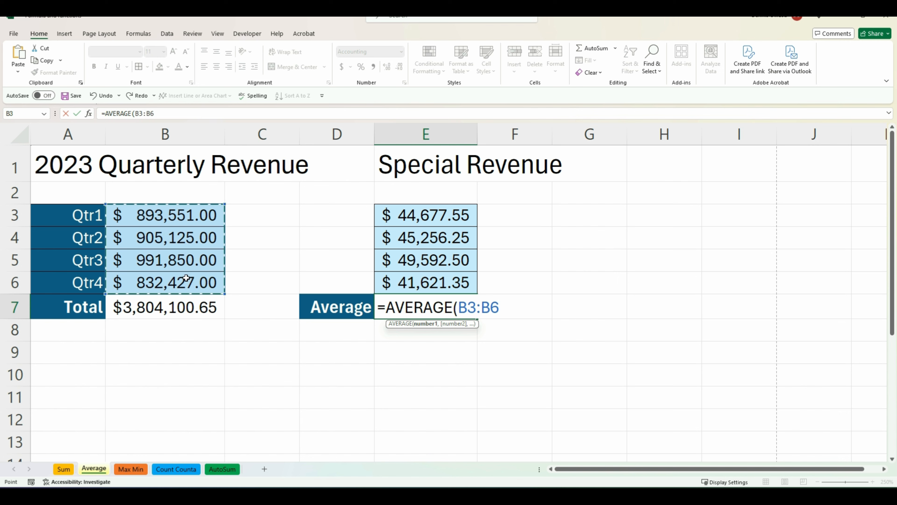
{"action": "type", "text": ","}
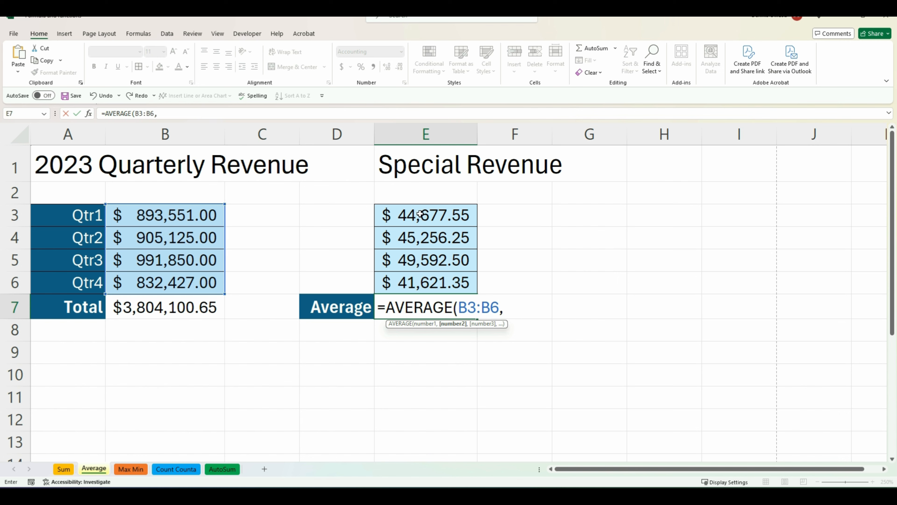
{"action": "left_click_drag", "start_coordinate": [421, 213], "coordinate": [427, 274]}
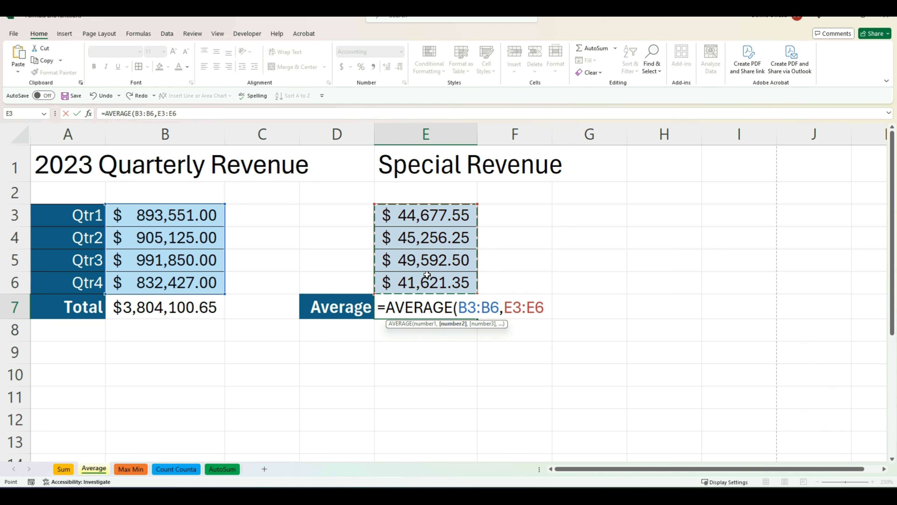
{"action": "type", "text": ")"}
{"action": "key", "text": "Return"}
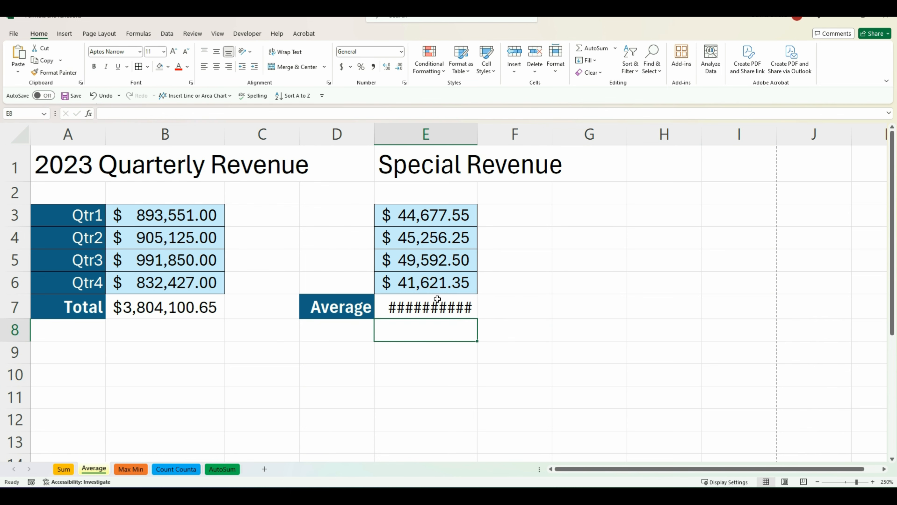
AutoFit the width of column E to its contents.
{"action": "left_click", "coordinate": [437, 302]}
{"action": "double_click", "coordinate": [477, 137]}
{"action": "left_click", "coordinate": [475, 137]}
{"action": "left_click", "coordinate": [485, 304]}
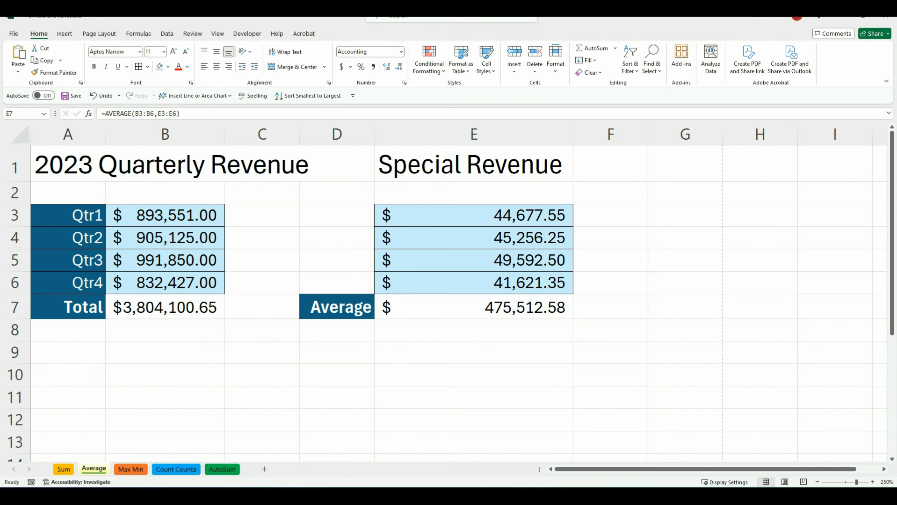
Replace the two-range average in E7 with one over only the special revenue values: =AVERAGE(E3:E6).
{"action": "left_click", "coordinate": [481, 310]}
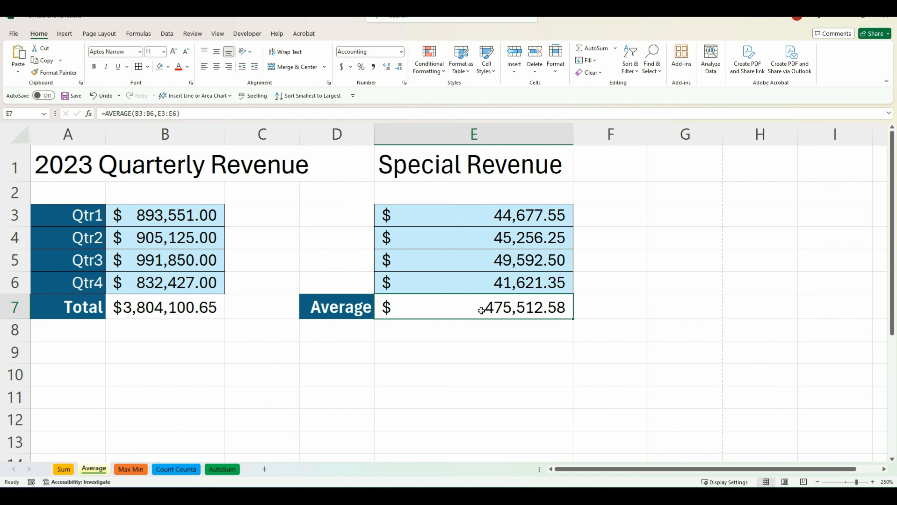
{"action": "key", "text": "BackSpace"}
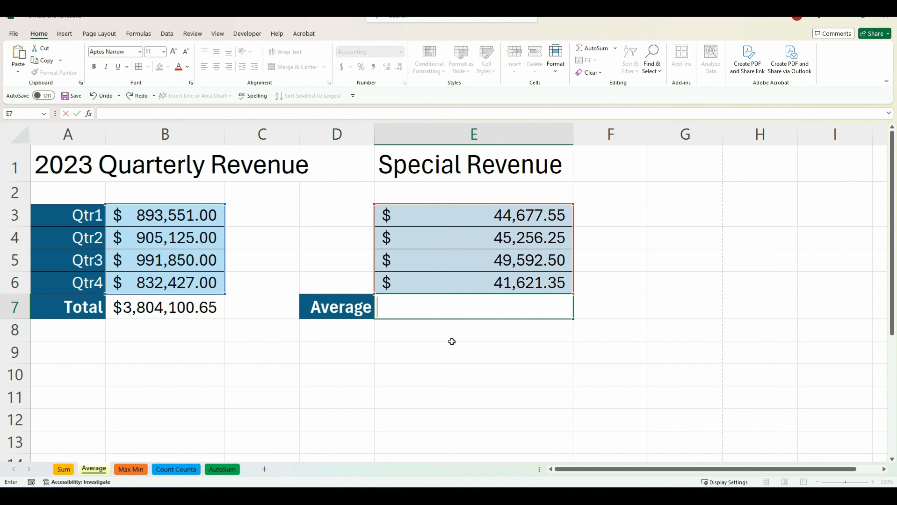
{"action": "left_click", "coordinate": [452, 341]}
{"action": "left_click", "coordinate": [436, 313]}
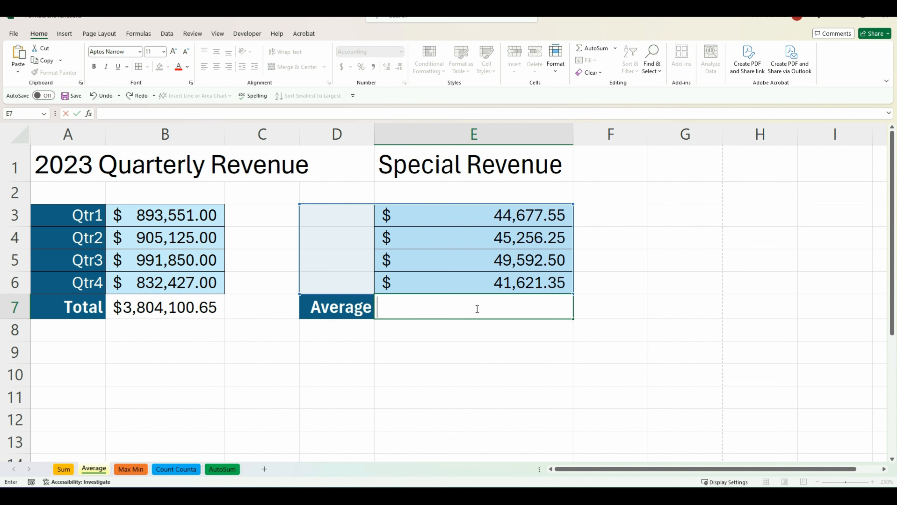
{"action": "type", "text": "=Avera"}
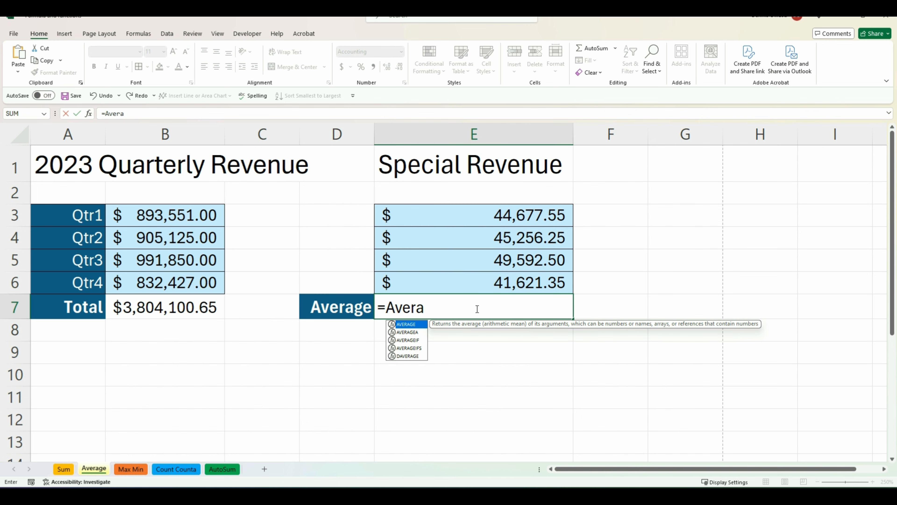
{"action": "key", "text": "Tab"}
{"action": "left_click_drag", "start_coordinate": [499, 215], "coordinate": [499, 275]}
{"action": "type", "text": ")"}
{"action": "key", "text": "Return"}
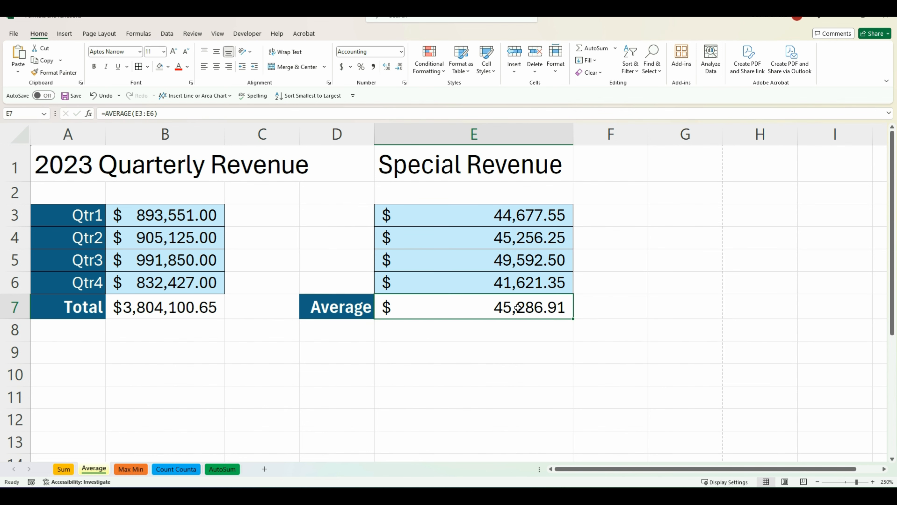
Enter the sample letters s, d, f and g in cells D3 to D6 beside the special revenue values.
{"action": "left_click", "coordinate": [337, 217]}
{"action": "type", "text": "s"}
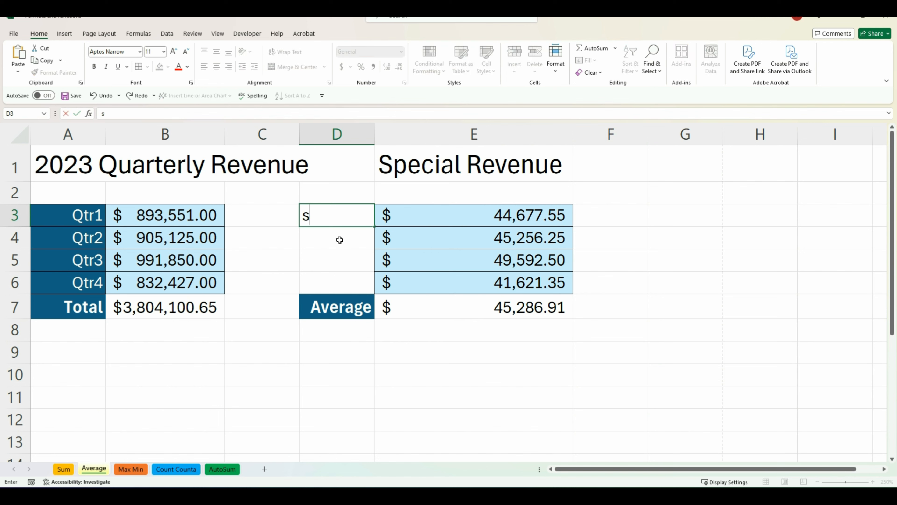
{"action": "key", "text": "Return"}
{"action": "type", "text": "d"}
{"action": "key", "text": "Return"}
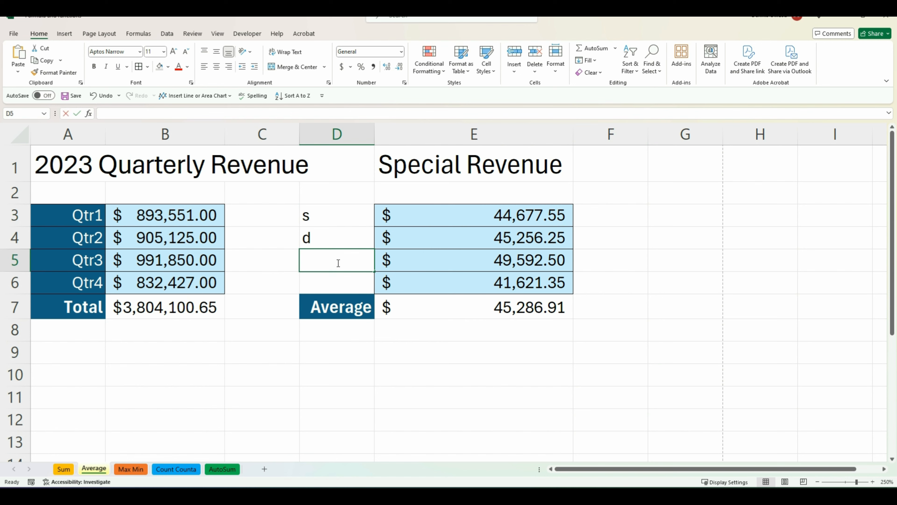
{"action": "type", "text": "f"}
{"action": "key", "text": "Return"}
{"action": "type", "text": "g"}
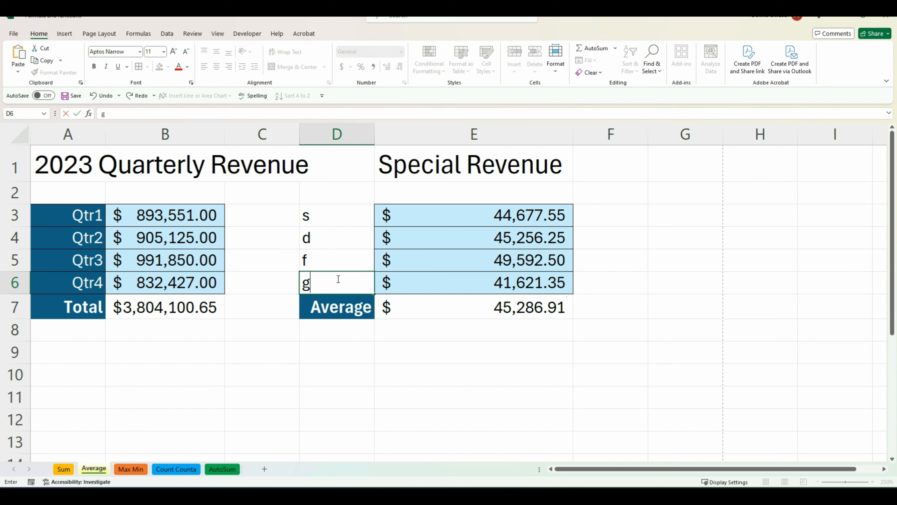
Replace the average in E7 with one that also includes the neighbouring text column: =AVERAGE(D3:E6).
{"action": "left_click", "coordinate": [467, 313]}
{"action": "key", "text": "BackSpace"}
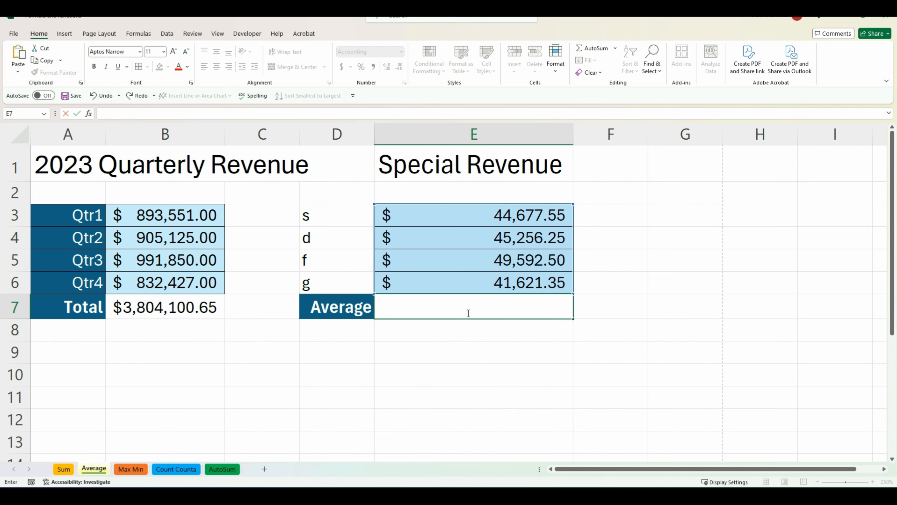
{"action": "type", "text": "=Aver"}
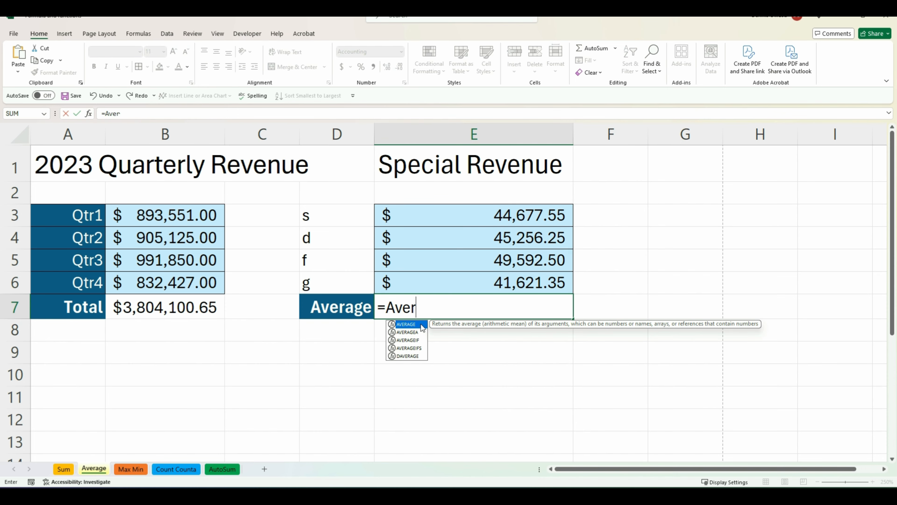
{"action": "double_click", "coordinate": [423, 328]}
{"action": "left_click_drag", "start_coordinate": [311, 217], "coordinate": [473, 277]}
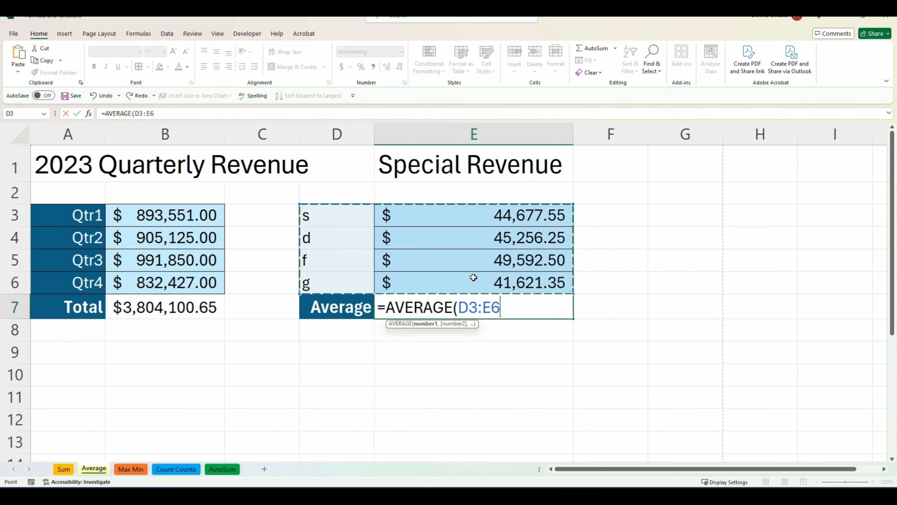
{"action": "type", "text": ")"}
{"action": "key", "text": "Return"}
Delete the sample letters from cells D3 to D6.
{"action": "left_click", "coordinate": [339, 214]}
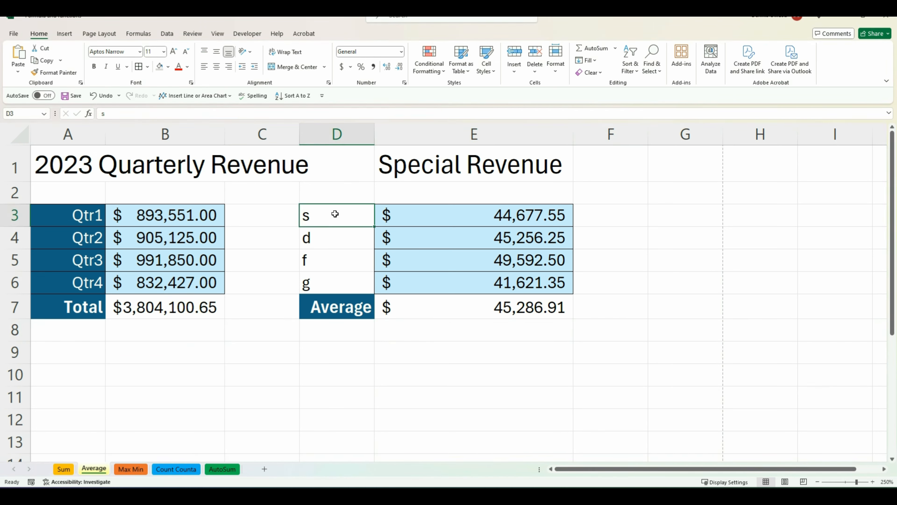
{"action": "key", "text": "BackSpace"}
{"action": "left_click", "coordinate": [337, 242]}
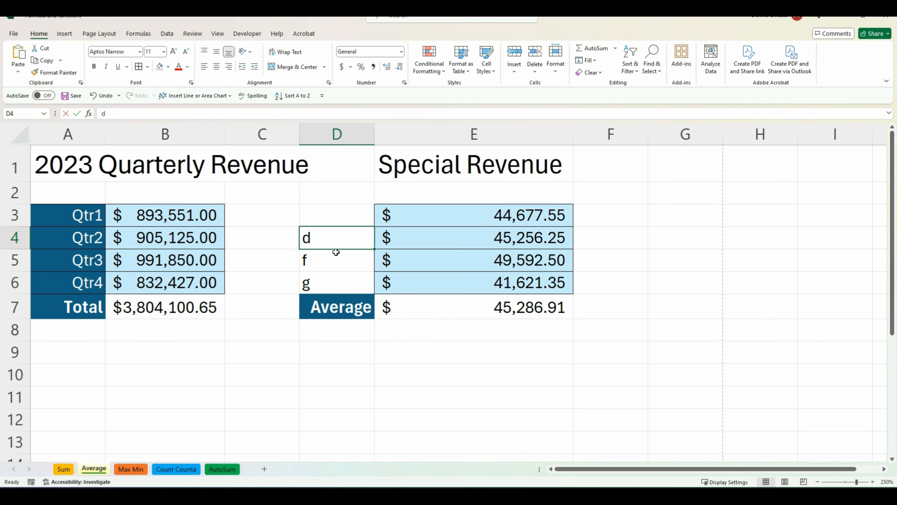
{"action": "key", "text": "BackSpace"}
{"action": "left_click", "coordinate": [333, 261]}
{"action": "double_click", "coordinate": [332, 261]}
{"action": "key", "text": "BackSpace"}
{"action": "left_click", "coordinate": [331, 282]}
{"action": "key", "text": "BackSpace"}
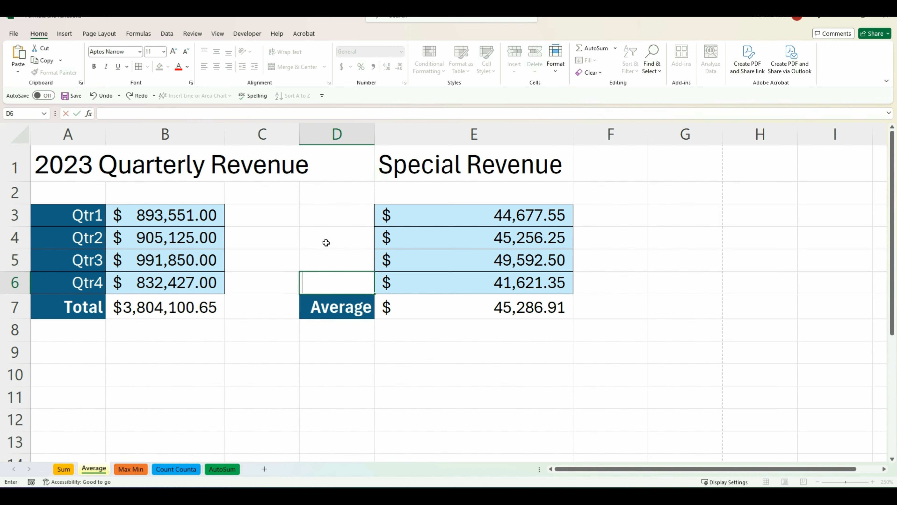
Enter 0 in each of the cells D3 to D6 and select the average in E7.
{"action": "left_click", "coordinate": [324, 221]}
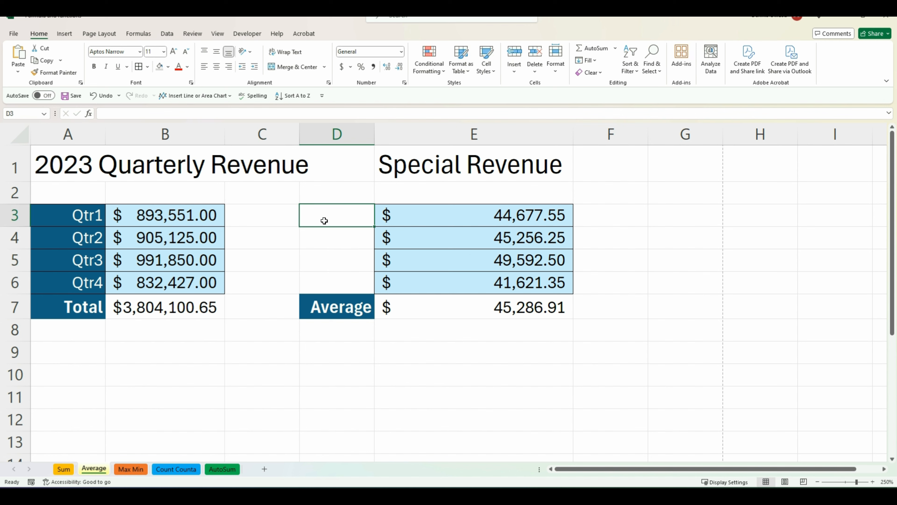
{"action": "type", "text": "0"}
{"action": "left_click", "coordinate": [326, 240]}
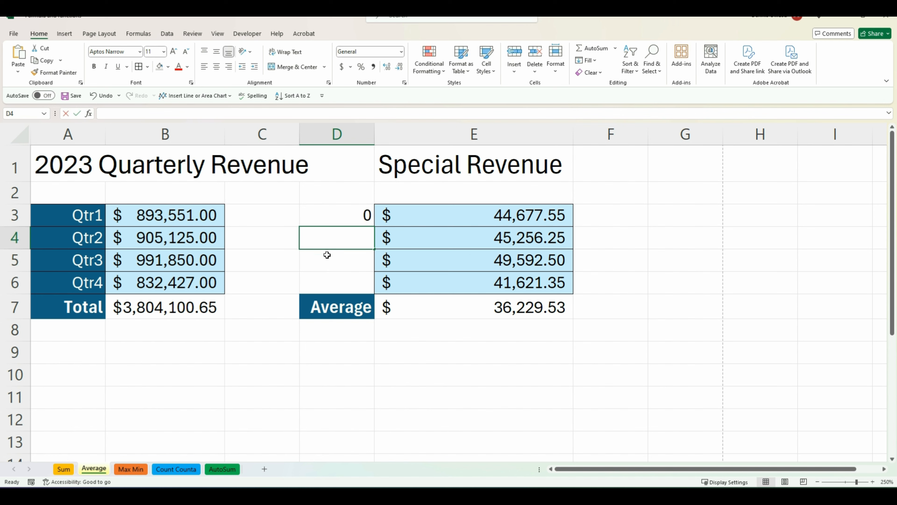
{"action": "type", "text": "0"}
{"action": "left_click", "coordinate": [326, 263]}
{"action": "type", "text": "0"}
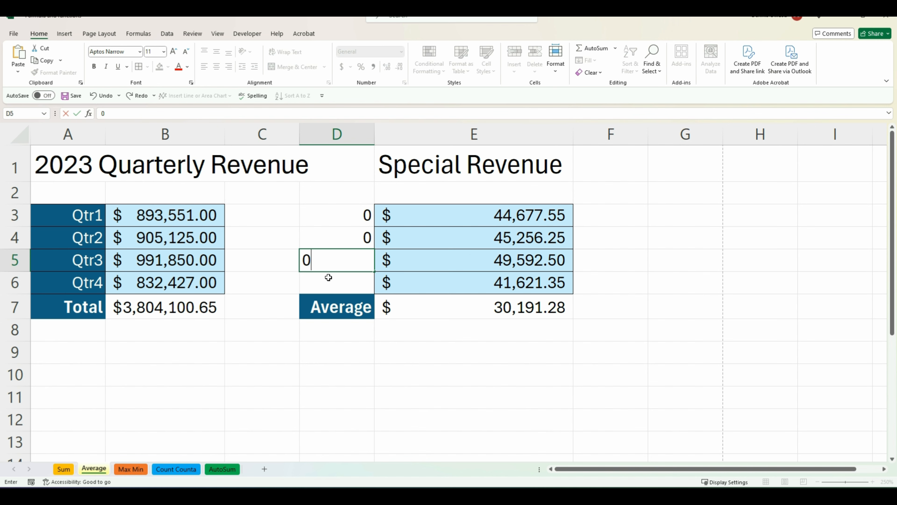
{"action": "left_click", "coordinate": [330, 279]}
{"action": "type", "text": "0"}
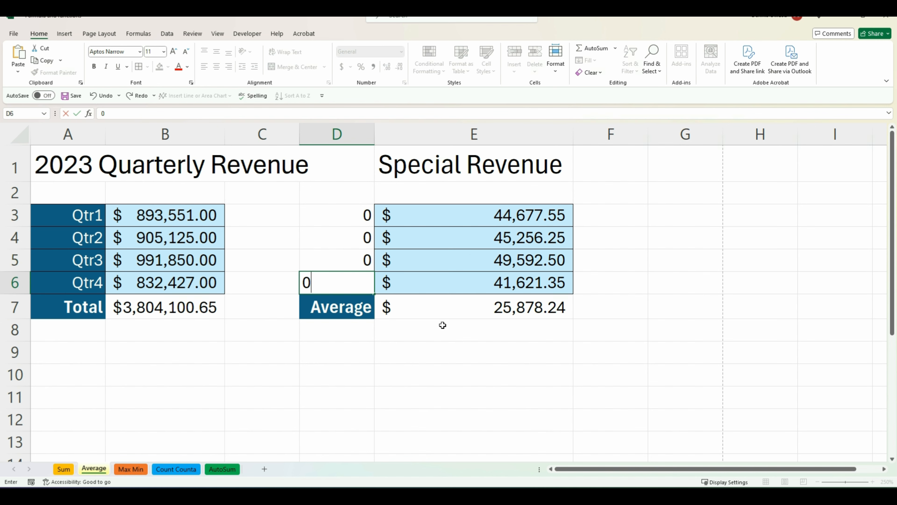
{"action": "left_click", "coordinate": [457, 312]}
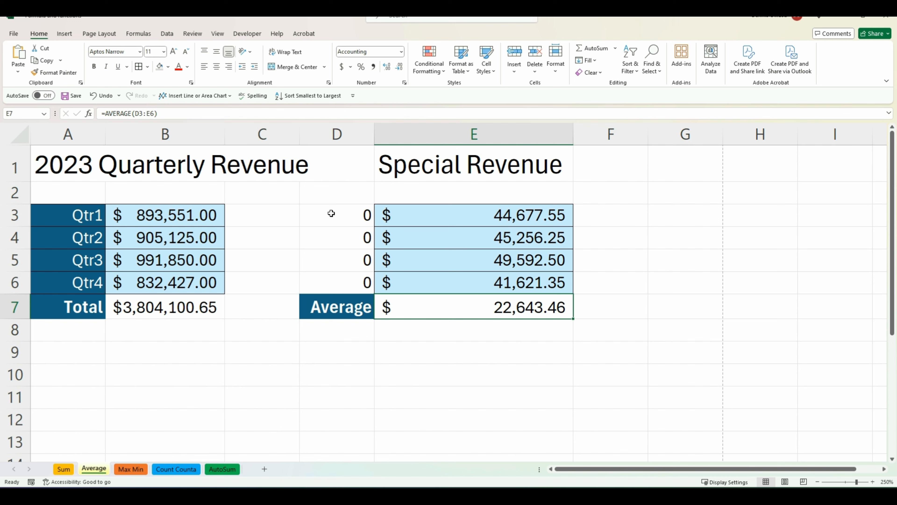
Clear the zeros from cells D3 to D6.
{"action": "left_click", "coordinate": [341, 284]}
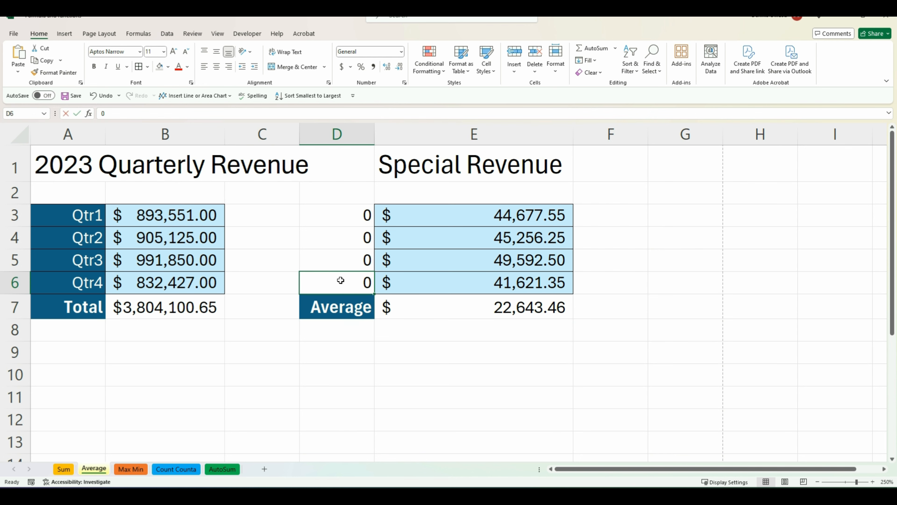
{"action": "key", "text": "BackSpace"}
{"action": "left_click", "coordinate": [337, 266]}
{"action": "key", "text": "BackSpace"}
{"action": "key", "text": "BackSpace"}
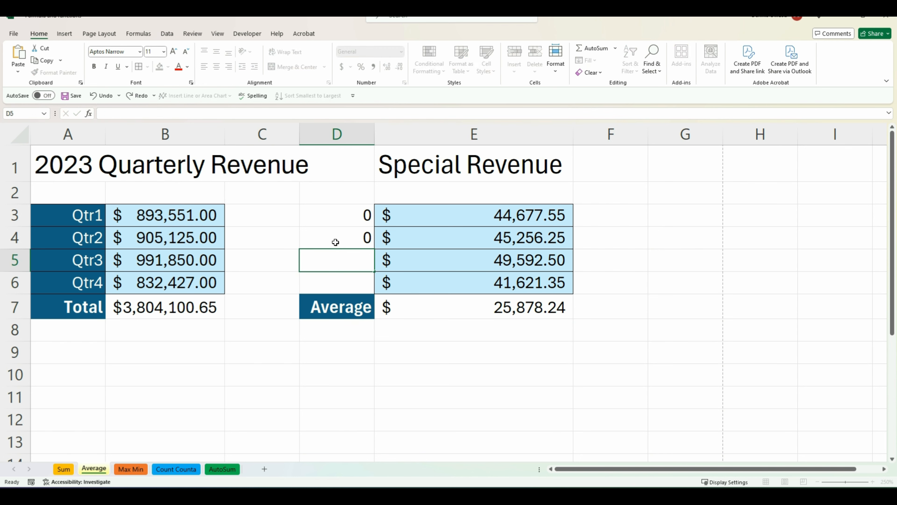
{"action": "left_click", "coordinate": [335, 241]}
{"action": "key", "text": "BackSpace"}
{"action": "left_click", "coordinate": [330, 216]}
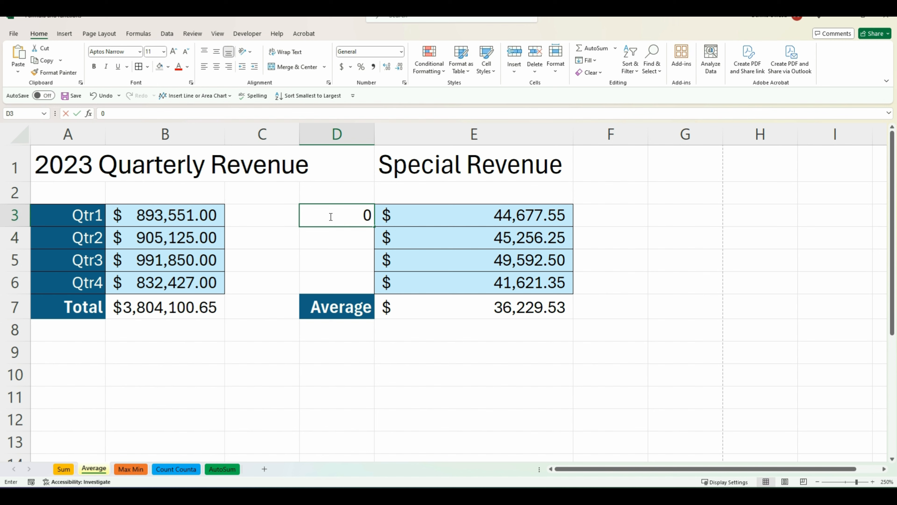
{"action": "key", "text": "BackSpace"}
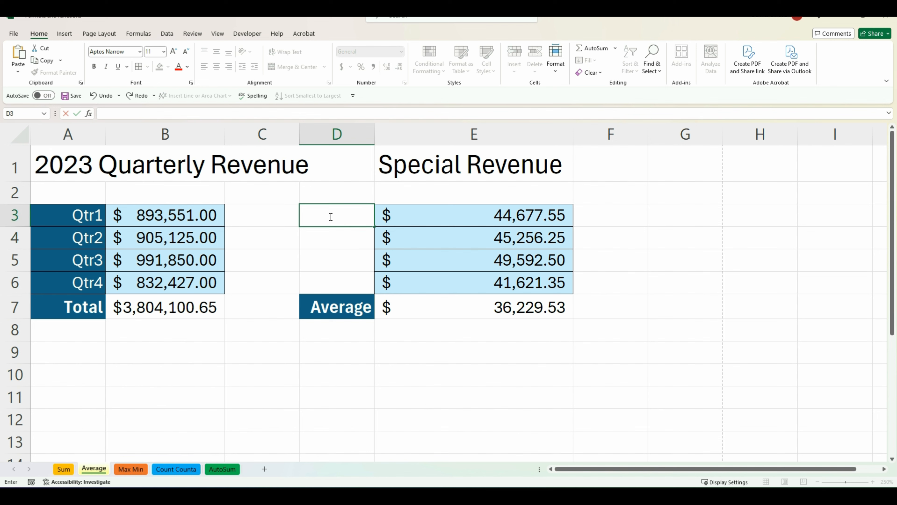
{"action": "left_click", "coordinate": [410, 325]}
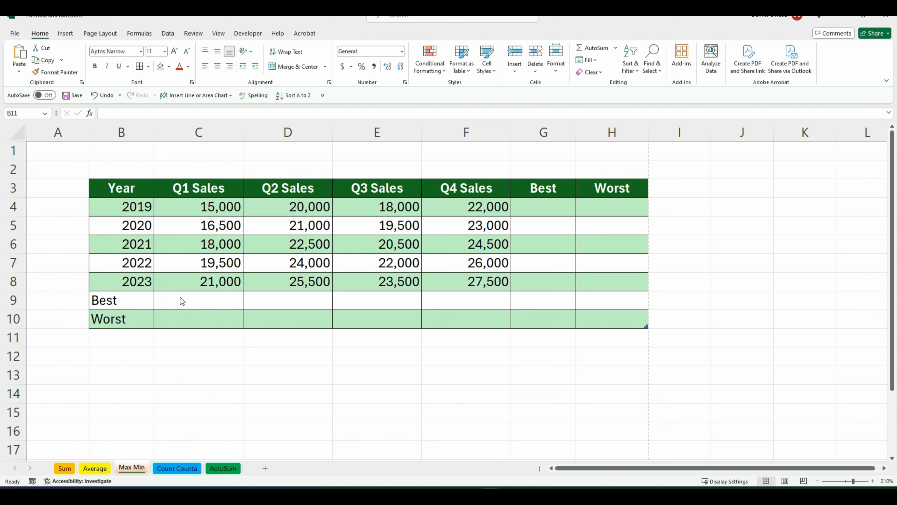
Enter =MAX(C4:C8) in C9 to find the best Q1 sales figure, and select that cell again.
{"action": "key", "text": "Right"}
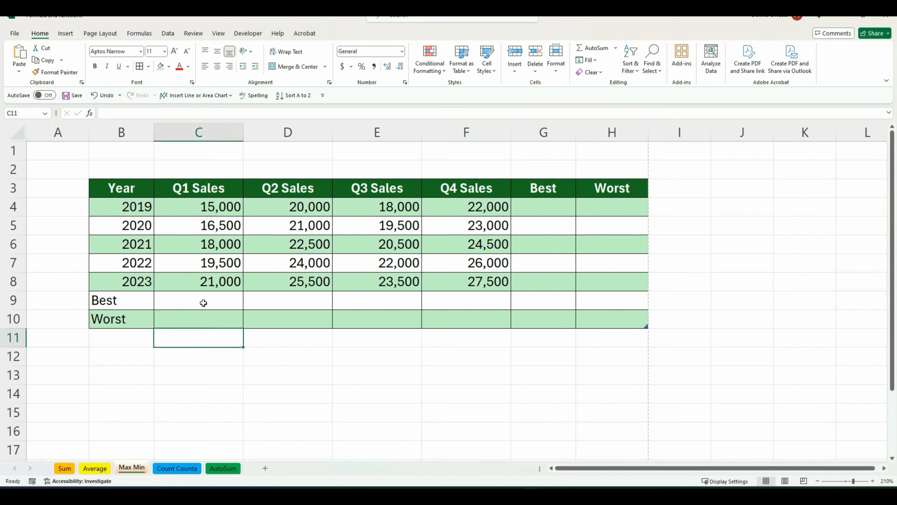
{"action": "left_click", "coordinate": [204, 303]}
{"action": "type", "text": "="}
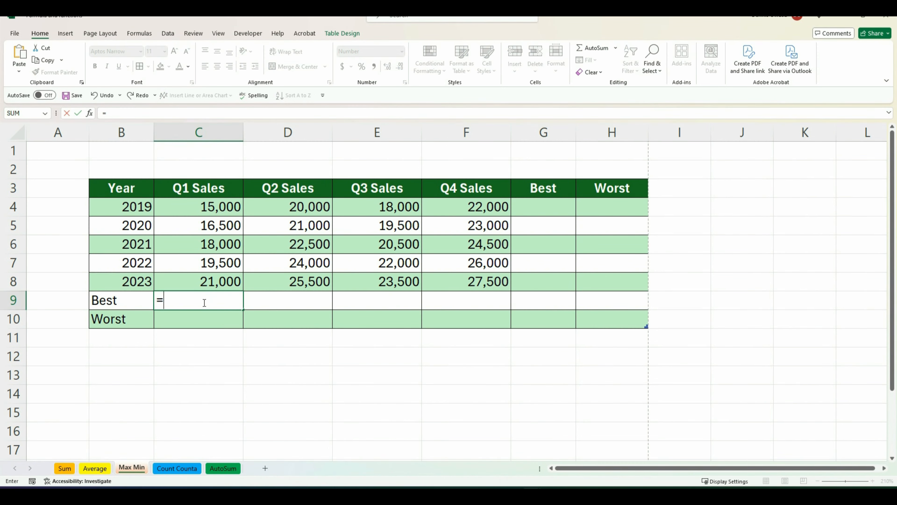
{"action": "type", "text": "mA"}
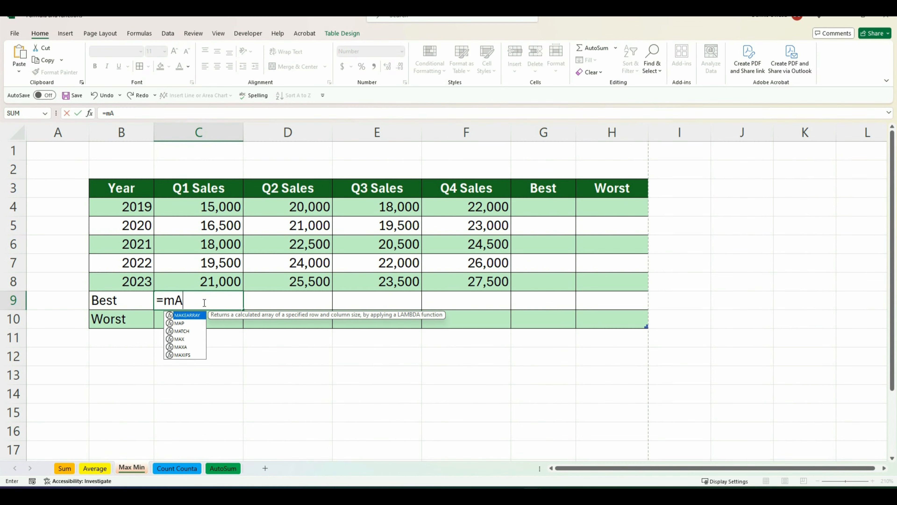
{"action": "double_click", "coordinate": [179, 338]}
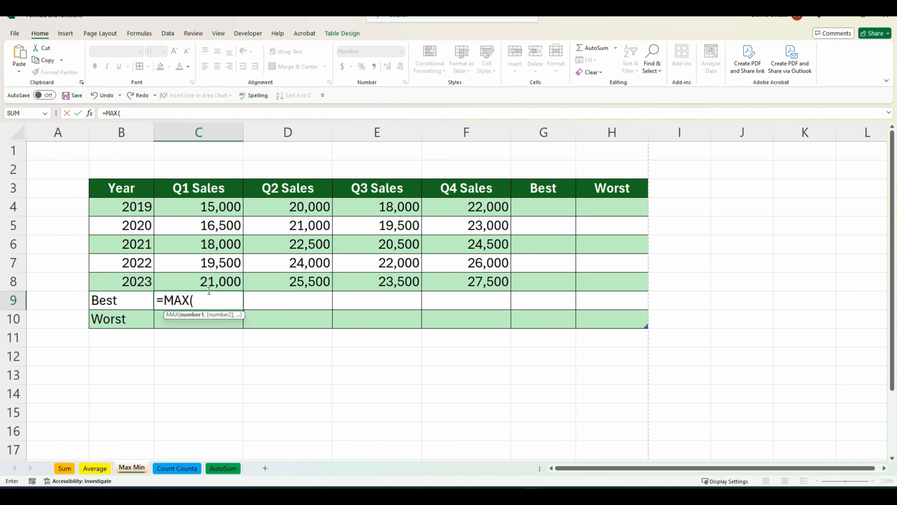
{"action": "left_click_drag", "start_coordinate": [213, 210], "coordinate": [221, 278]}
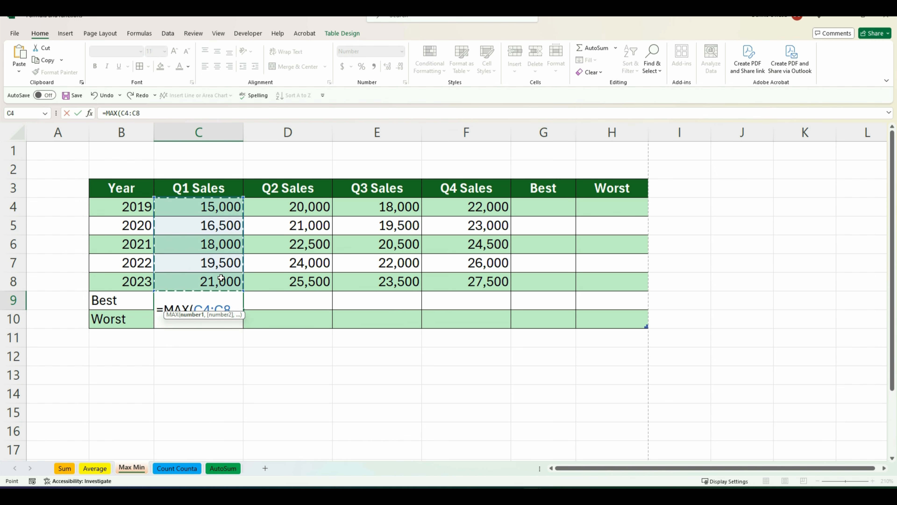
{"action": "type", "text": ")"}
{"action": "key", "text": "Return"}
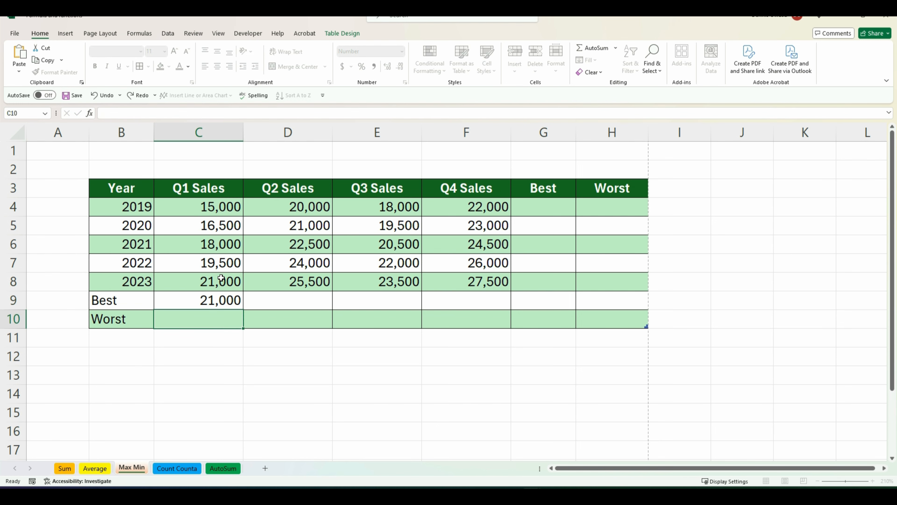
{"action": "left_click", "coordinate": [207, 299]}
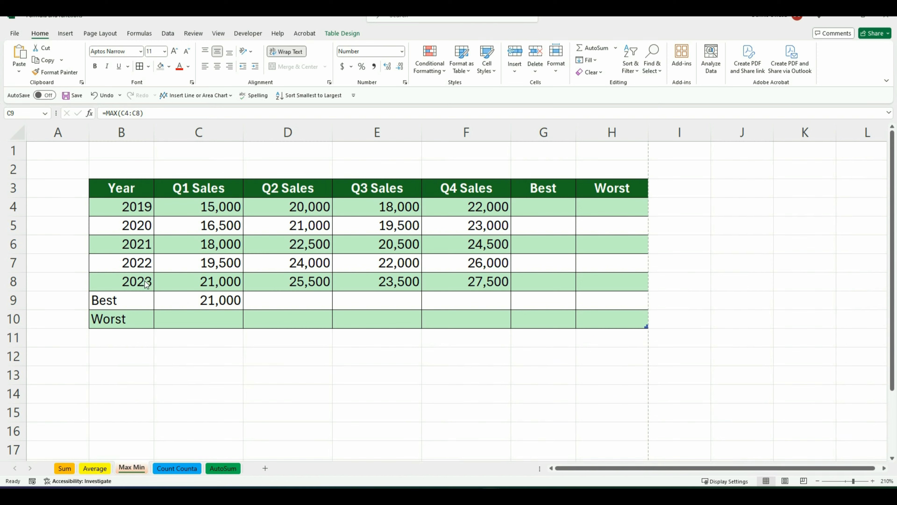
Enter =MIN(C4:C8) in C10 to find the worst Q1 sales figure.
{"action": "left_click", "coordinate": [191, 317]}
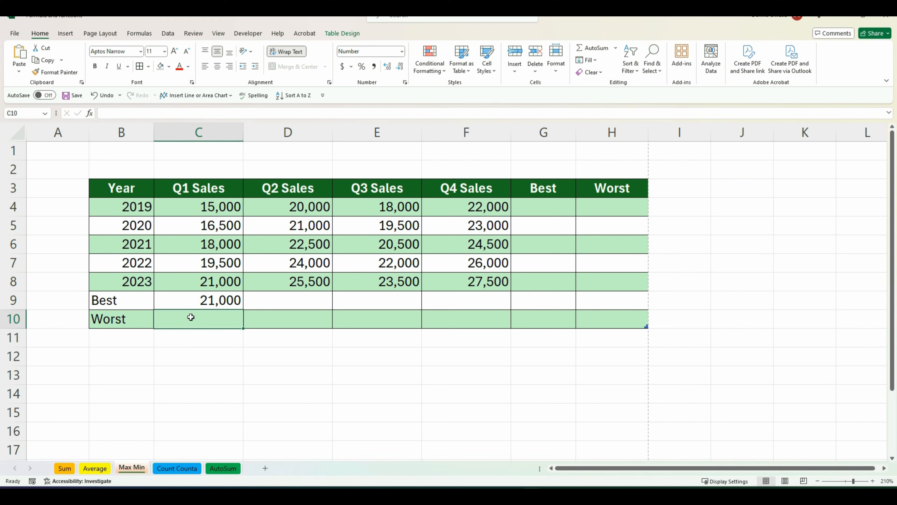
{"action": "type", "text": "=min"}
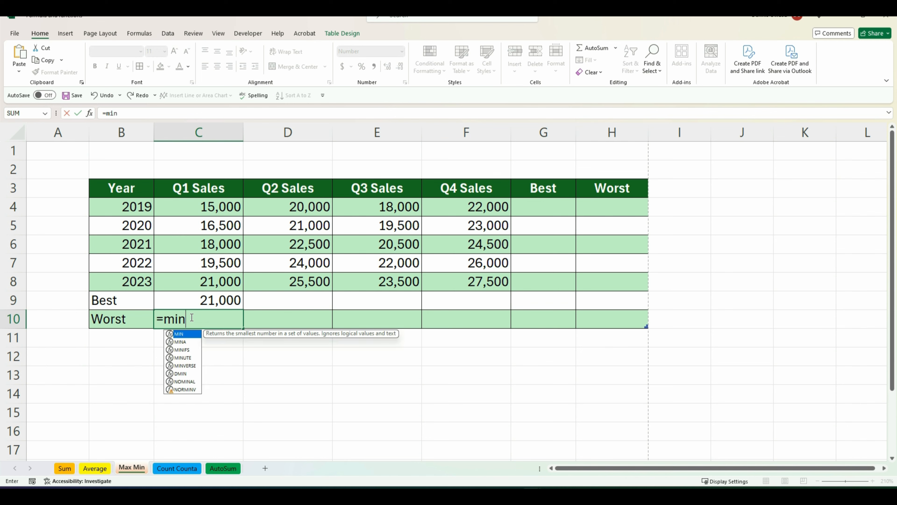
{"action": "double_click", "coordinate": [193, 334]}
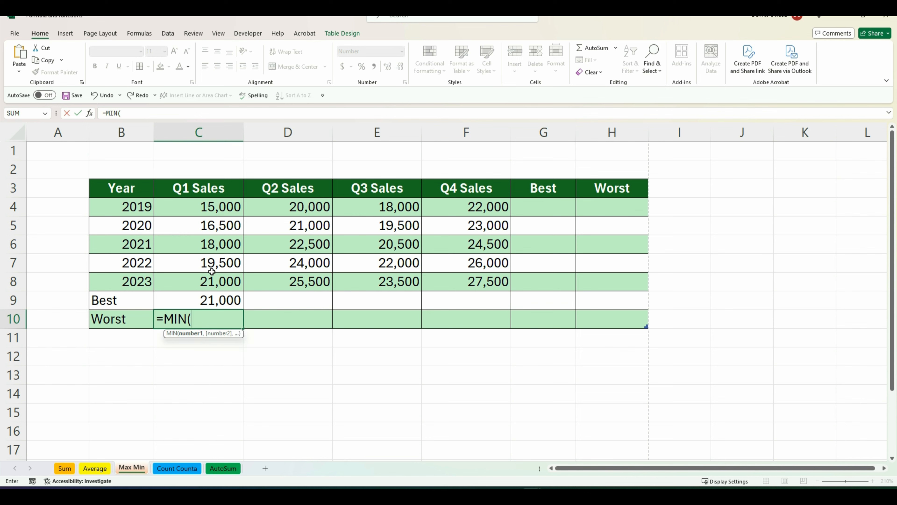
{"action": "left_click_drag", "start_coordinate": [219, 207], "coordinate": [218, 279]}
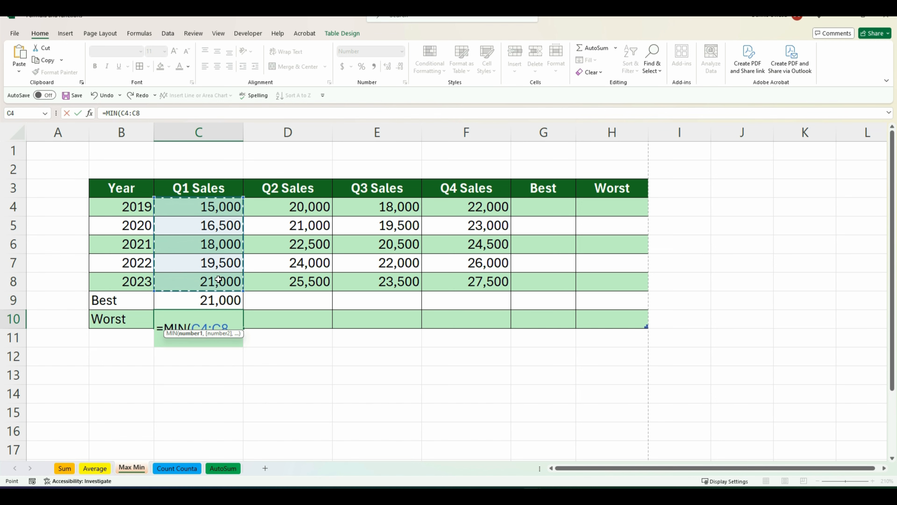
{"action": "type", "text": ")"}
{"action": "key", "text": "Return"}
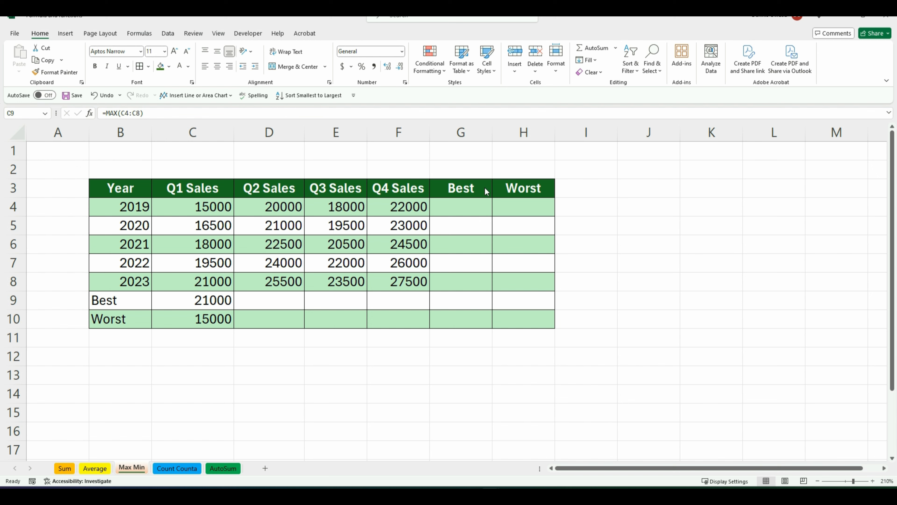
Enter =MAX(C4:F4) in G4 to find the best quarter of 2019.
{"action": "left_click", "coordinate": [471, 207]}
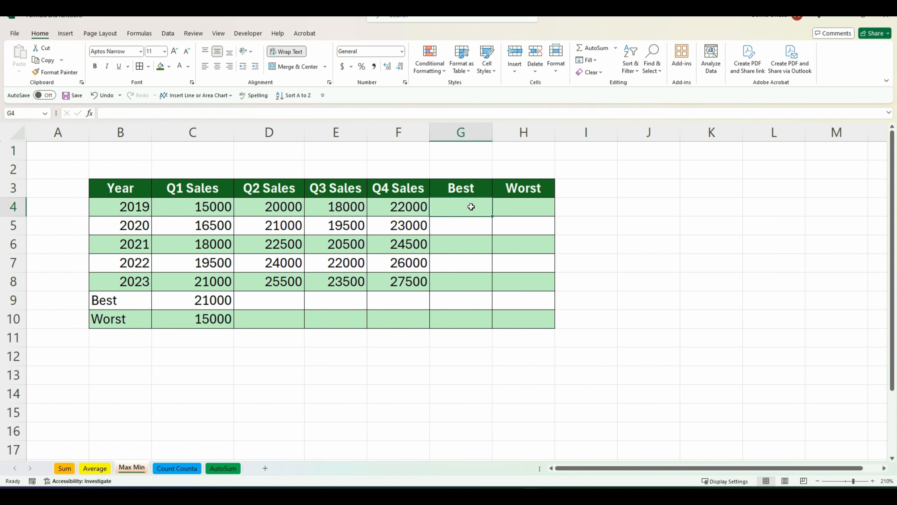
{"action": "type", "text": "=max"}
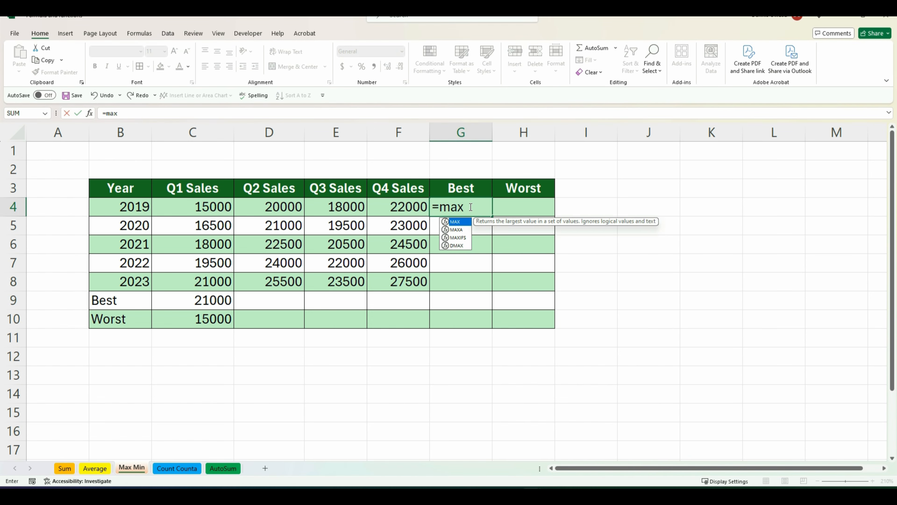
{"action": "key", "text": "Tab"}
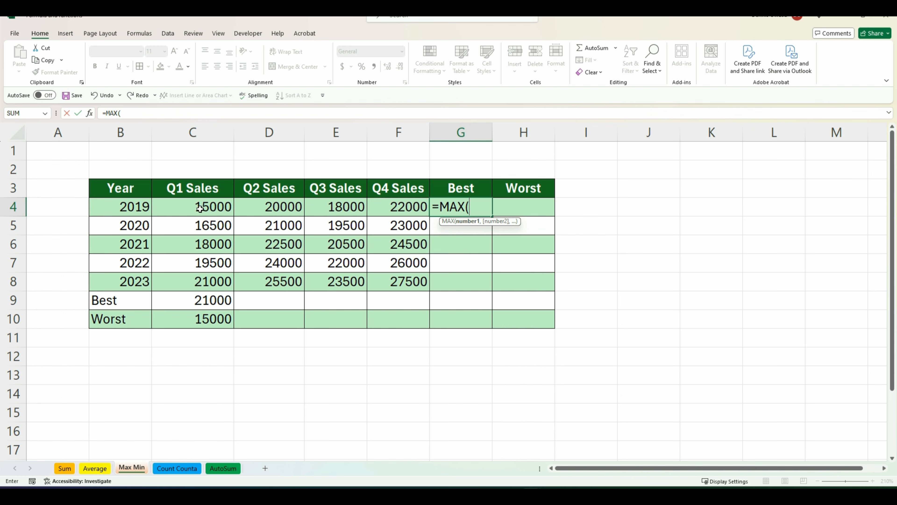
{"action": "left_click_drag", "start_coordinate": [200, 208], "coordinate": [375, 206]}
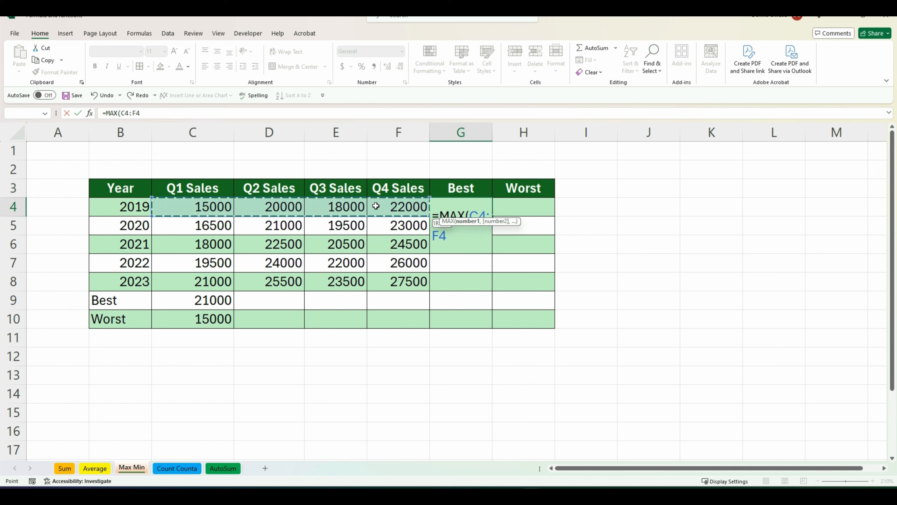
{"action": "type", "text": ")"}
{"action": "key", "text": "Return"}
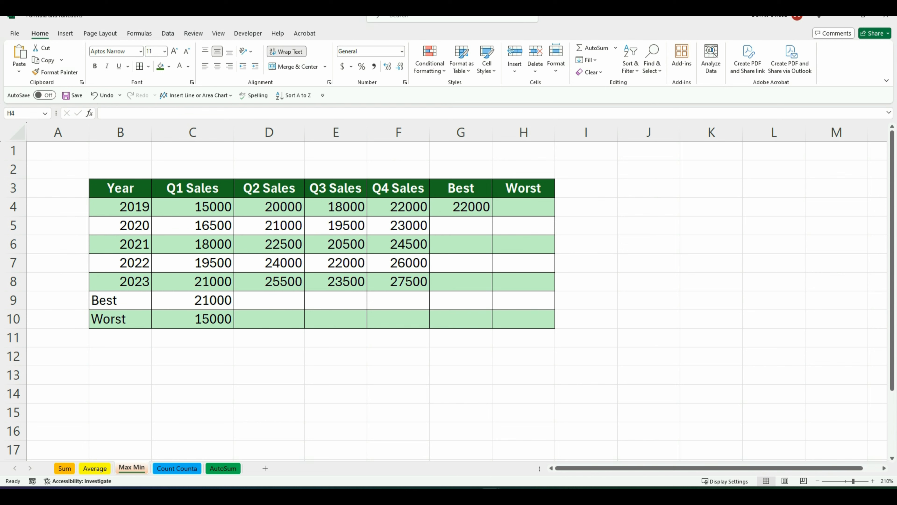
Enter =MIN(C4:F4) in H4 to find the worst quarter of 2019.
{"action": "left_click", "coordinate": [527, 204]}
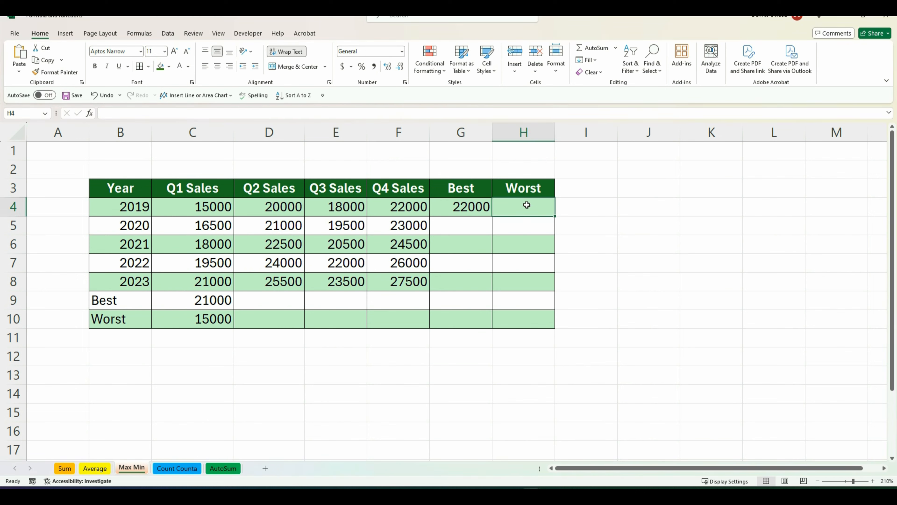
{"action": "type", "text": "=mi"}
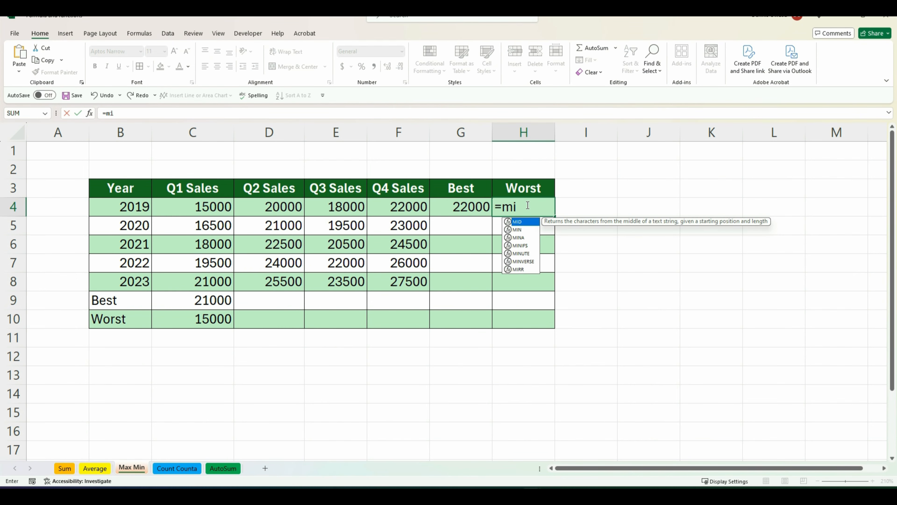
{"action": "double_click", "coordinate": [534, 230]}
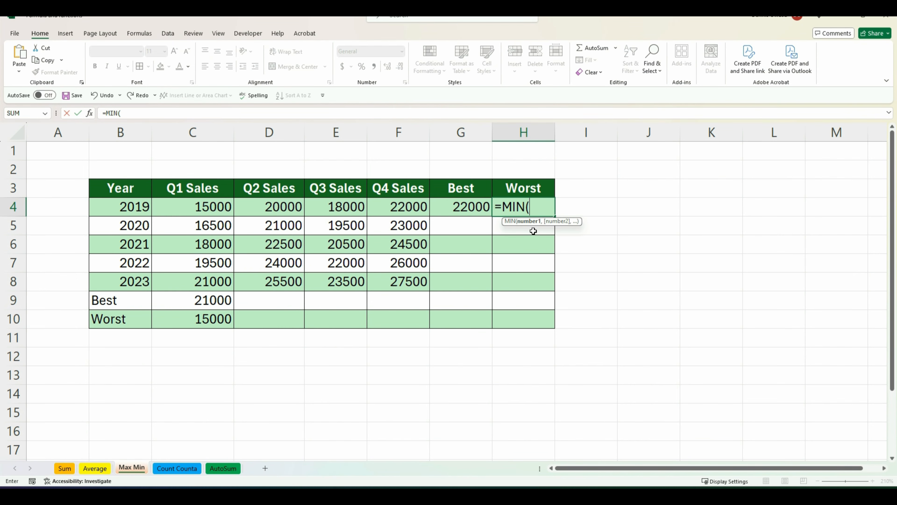
{"action": "left_click_drag", "start_coordinate": [214, 208], "coordinate": [384, 208]}
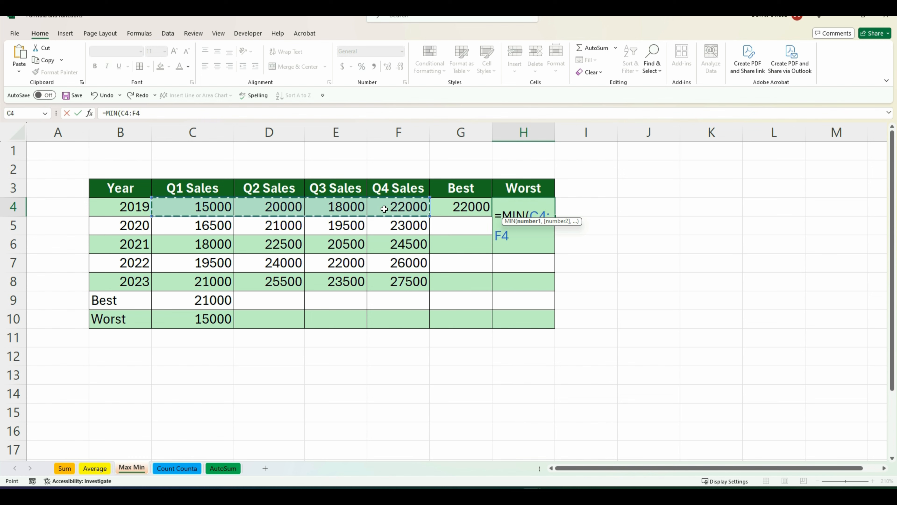
{"action": "type", "text": ")"}
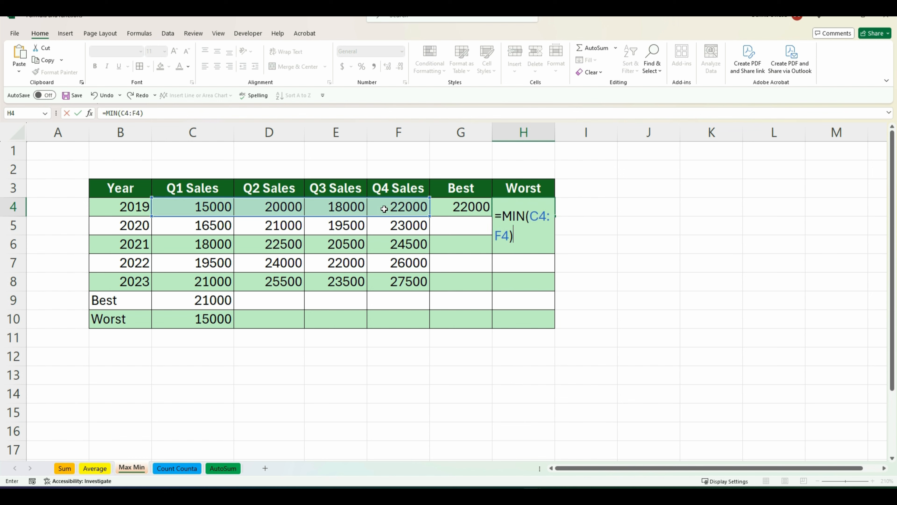
{"action": "key", "text": "Return"}
Ignore the formula error flagged on the 2019 Worst value in H4.
{"action": "left_click", "coordinate": [513, 205]}
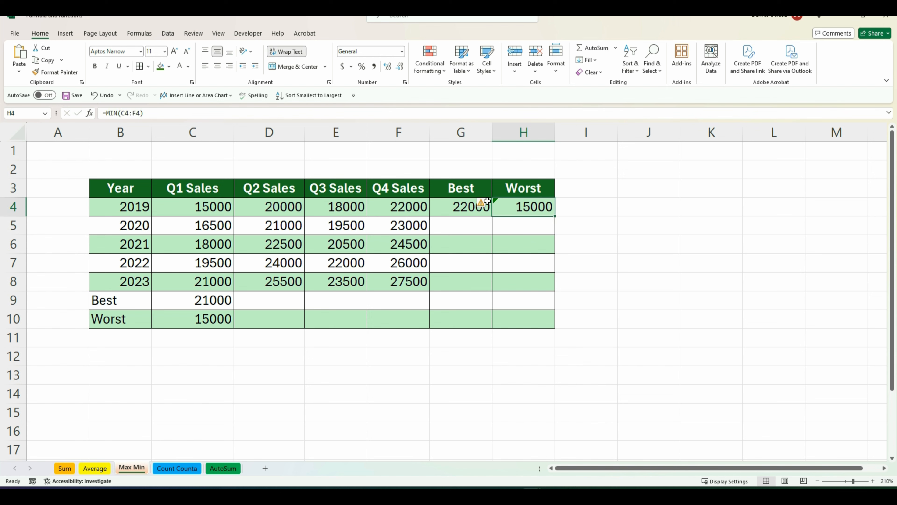
{"action": "left_click", "coordinate": [487, 203]}
{"action": "left_click", "coordinate": [494, 252]}
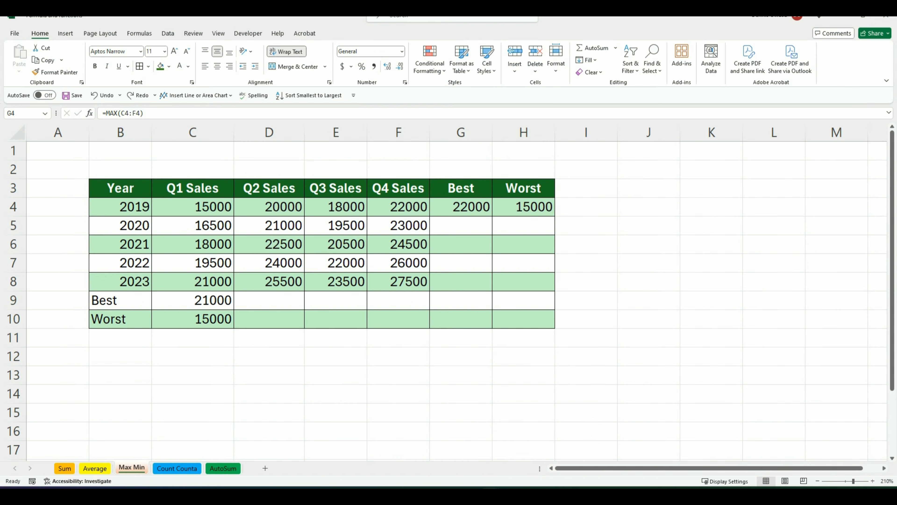
Fill the 2019 Best and Worst formulas in G4 and H4 down through row 8.
{"action": "left_click", "coordinate": [462, 208]}
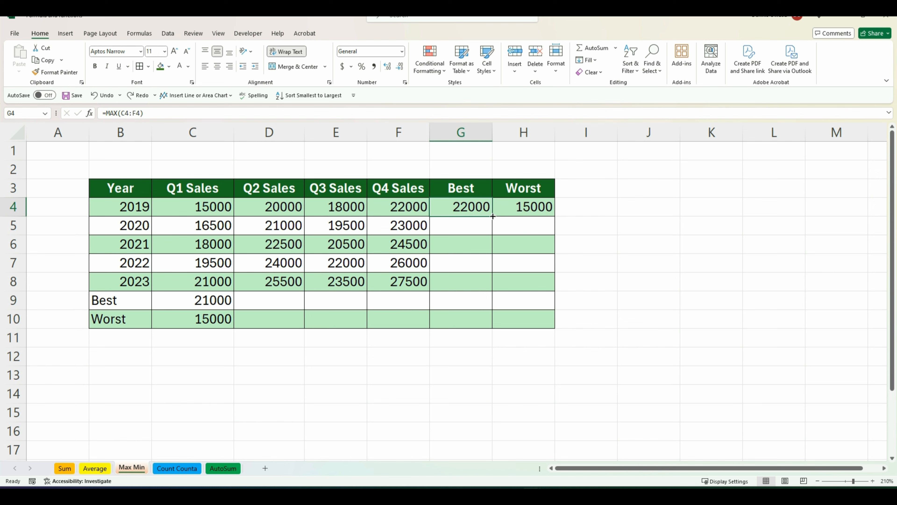
{"action": "left_click_drag", "start_coordinate": [493, 216], "coordinate": [490, 283]}
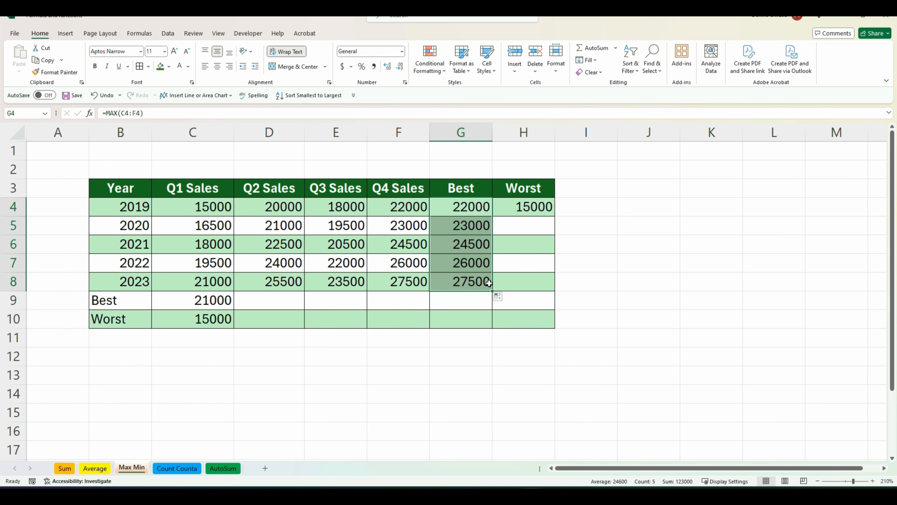
{"action": "left_click", "coordinate": [524, 211]}
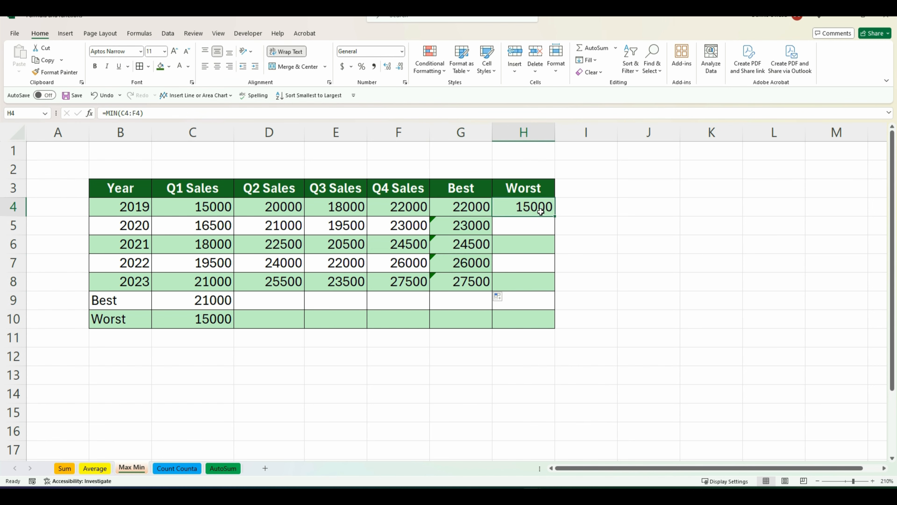
{"action": "left_click_drag", "start_coordinate": [556, 216], "coordinate": [548, 284]}
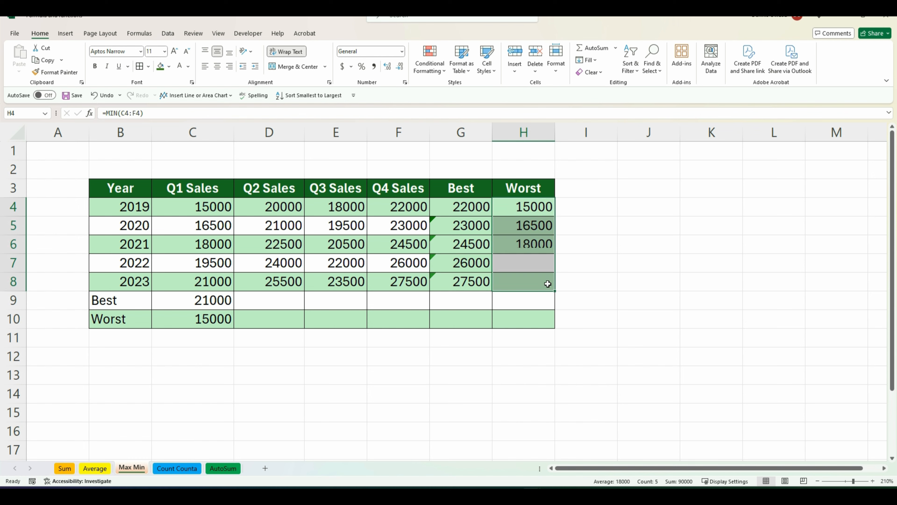
Fill the Q1 Best and Worst formulas in C9 and C10 across to column F.
{"action": "left_click", "coordinate": [213, 307]}
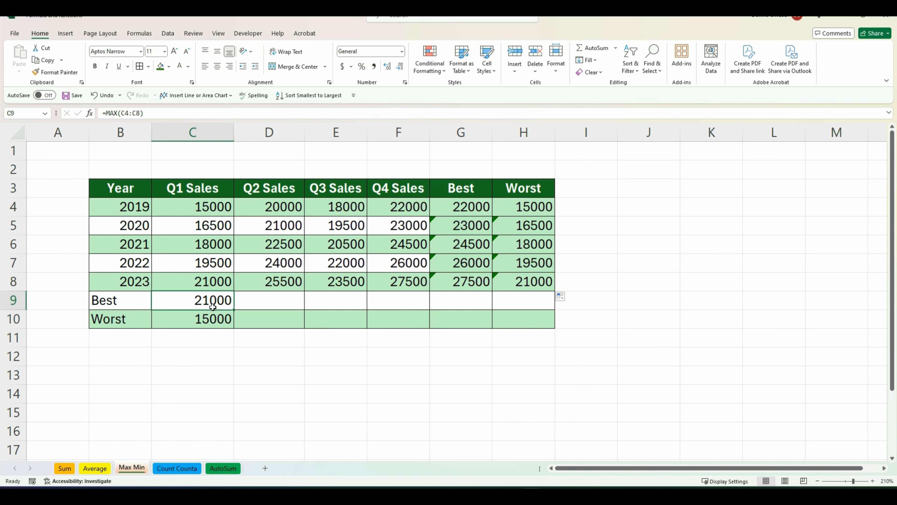
{"action": "left_click_drag", "start_coordinate": [235, 310], "coordinate": [411, 307]}
{"action": "left_click", "coordinate": [211, 318]}
{"action": "left_click_drag", "start_coordinate": [232, 327], "coordinate": [399, 324]}
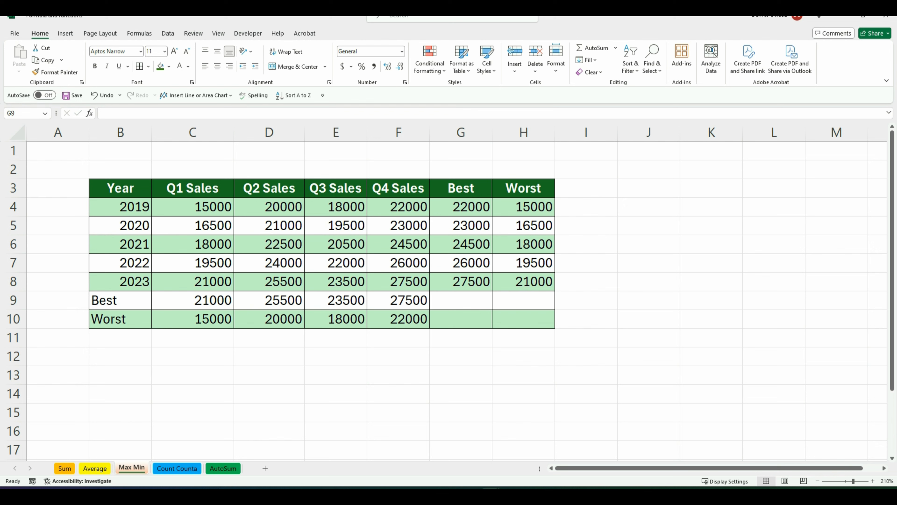
Enter =MAX(C4:F8) in G9 to find the best sales value across all years and quarters.
{"action": "left_click", "coordinate": [465, 299]}
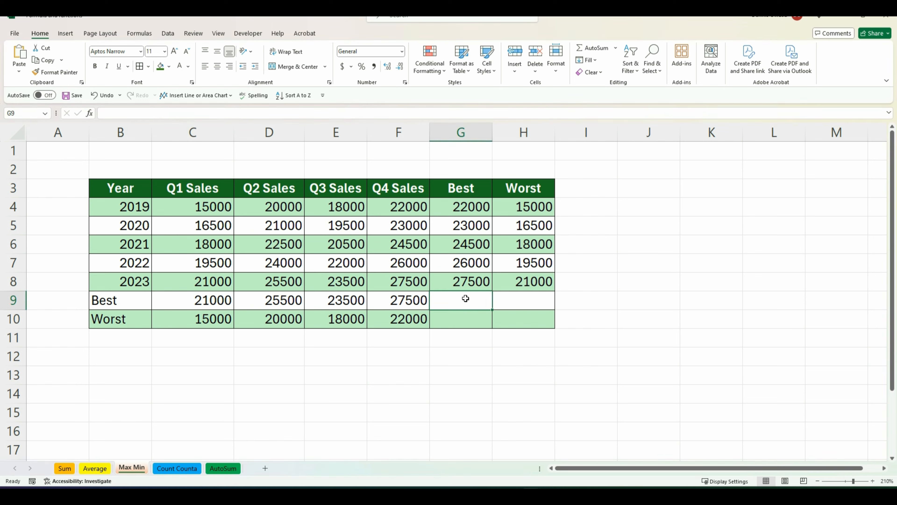
{"action": "type", "text": "="}
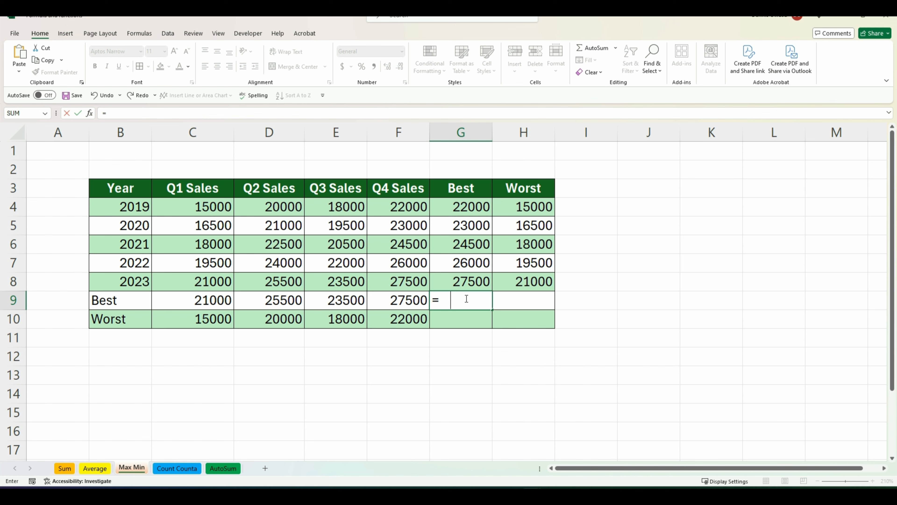
{"action": "type", "text": "max"}
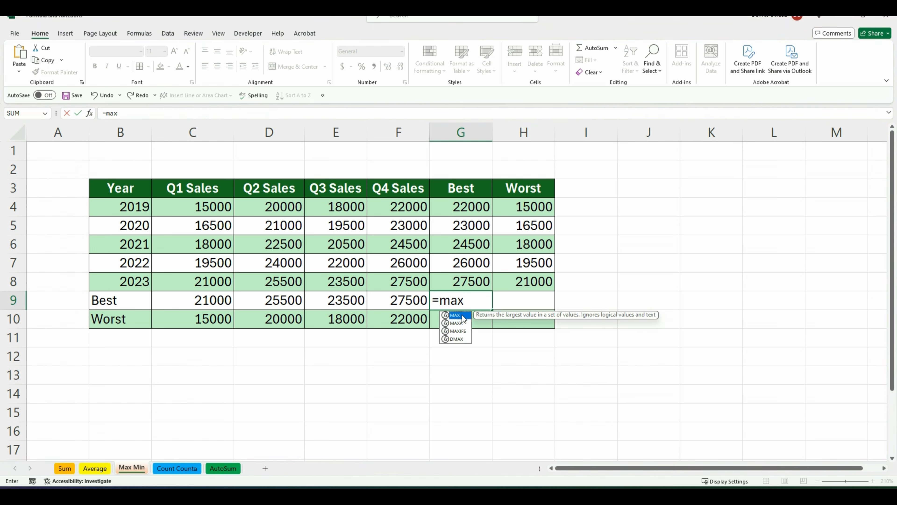
{"action": "double_click", "coordinate": [455, 315]}
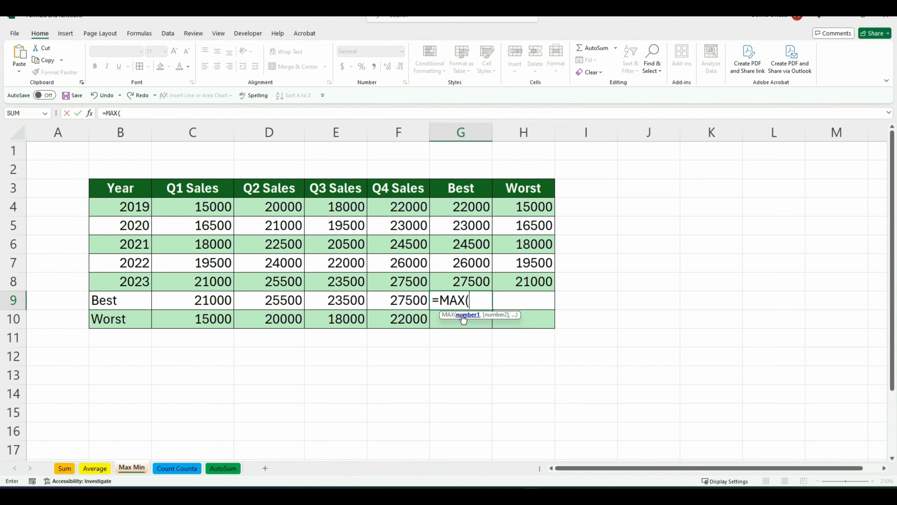
{"action": "left_click", "coordinate": [203, 208]}
{"action": "left_click_drag", "start_coordinate": [240, 224], "coordinate": [381, 286]}
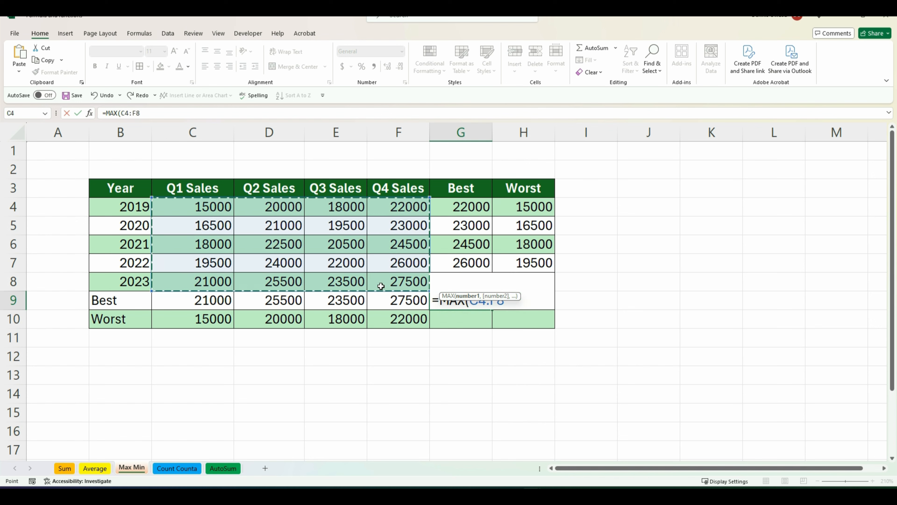
{"action": "type", "text": ")"}
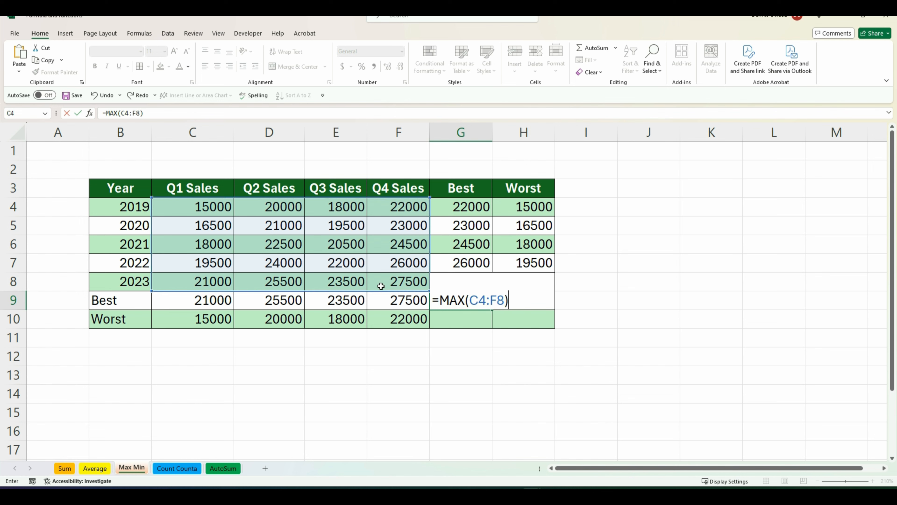
{"action": "key", "text": "Return"}
{"action": "left_click", "coordinate": [458, 298]}
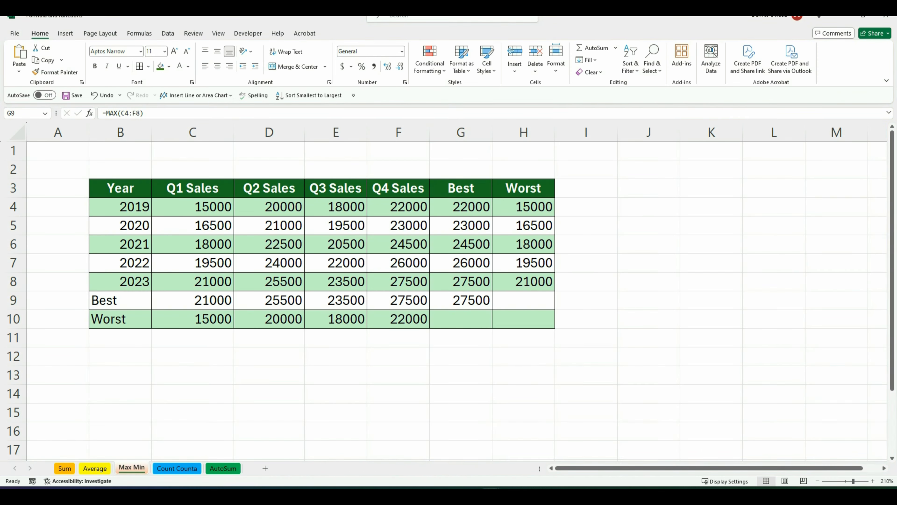
Enter =MIN(C4:F8) in H10 to find the worst sales value across all years and quarters.
{"action": "left_click", "coordinate": [534, 316]}
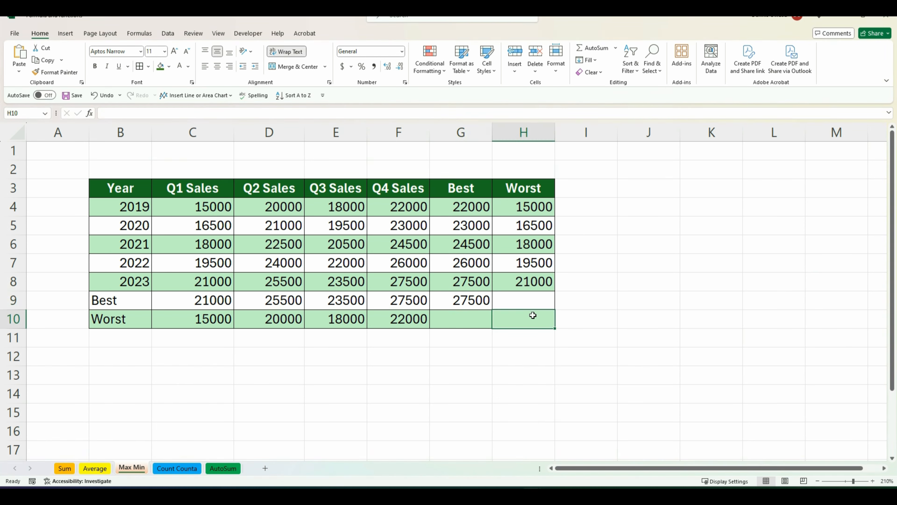
{"action": "type", "text": "=m"}
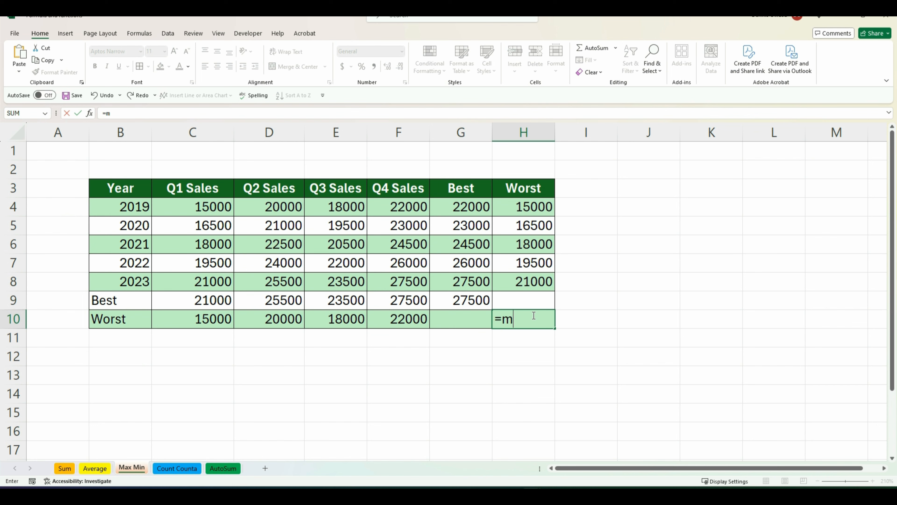
{"action": "type", "text": "in"}
{"action": "double_click", "coordinate": [528, 334]}
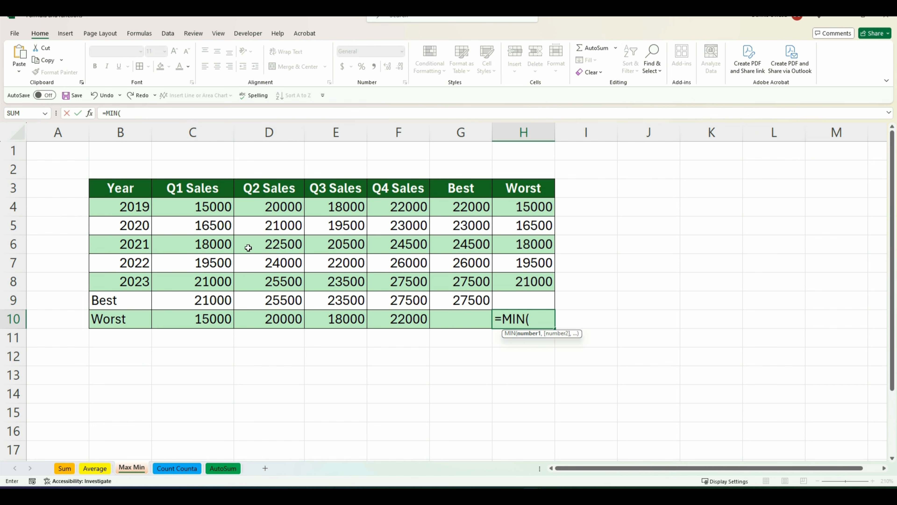
{"action": "left_click_drag", "start_coordinate": [201, 204], "coordinate": [392, 279]}
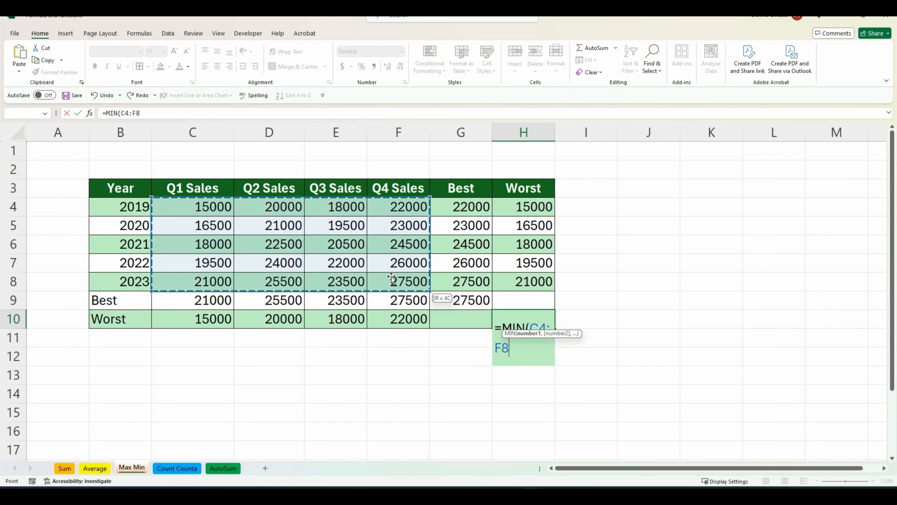
{"action": "type", "text": ")"}
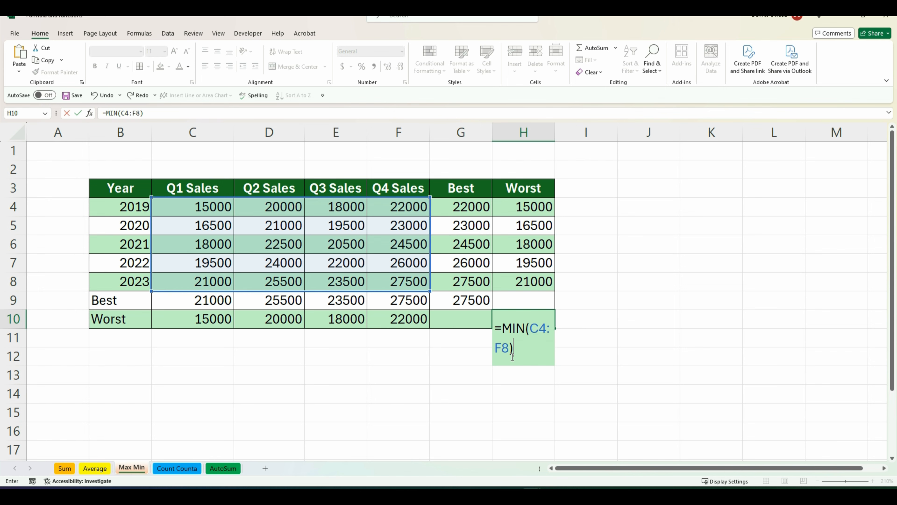
{"action": "key", "text": "Return"}
On the Count Counta sheet, enter =COUNT(B4:B8) in B9 to count the numeric cells of column A's data.
{"action": "key", "text": "ctrl+Page_Down"}
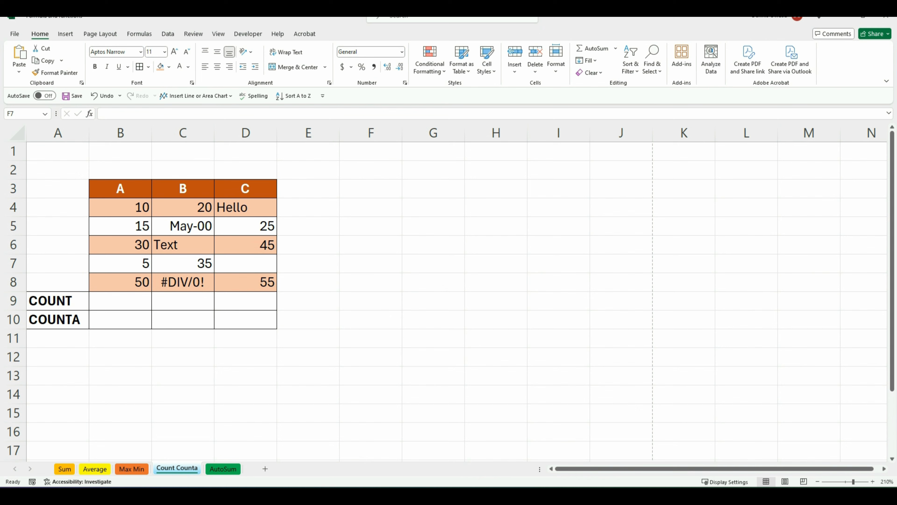
{"action": "left_click", "coordinate": [121, 301]}
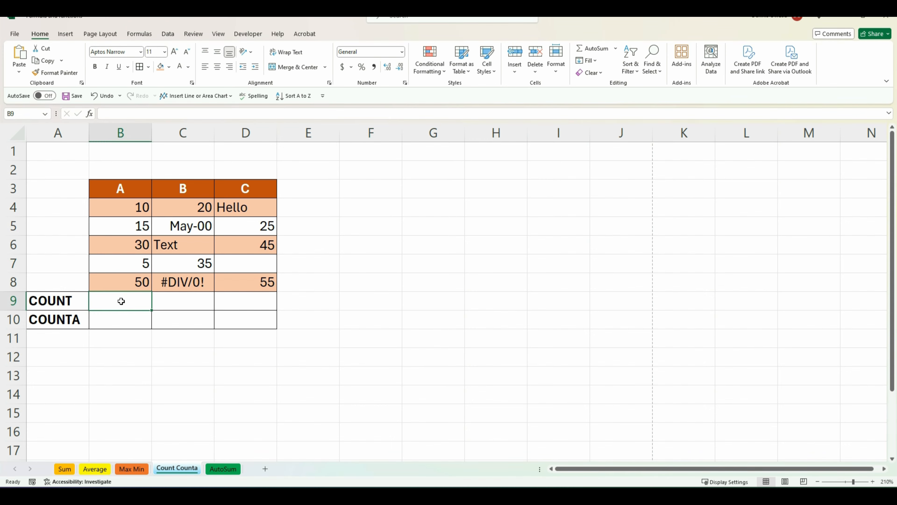
{"action": "type", "text": "="}
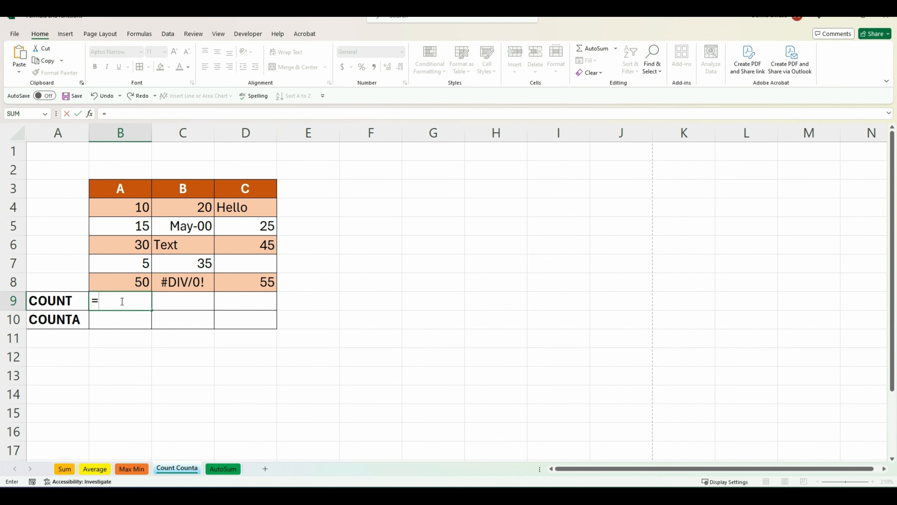
{"action": "type", "text": "coun"}
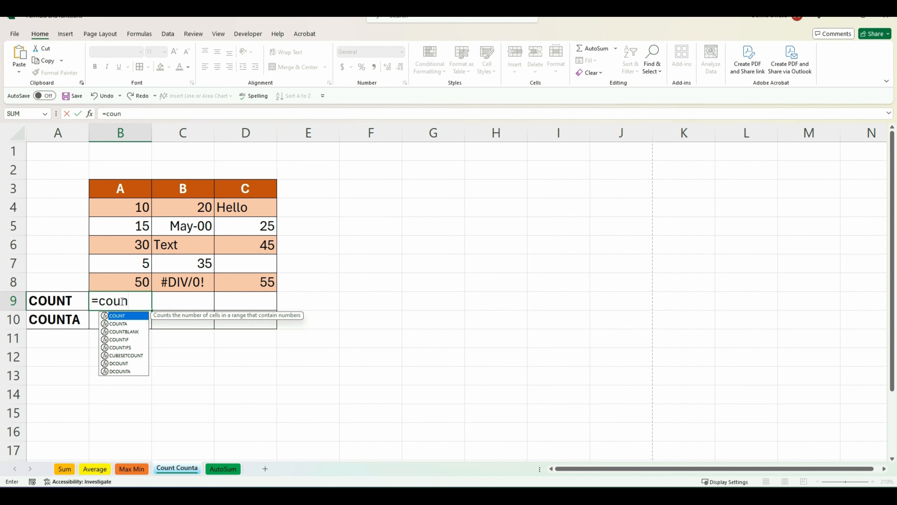
{"action": "double_click", "coordinate": [126, 316]}
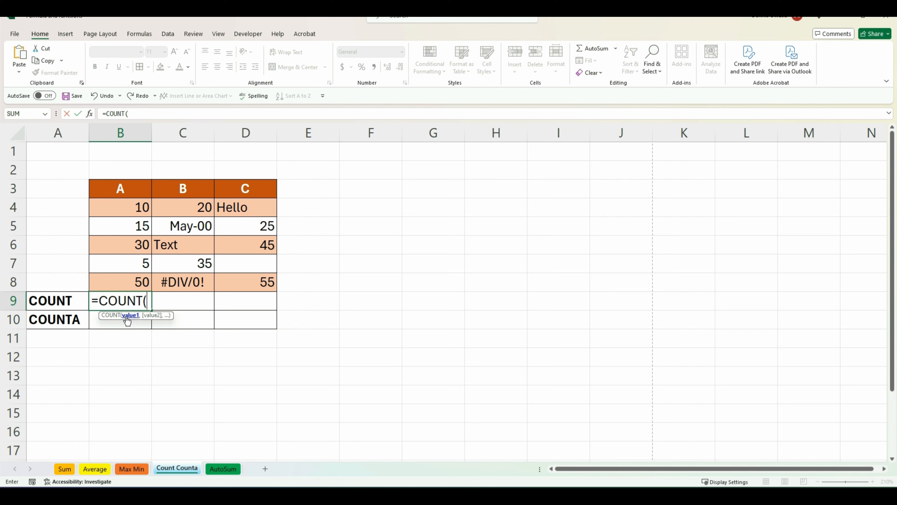
{"action": "left_click", "coordinate": [127, 205]}
{"action": "left_click_drag", "start_coordinate": [129, 218], "coordinate": [130, 277]}
{"action": "type", "text": ")"}
{"action": "key", "text": "Return"}
{"action": "left_click", "coordinate": [125, 300]}
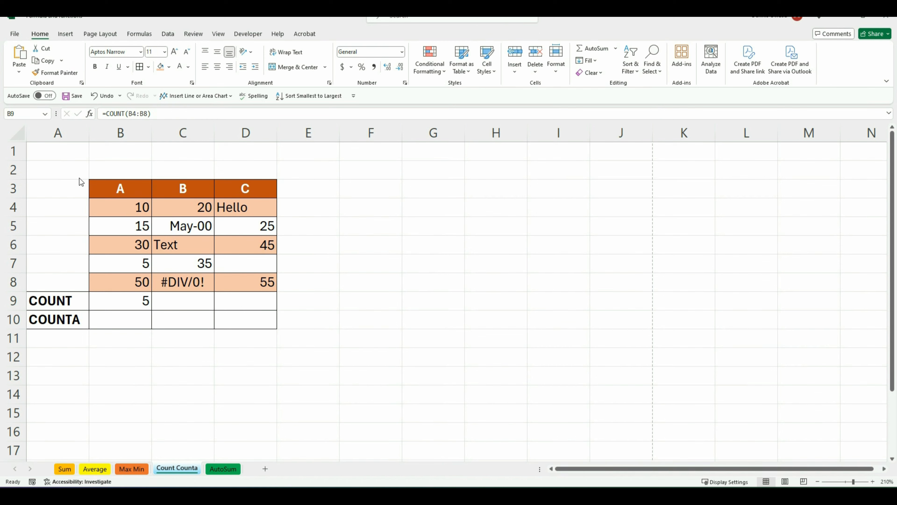
Enter =COUNTA(B4:B8) in B10 to count the non-empty cells under heading A.
{"action": "left_click", "coordinate": [117, 318]}
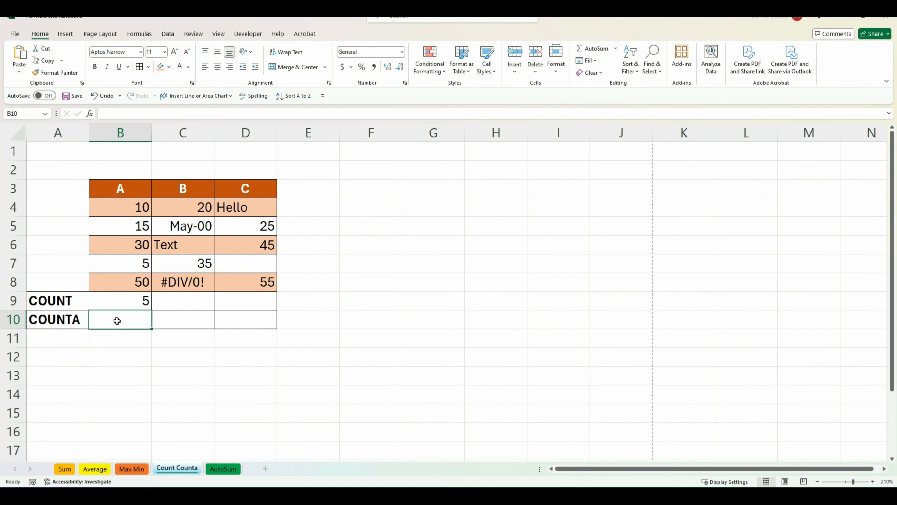
{"action": "type", "text": "=Co"}
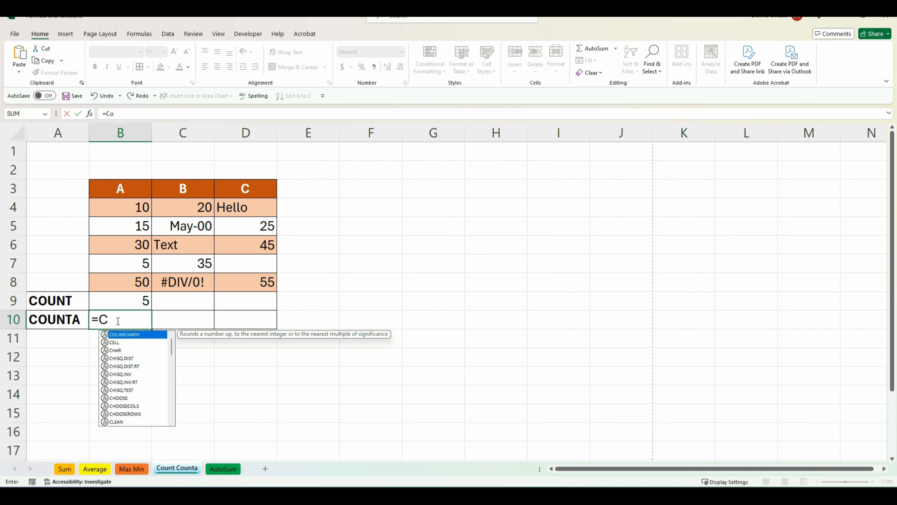
{"action": "type", "text": "unt"}
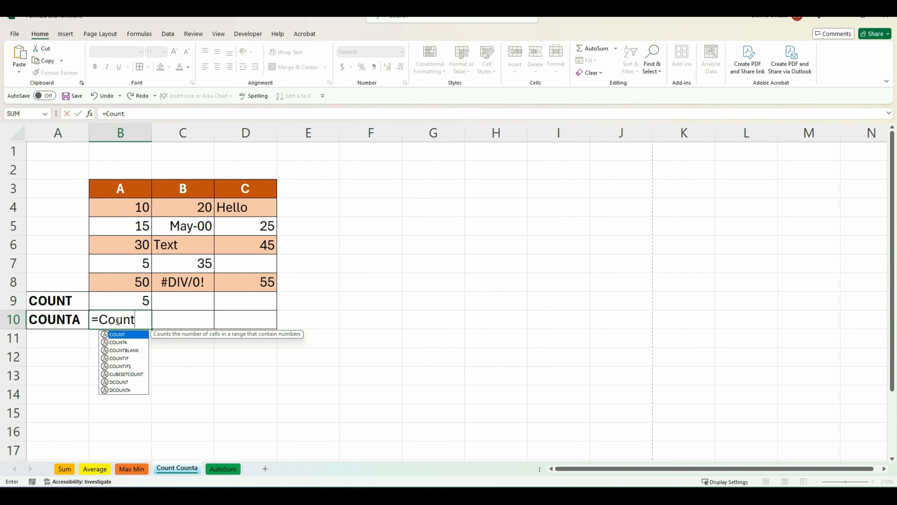
{"action": "double_click", "coordinate": [134, 341]}
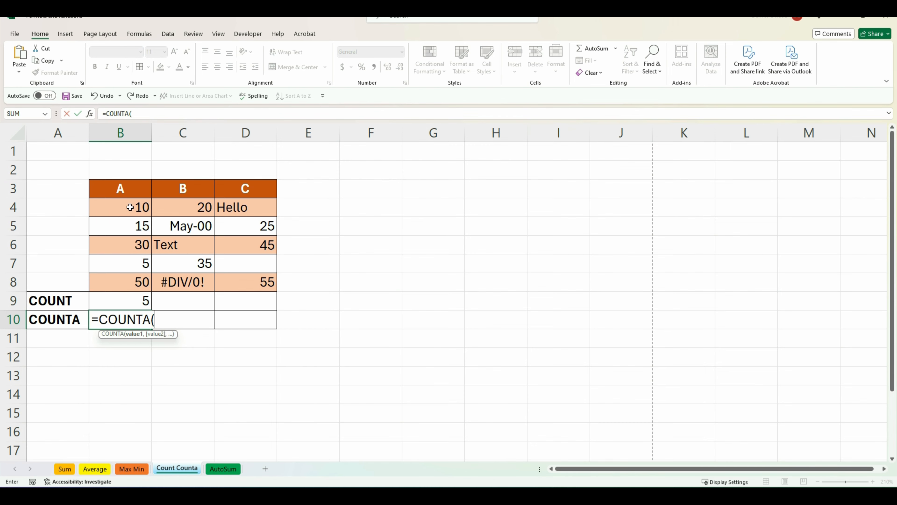
{"action": "left_click_drag", "start_coordinate": [130, 207], "coordinate": [129, 277]}
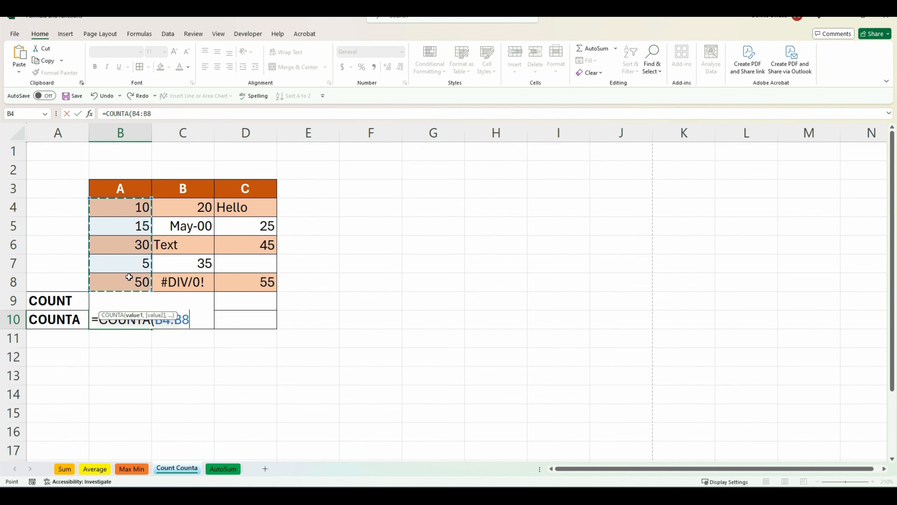
{"action": "type", "text": ")"}
{"action": "key", "text": "Return"}
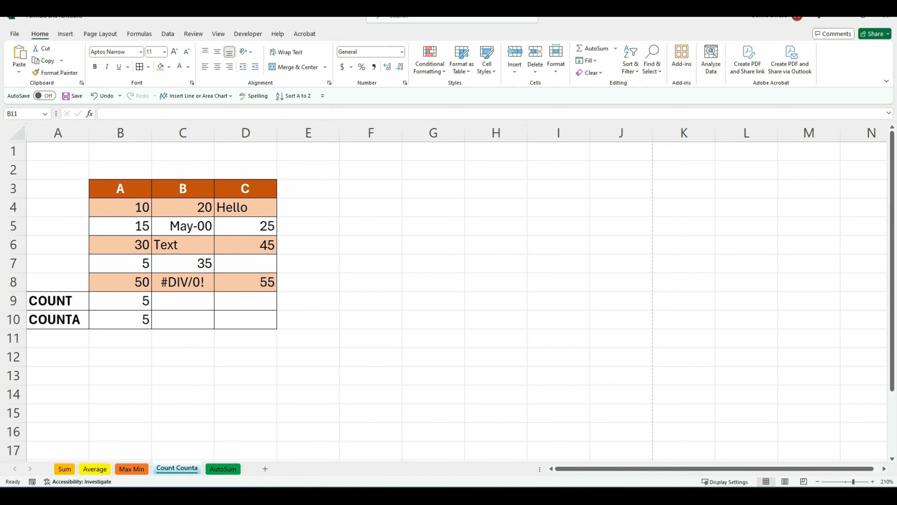
Change the format of the date in C5 to Number.
{"action": "left_click", "coordinate": [182, 225]}
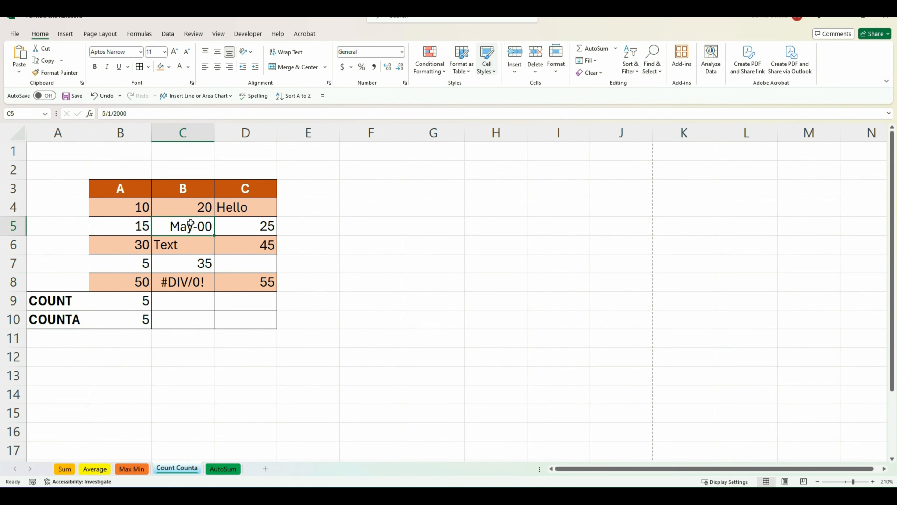
{"action": "left_click", "coordinate": [403, 52]}
{"action": "left_click", "coordinate": [356, 91]}
{"action": "left_click", "coordinate": [309, 266]}
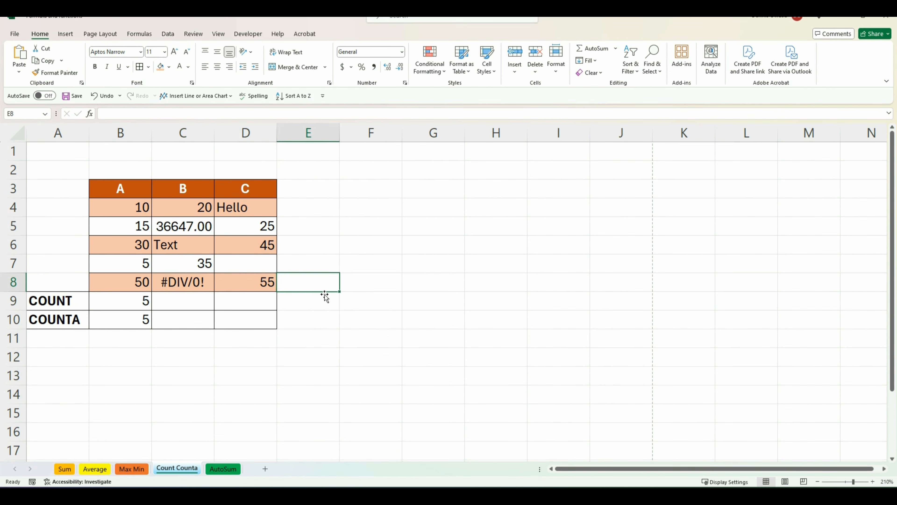
Enter =COUNT(C4:C8) in C9 to count the numeric cells under heading B.
{"action": "left_click", "coordinate": [169, 296]}
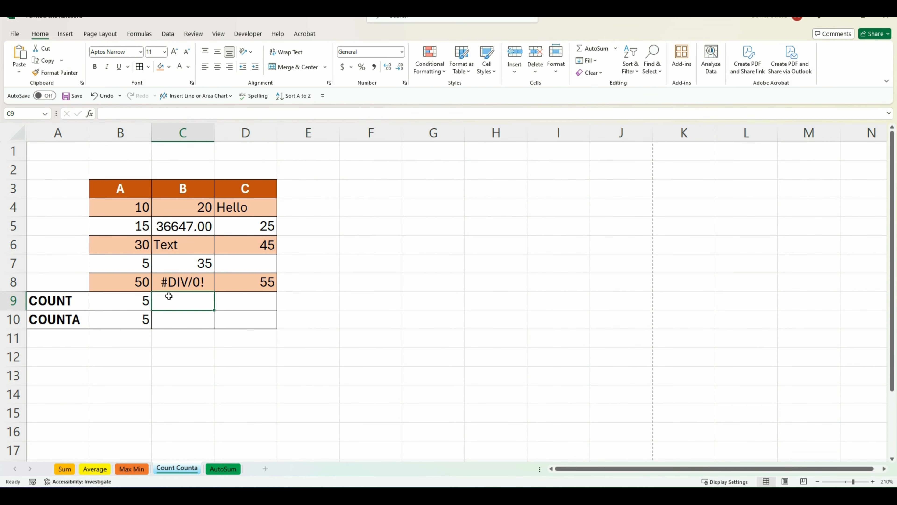
{"action": "type", "text": "=coun"}
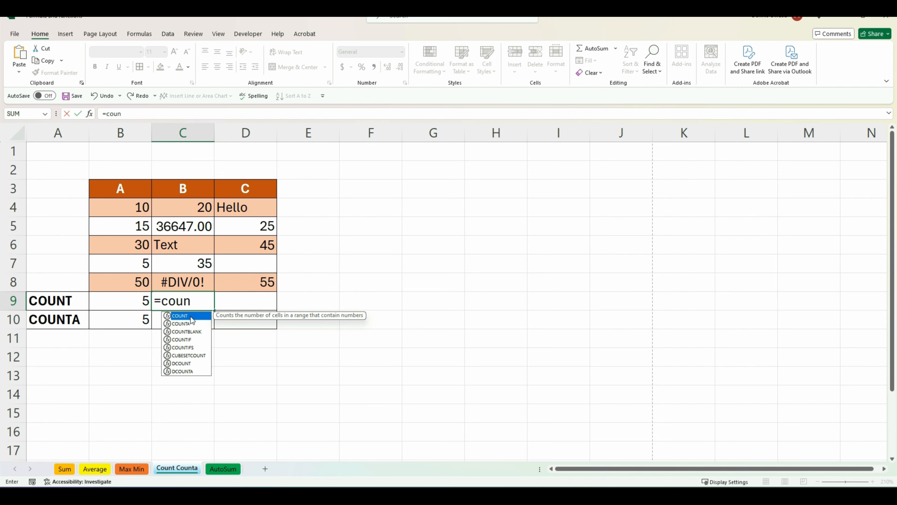
{"action": "double_click", "coordinate": [190, 316]}
{"action": "left_click_drag", "start_coordinate": [191, 206], "coordinate": [191, 281]}
{"action": "type", "text": ")"}
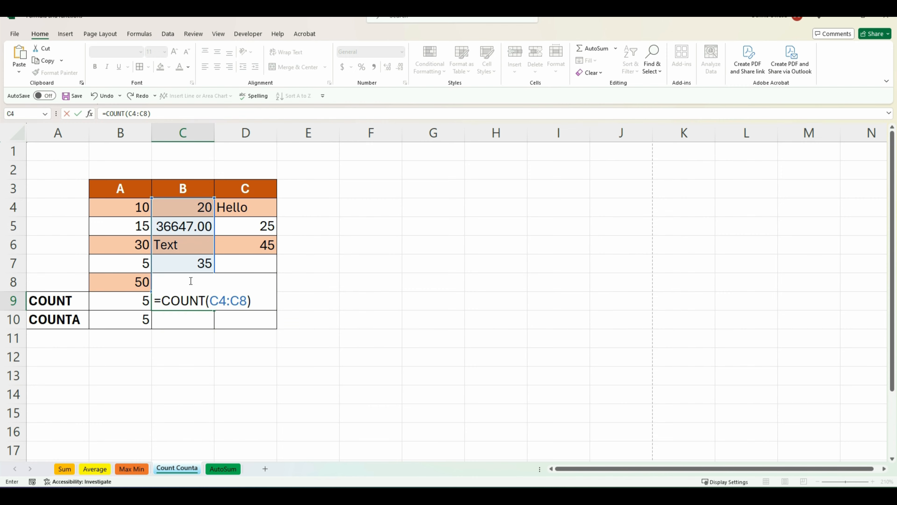
{"action": "key", "text": "Return"}
Enter =COUNTA(C4:C8) in C10 to count the non-empty cells under heading B.
{"action": "type", "text": "=coun"}
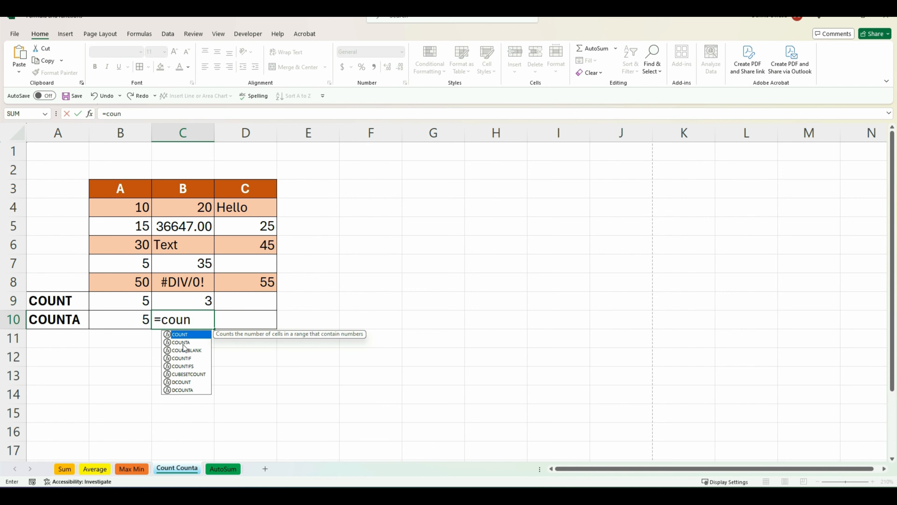
{"action": "double_click", "coordinate": [182, 343]}
{"action": "left_click_drag", "start_coordinate": [184, 206], "coordinate": [190, 279]}
{"action": "type", "text": ")"}
{"action": "key", "text": "Return"}
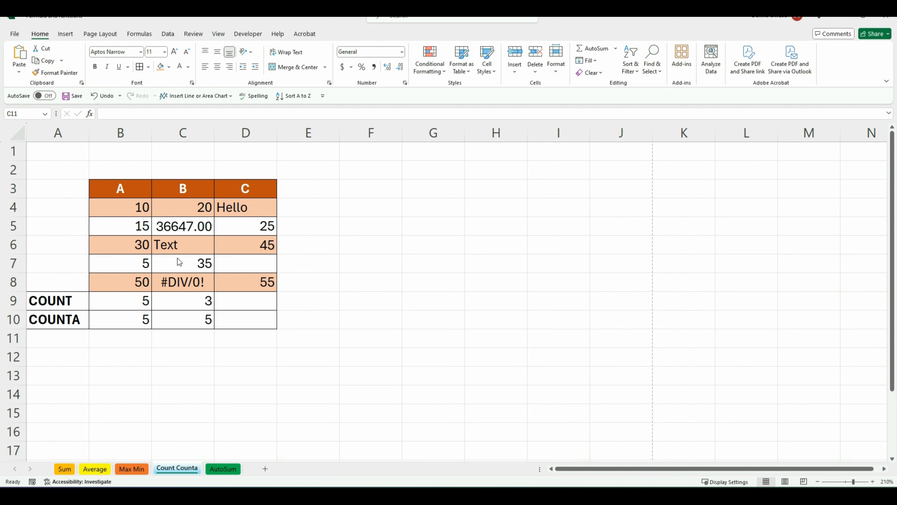
Enter =COUNT(D4:D8) in D9 to count the numeric cells under heading C.
{"action": "left_click", "coordinate": [246, 302]}
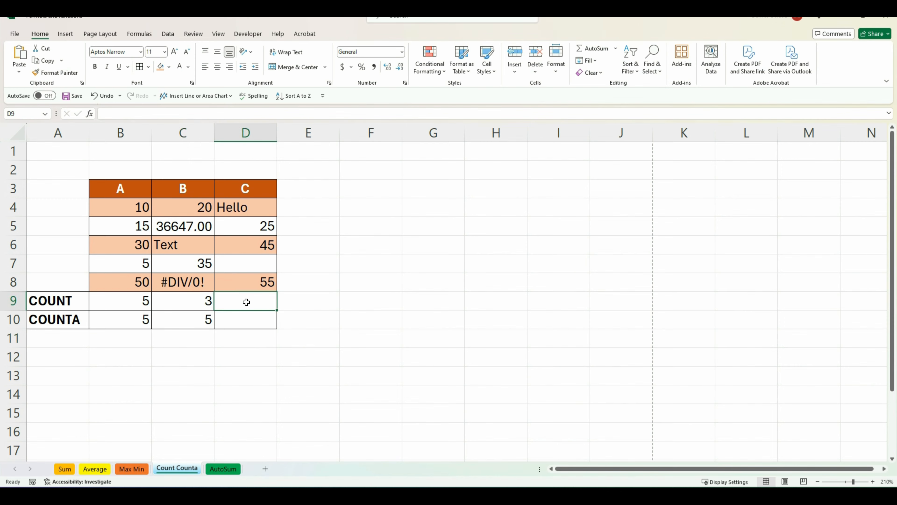
{"action": "type", "text": "=coun"}
{"action": "key", "text": "Tab"}
{"action": "left_click_drag", "start_coordinate": [246, 210], "coordinate": [243, 282]}
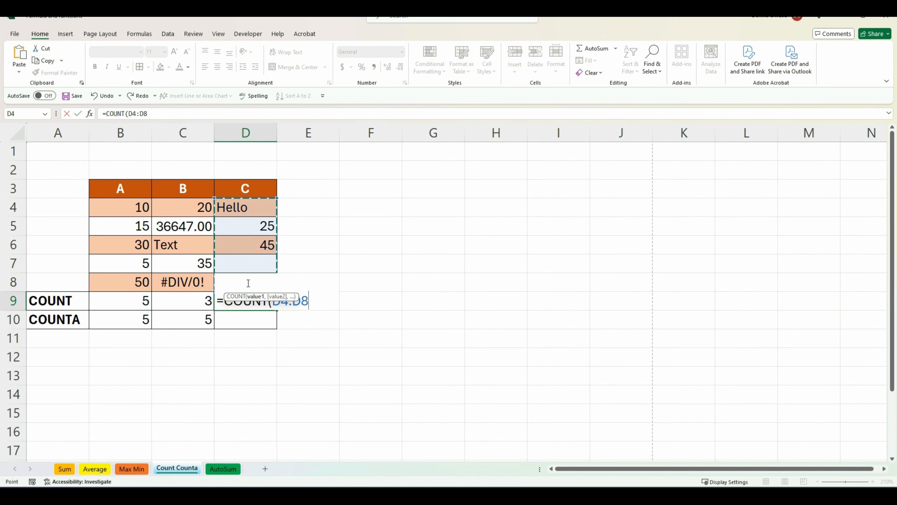
{"action": "type", "text": ")"}
{"action": "key", "text": "Return"}
Enter =COUNTA(D4:D8) in D10 to count the non-empty cells under heading C.
{"action": "type", "text": "=coun"}
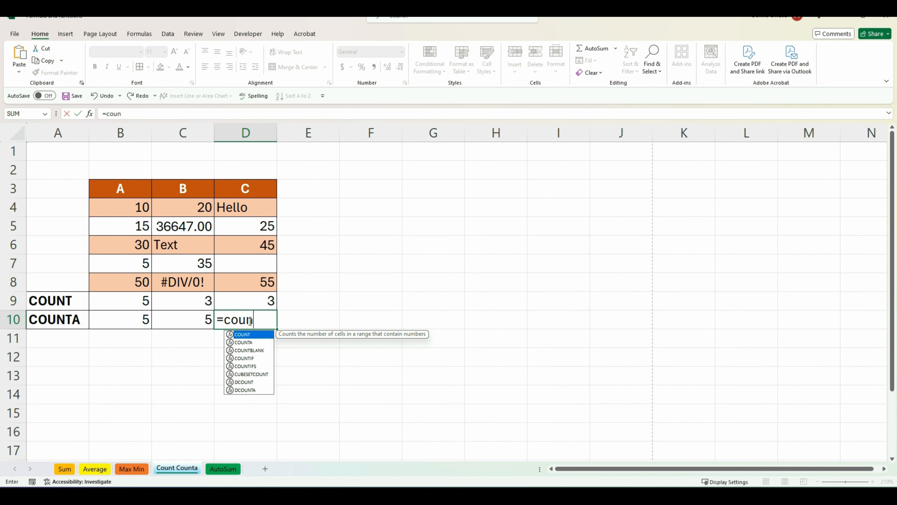
{"action": "type", "text": "ta"}
{"action": "key", "text": "Tab"}
{"action": "left_click_drag", "start_coordinate": [244, 207], "coordinate": [248, 282]}
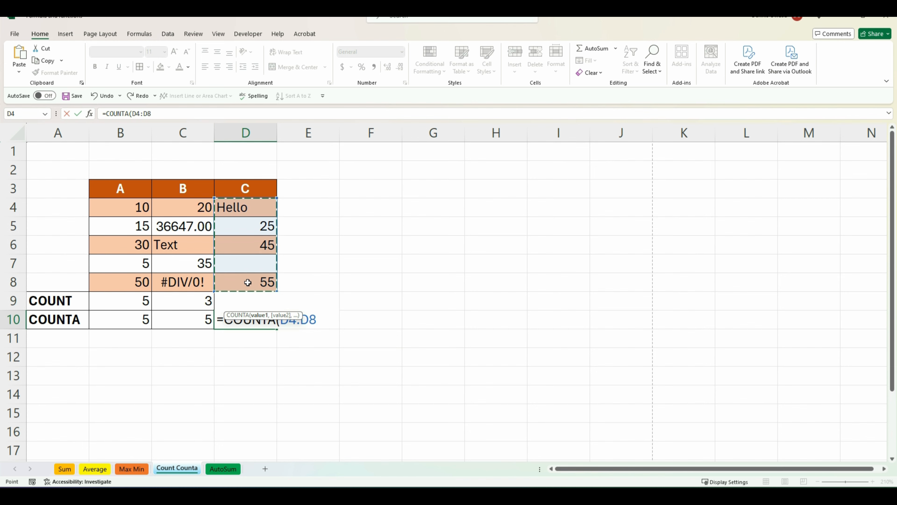
{"action": "type", "text": ")"}
{"action": "key", "text": "Return"}
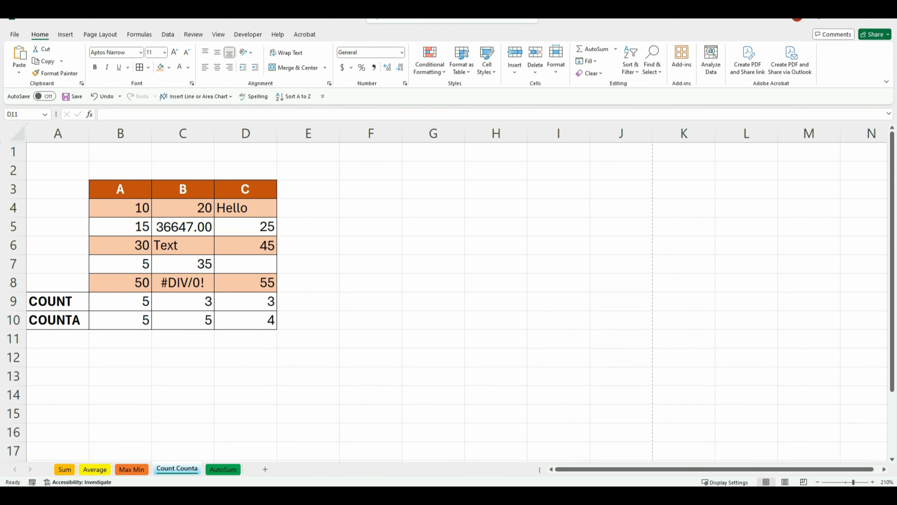
Open the AutoSum sheet and total the Qtr1 sales in B19 with AutoSum over B5:B18.
{"action": "key", "text": "ctrl+Page_Down"}
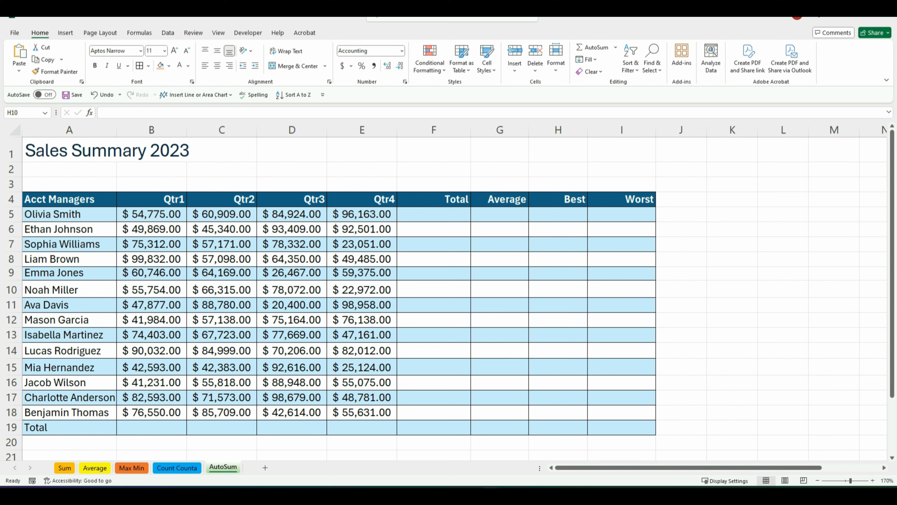
{"action": "left_click", "coordinate": [152, 428]}
{"action": "left_click", "coordinate": [157, 424]}
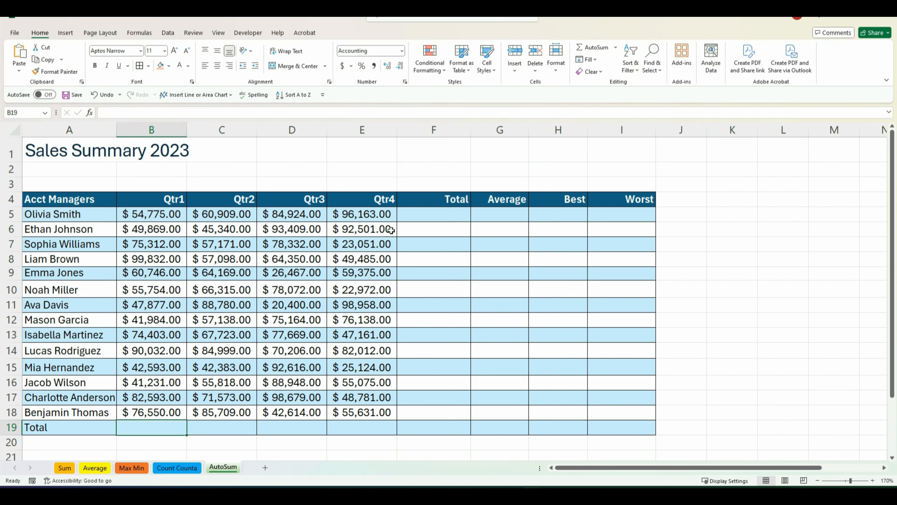
{"action": "left_click", "coordinate": [596, 50]}
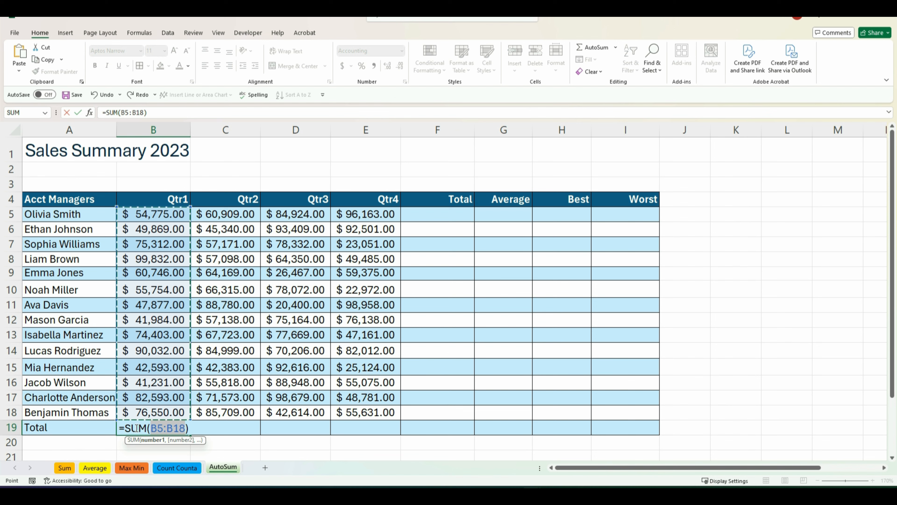
{"action": "key", "text": "Return"}
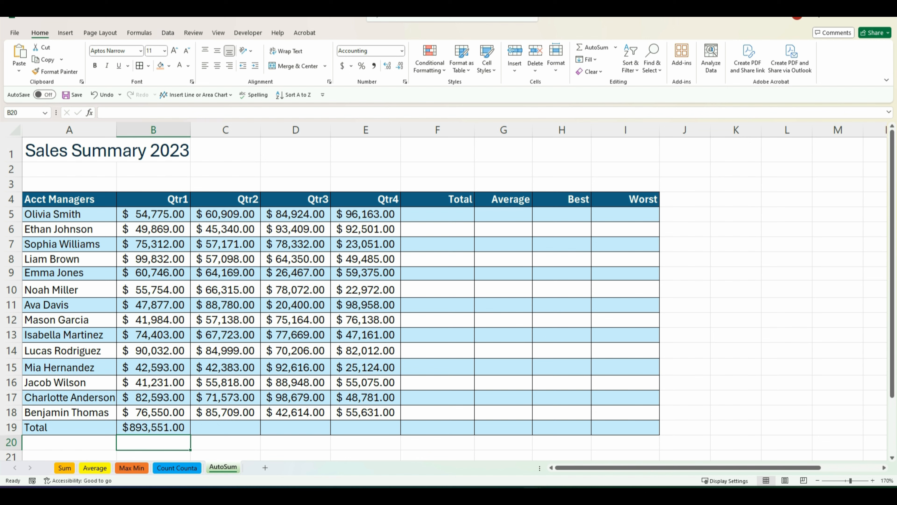
Clear the Qtr1 total in B19 and insert =SUM(B5:B18) there again with AutoSum.
{"action": "left_click", "coordinate": [139, 427]}
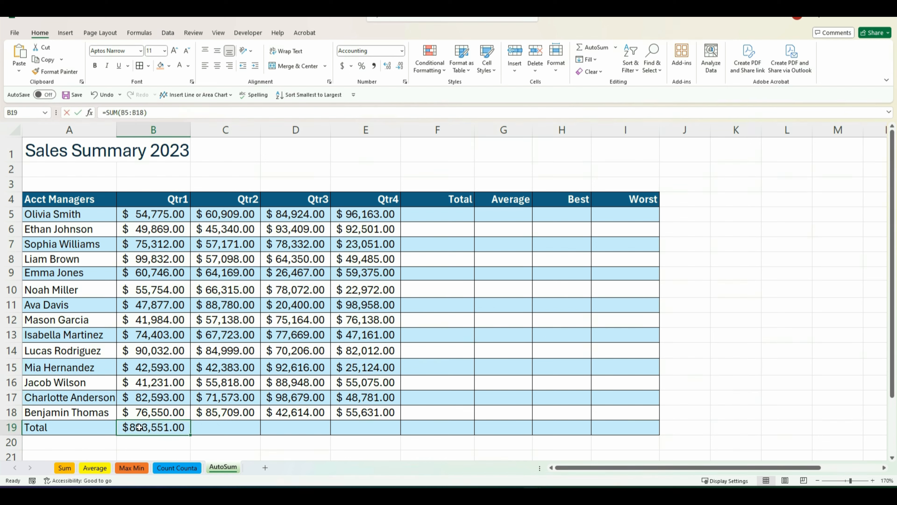
{"action": "key", "text": "Delete"}
{"action": "left_click", "coordinate": [160, 444]}
{"action": "left_click", "coordinate": [151, 427]}
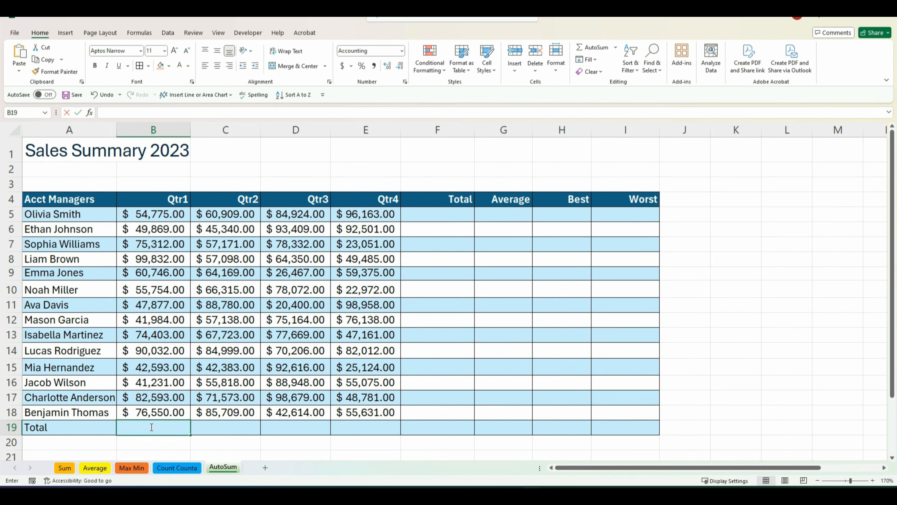
{"action": "key", "text": "alt+equal"}
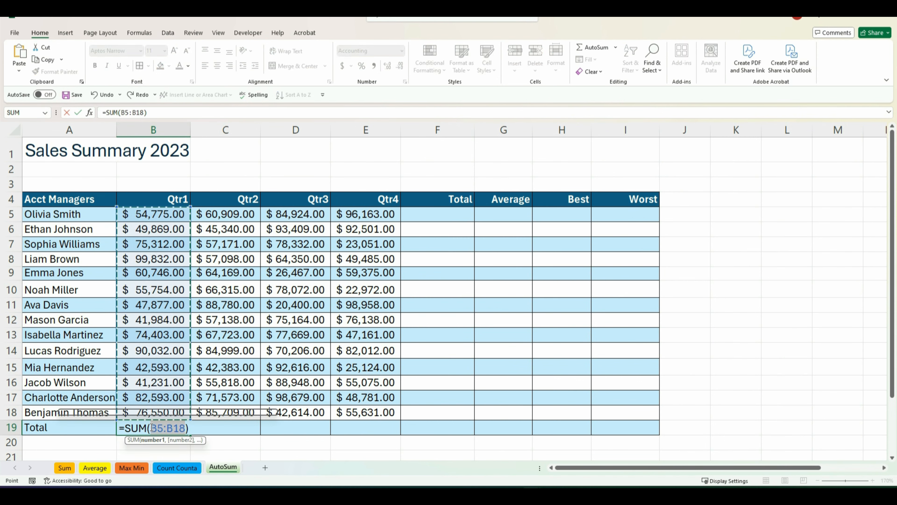
{"action": "key", "text": "Return"}
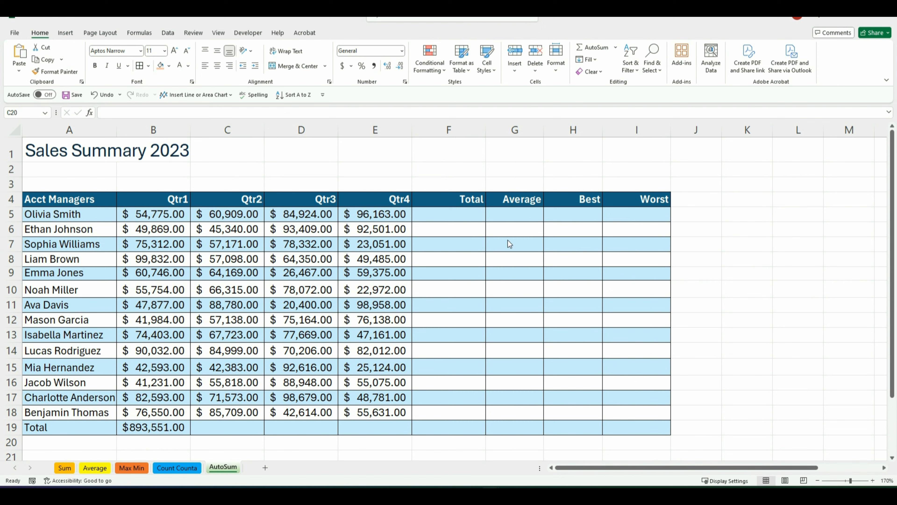
Use AutoSum to fill the account managers' totals in F5:F18 and the Qtr2 to Qtr4 totals in C19:E19.
{"action": "left_click", "coordinate": [449, 214]}
{"action": "left_click_drag", "start_coordinate": [448, 213], "coordinate": [449, 408]}
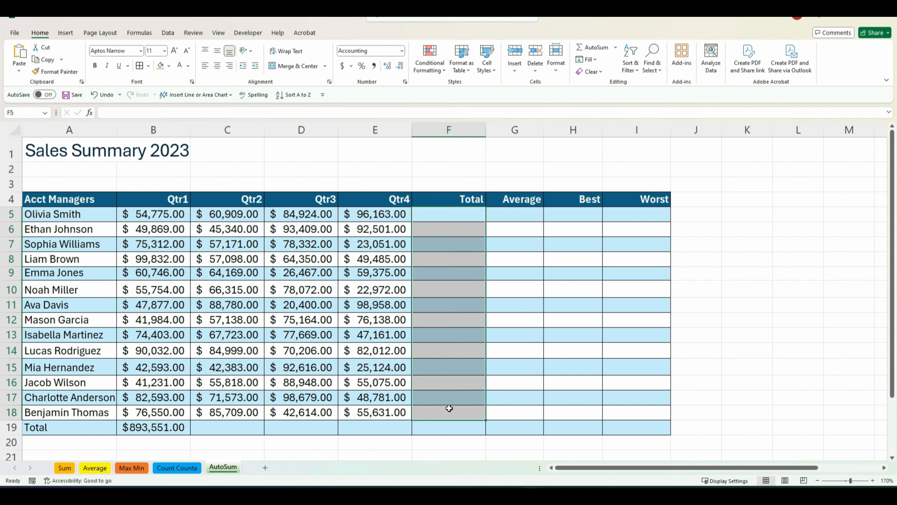
{"action": "left_click", "coordinate": [585, 47]}
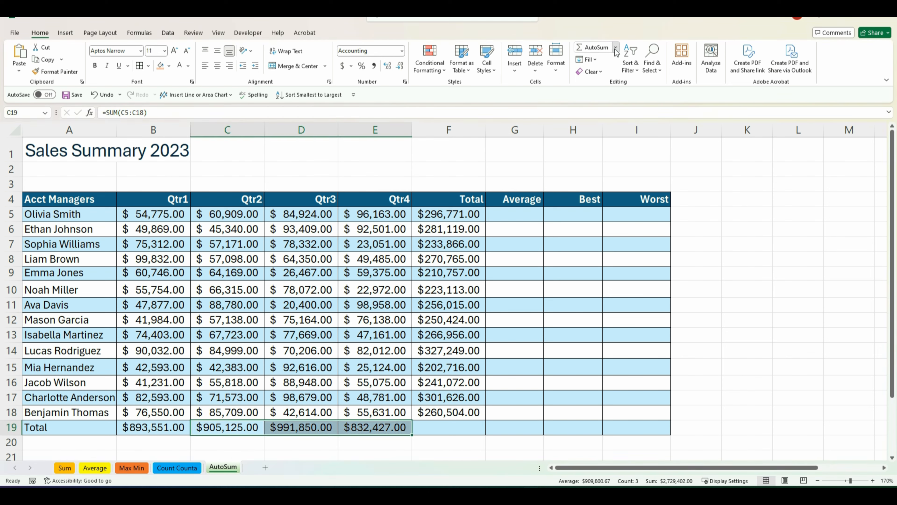
Insert an AutoSum Average in G5 and correct its range so the formula reads =AVERAGE(B5:E5).
{"action": "left_click", "coordinate": [615, 48]}
{"action": "left_click", "coordinate": [527, 215]}
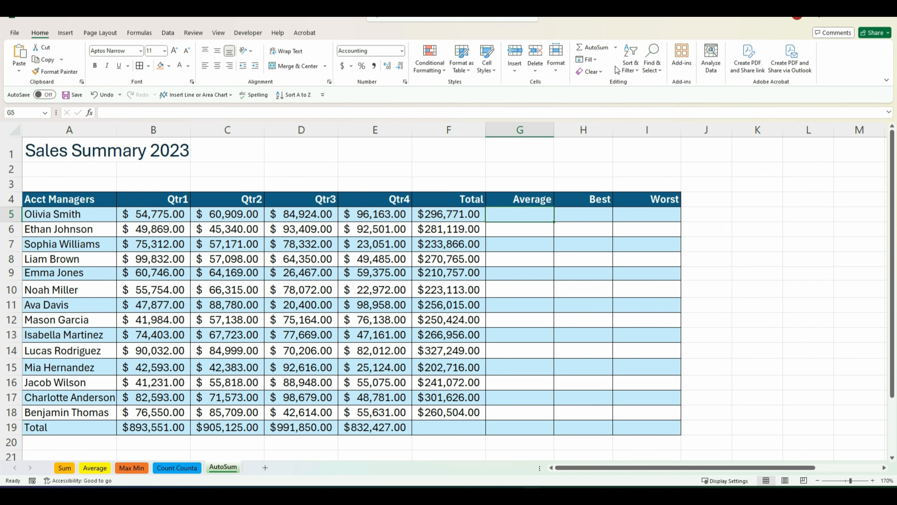
{"action": "left_click", "coordinate": [615, 49]}
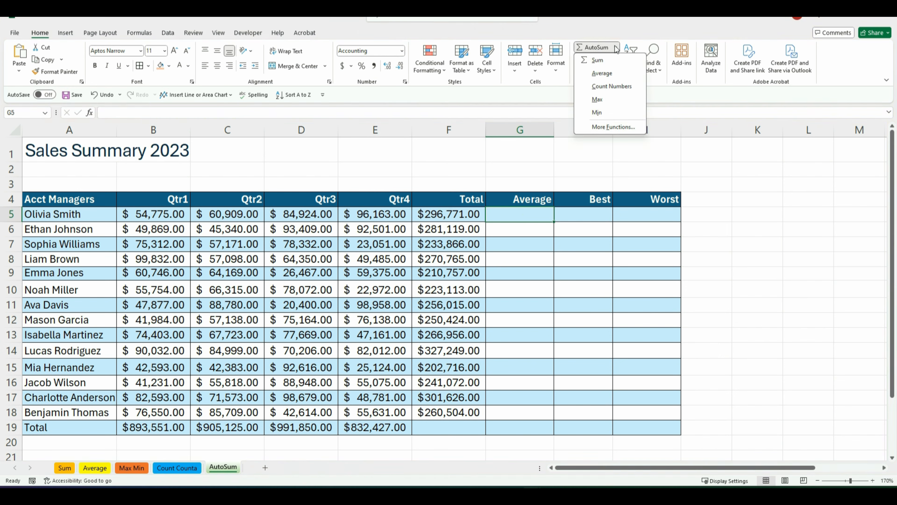
{"action": "left_click", "coordinate": [614, 77]}
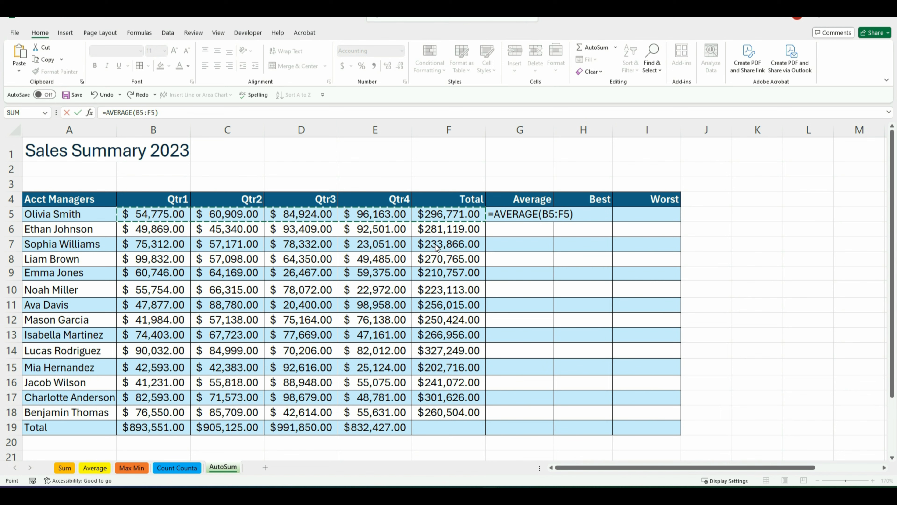
{"action": "left_click", "coordinate": [567, 215]}
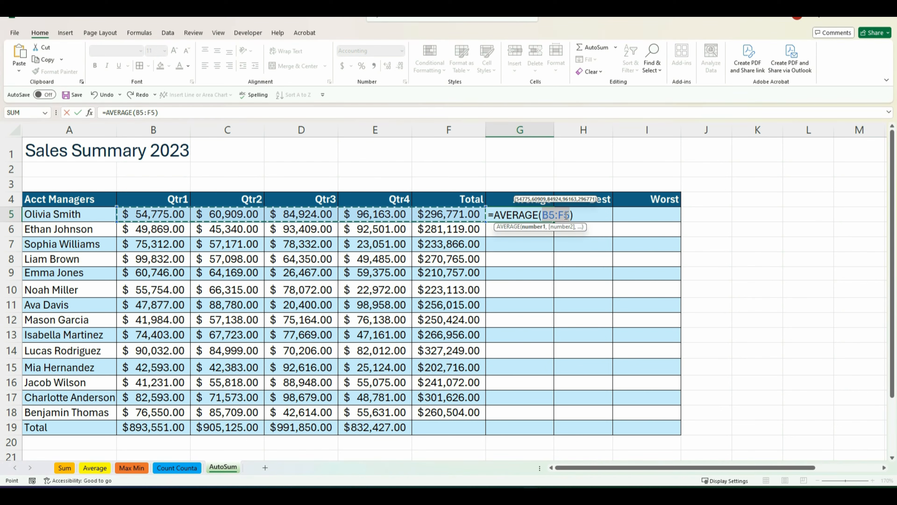
{"action": "key", "text": "BackSpace"}
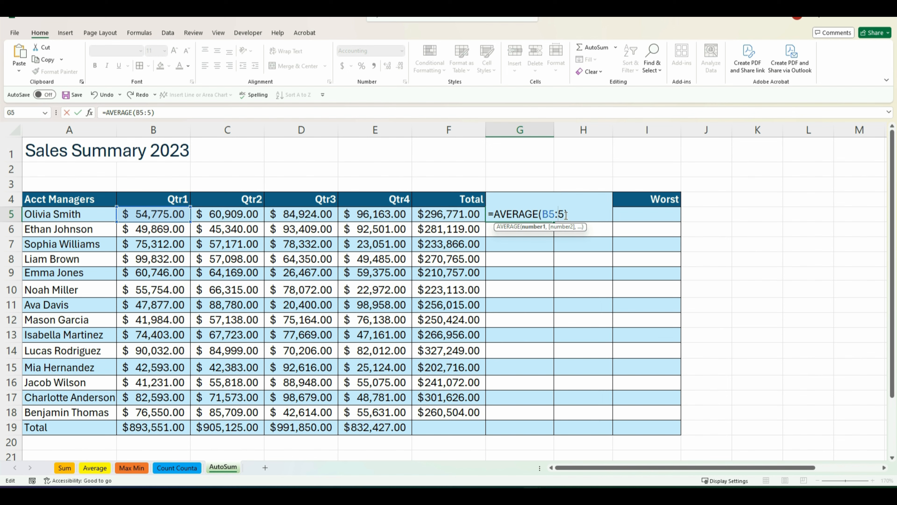
{"action": "type", "text": "E"}
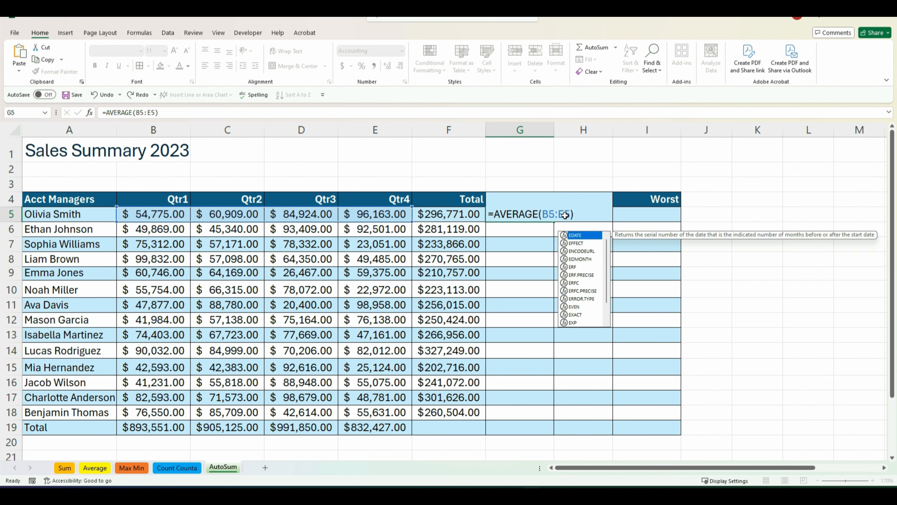
{"action": "key", "text": "Return"}
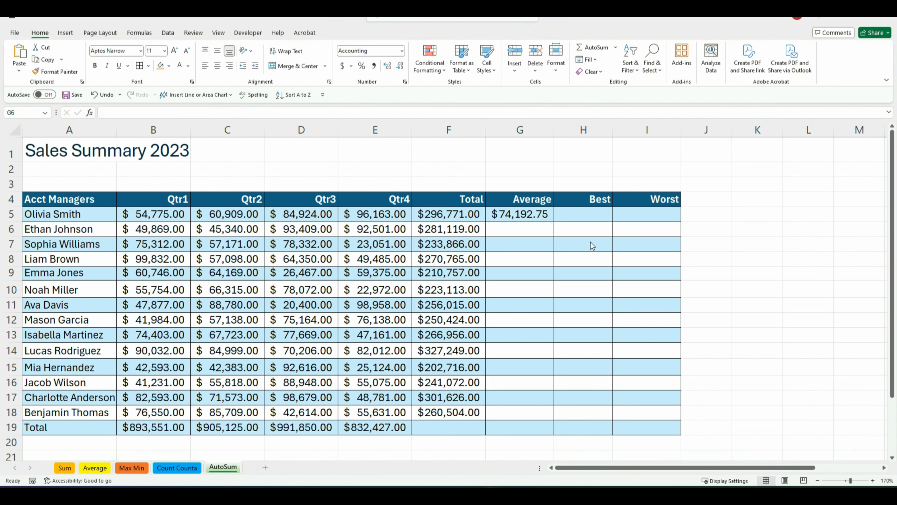
Insert an AutoSum Max in H5 over the four quarters B5:E5 and autofit the width of column H.
{"action": "left_click", "coordinate": [581, 213]}
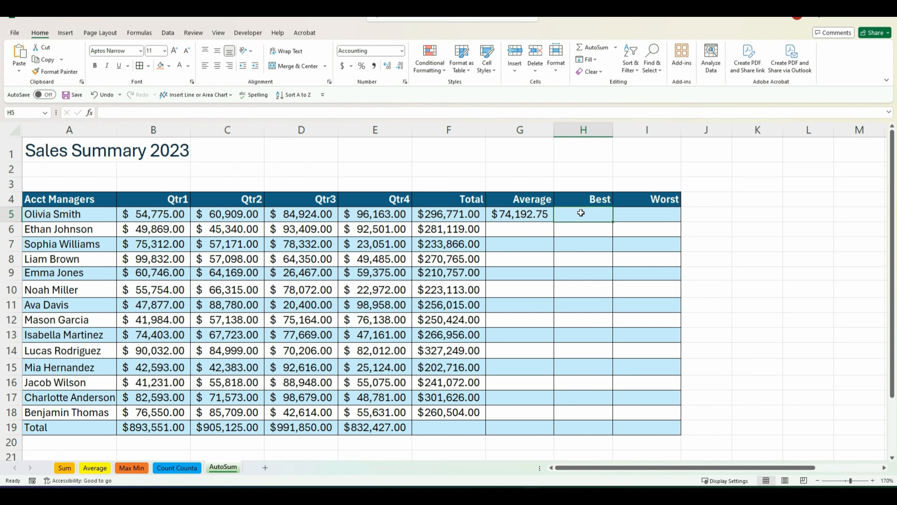
{"action": "left_click", "coordinate": [616, 51]}
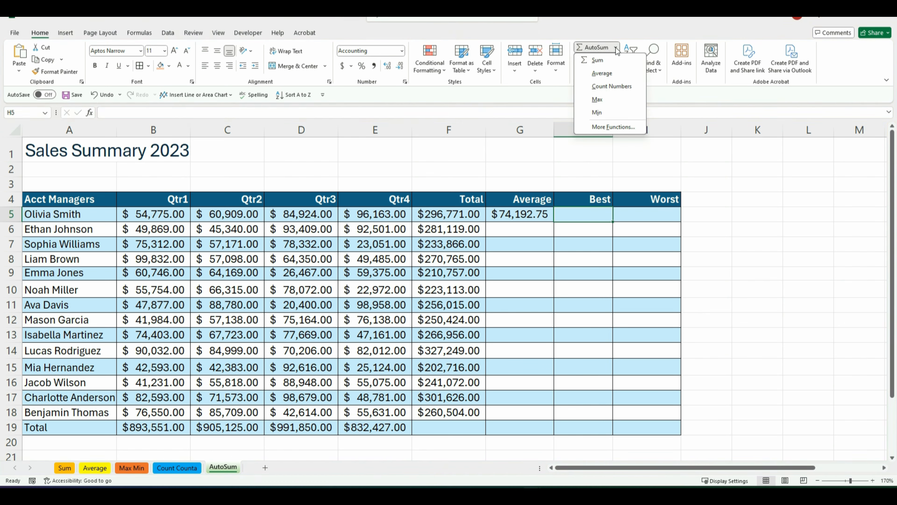
{"action": "left_click", "coordinate": [615, 95]}
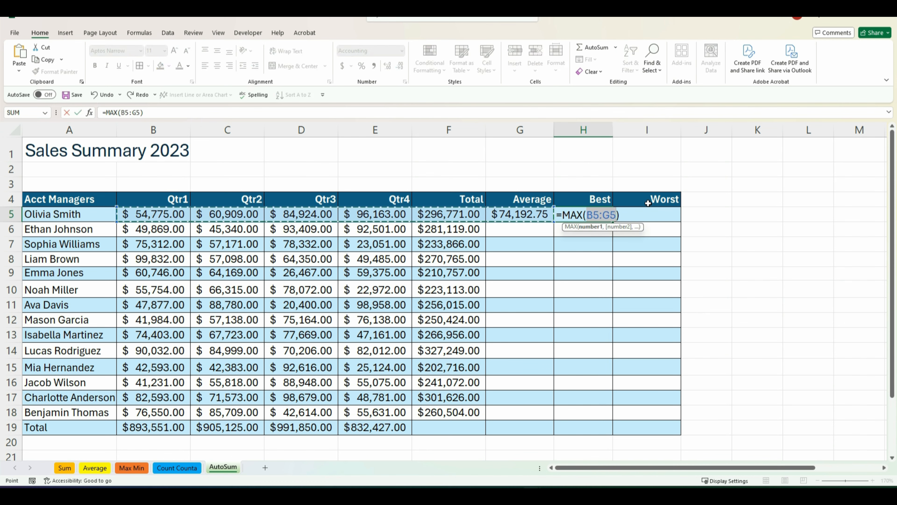
{"action": "left_click_drag", "start_coordinate": [153, 214], "coordinate": [375, 214]}
{"action": "key", "text": "Return"}
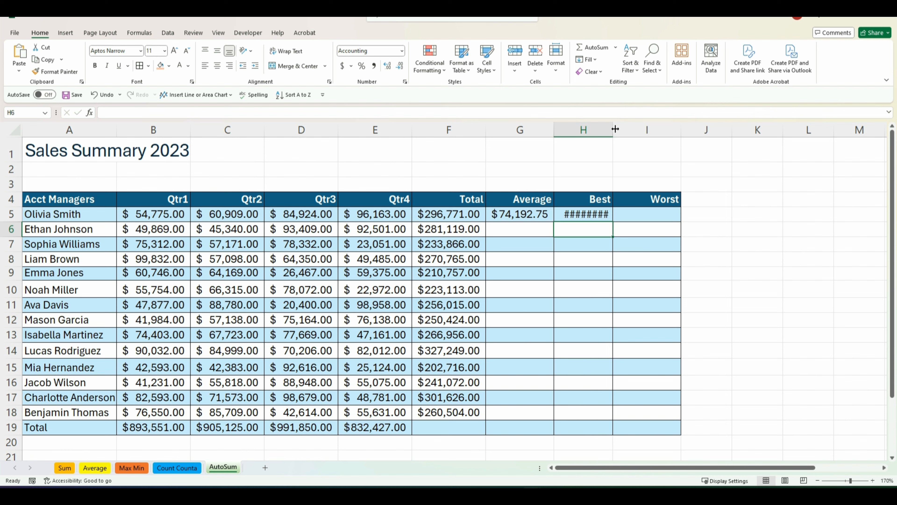
{"action": "double_click", "coordinate": [614, 130]}
Insert an AutoSum Min in I5 and correct its range so the formula reads =MIN(B5:E5).
{"action": "left_click", "coordinate": [651, 217]}
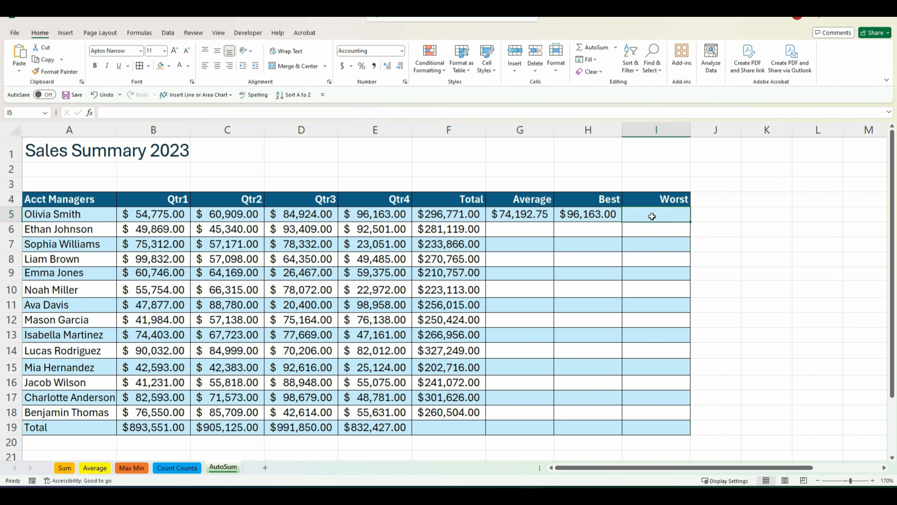
{"action": "left_click", "coordinate": [616, 47]}
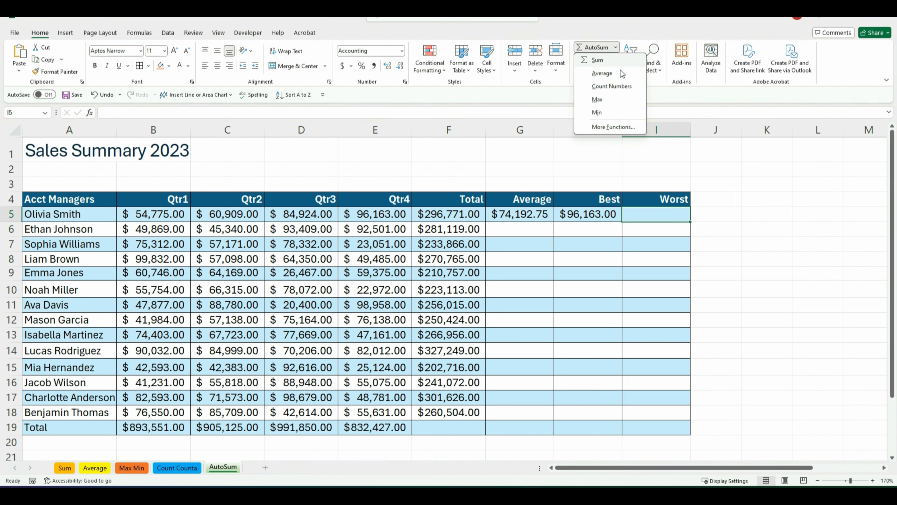
{"action": "left_click", "coordinate": [617, 113]}
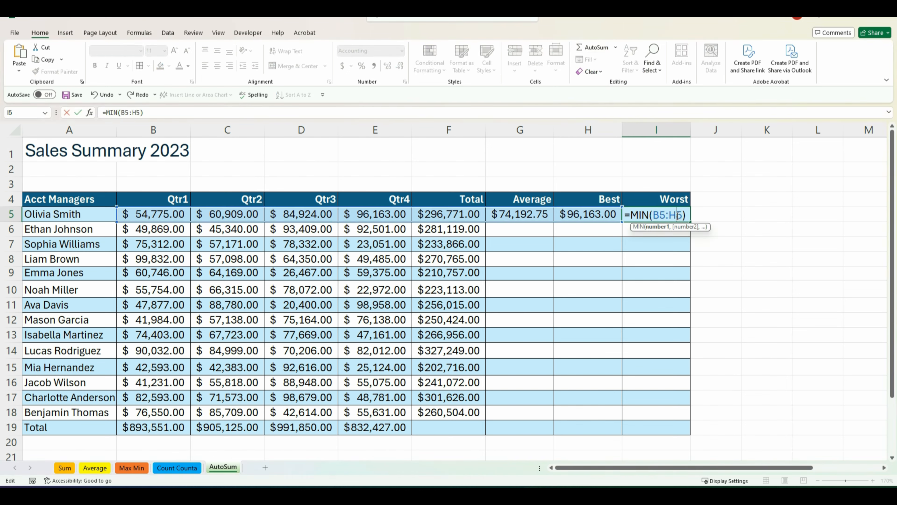
{"action": "key", "text": "BackSpace"}
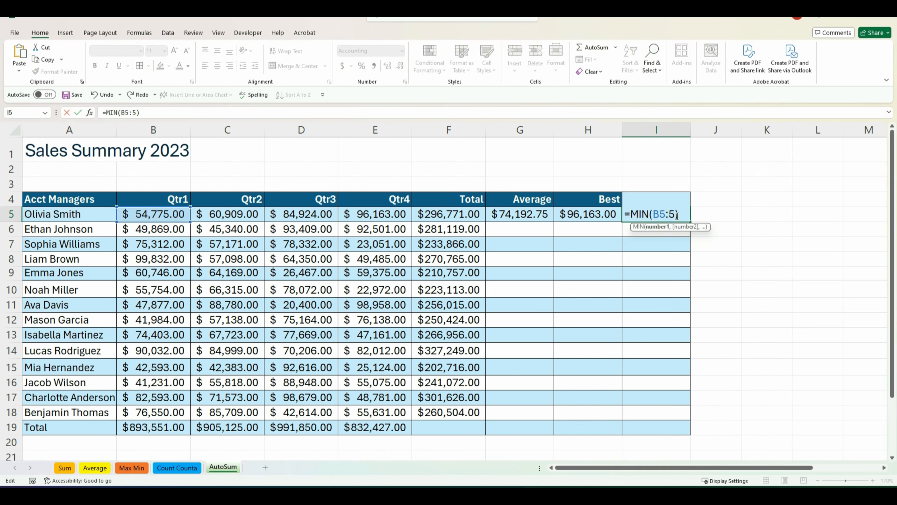
{"action": "type", "text": "E"}
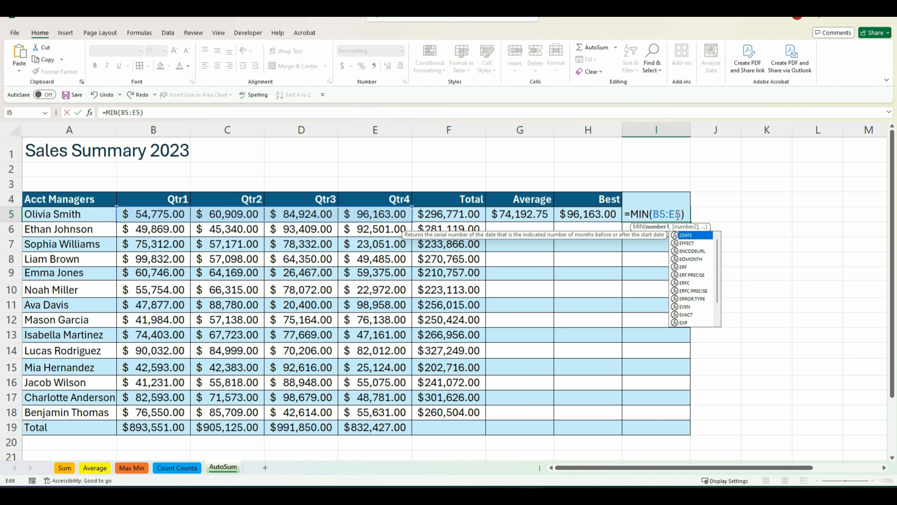
{"action": "key", "text": "Return"}
Fill the Average, Best and Worst formulas from G5, H5 and I5 down to row 18.
{"action": "left_click", "coordinate": [519, 213]}
{"action": "left_click_drag", "start_coordinate": [553, 221], "coordinate": [539, 417]}
{"action": "left_click", "coordinate": [600, 214]}
{"action": "left_click_drag", "start_coordinate": [622, 222], "coordinate": [597, 416]}
{"action": "left_click", "coordinate": [657, 213]}
{"action": "left_click_drag", "start_coordinate": [690, 222], "coordinate": [685, 417]}
{"action": "left_click", "coordinate": [681, 413]}
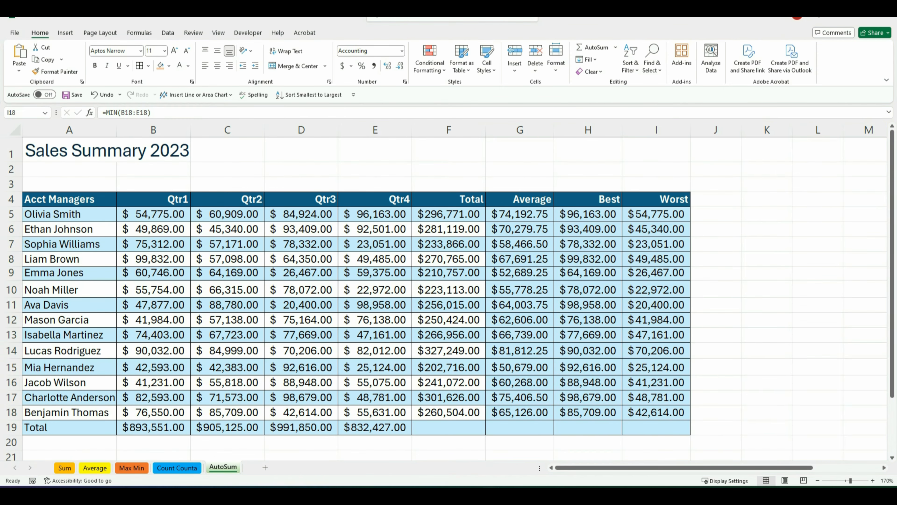